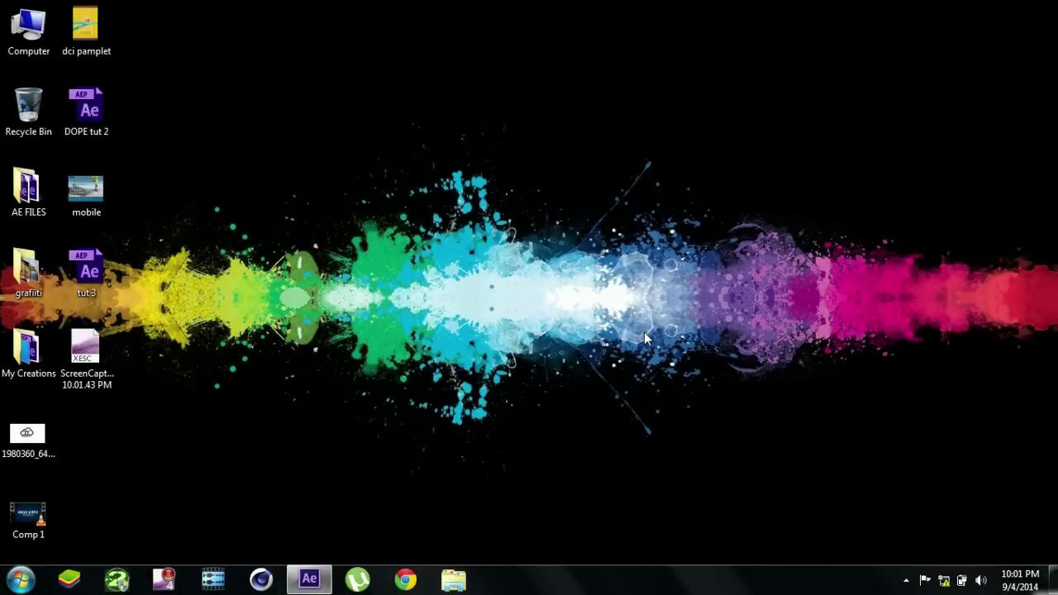
Switch to After Effects and play a RAM preview of the tut 2 composition
click(318, 583)
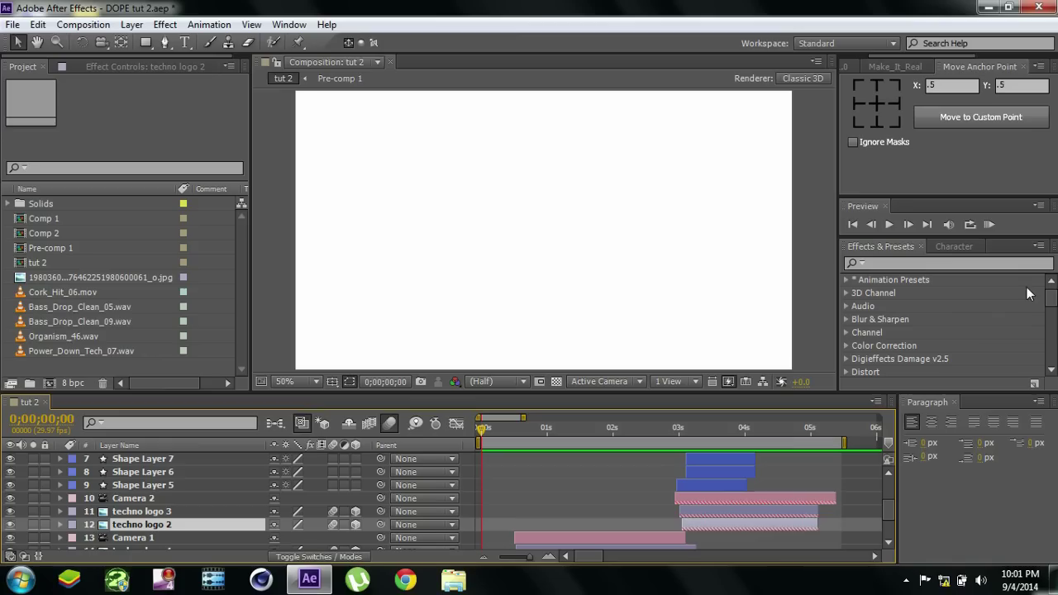
click(991, 226)
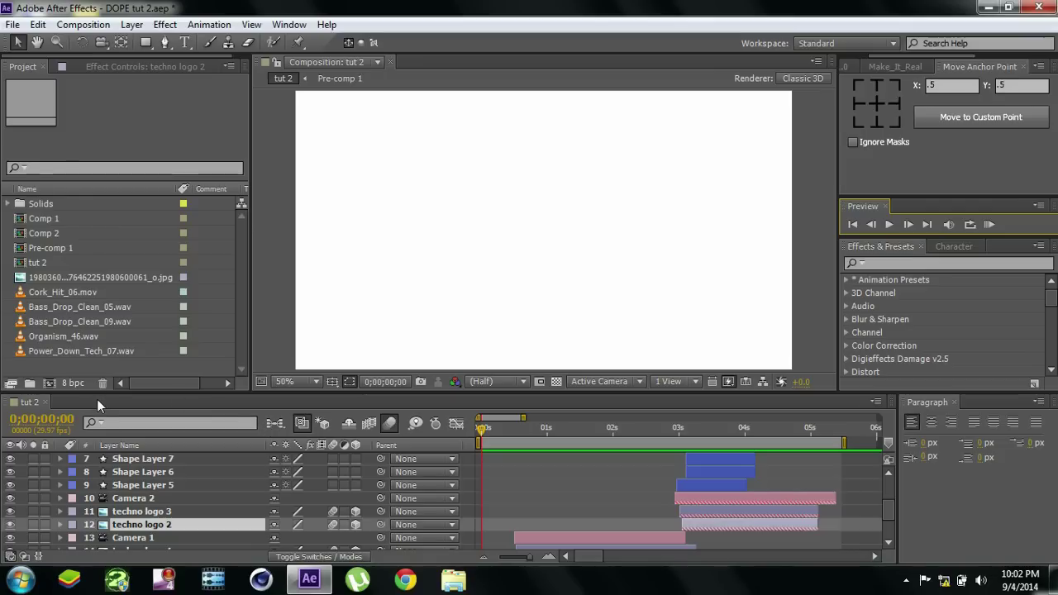
Create a new composition named Comp 3 with the HDTV 1080 29.97 preset
click(48, 384)
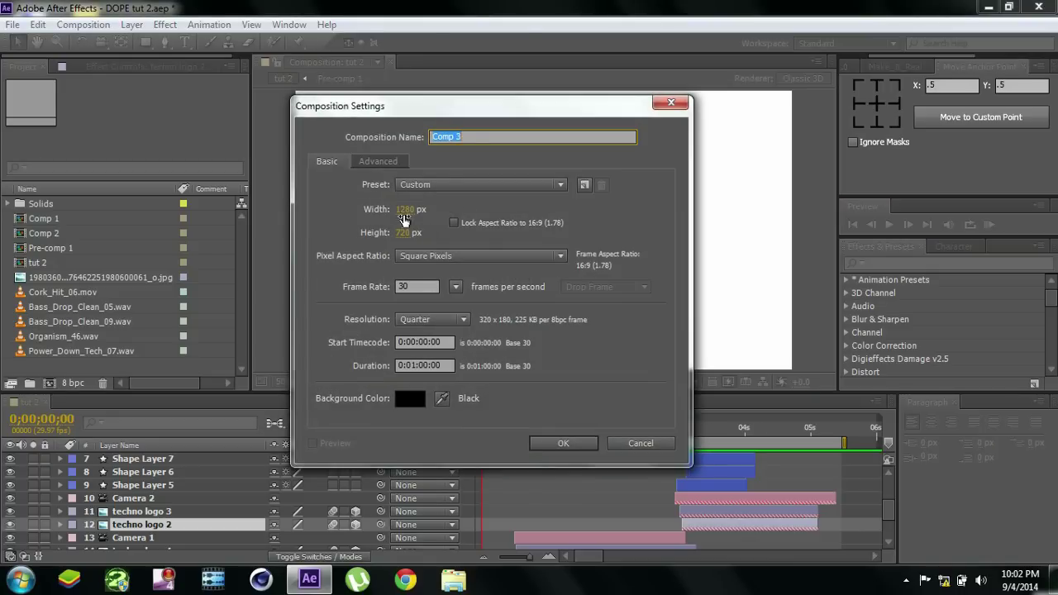
click(560, 184)
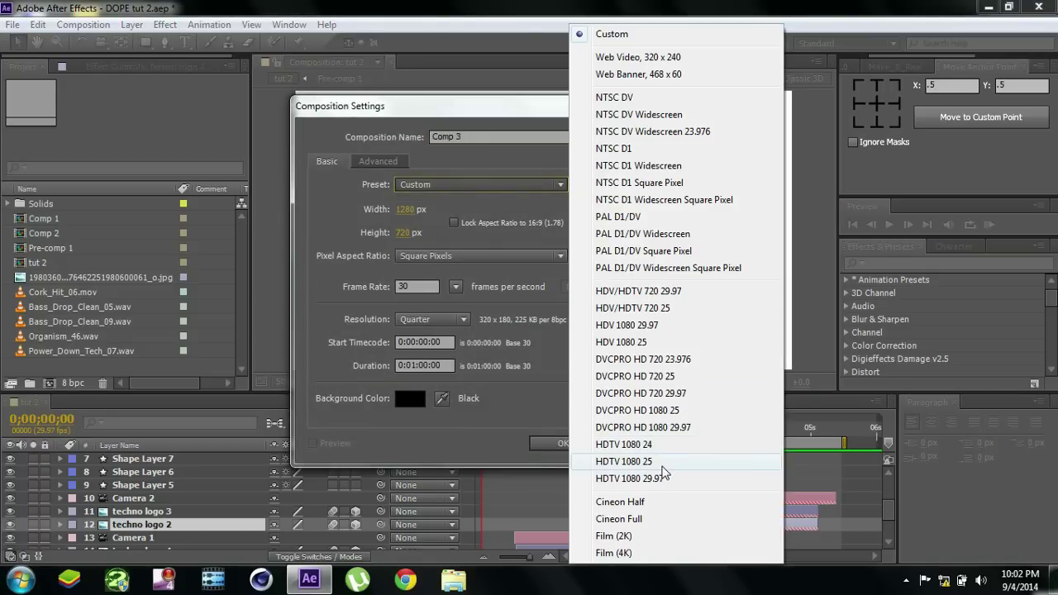
click(659, 479)
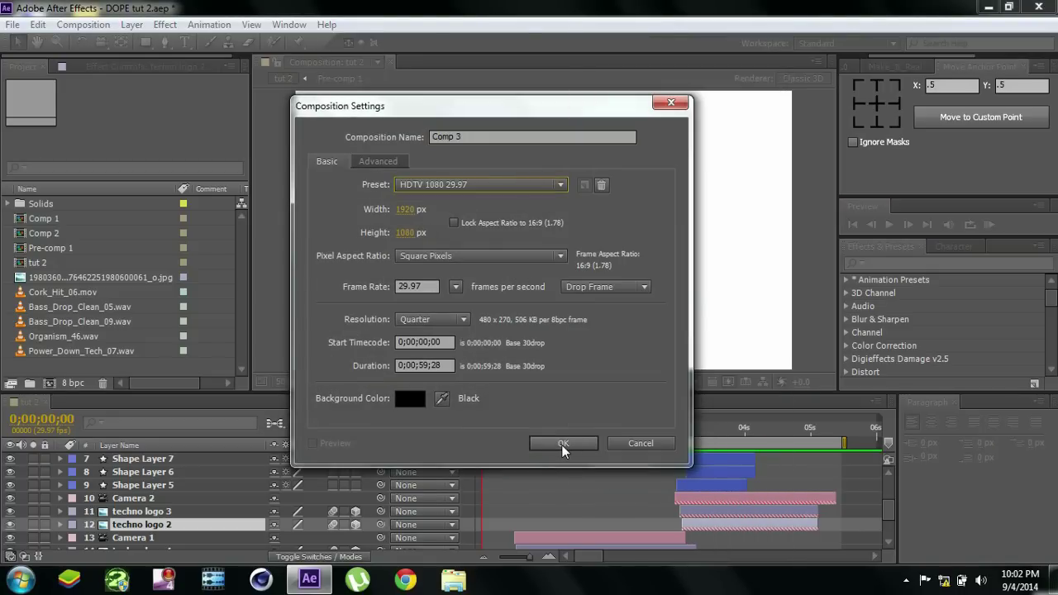
click(560, 443)
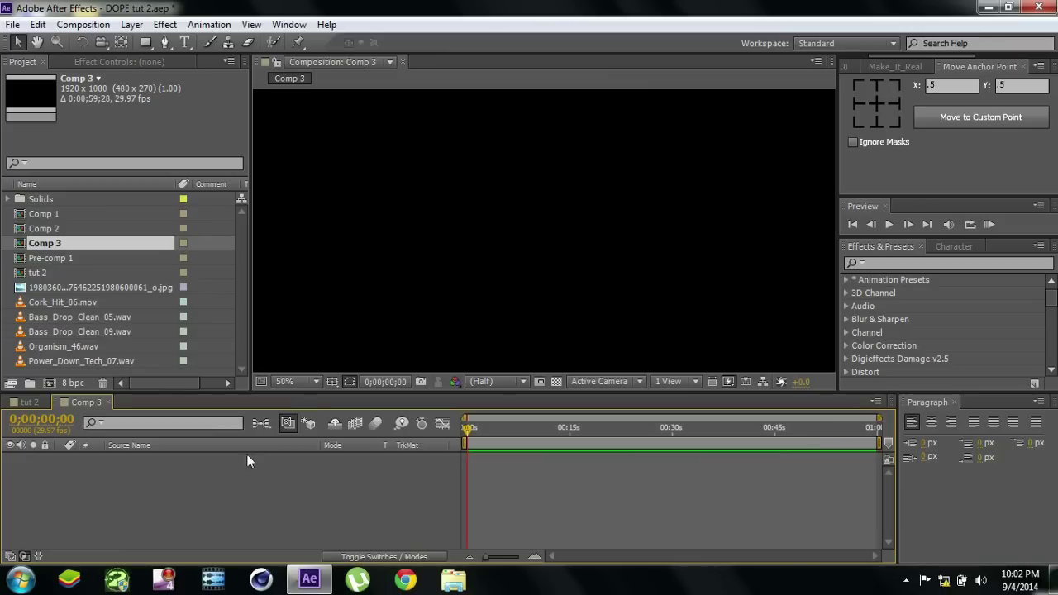
scroll(390, 329, down, 1)
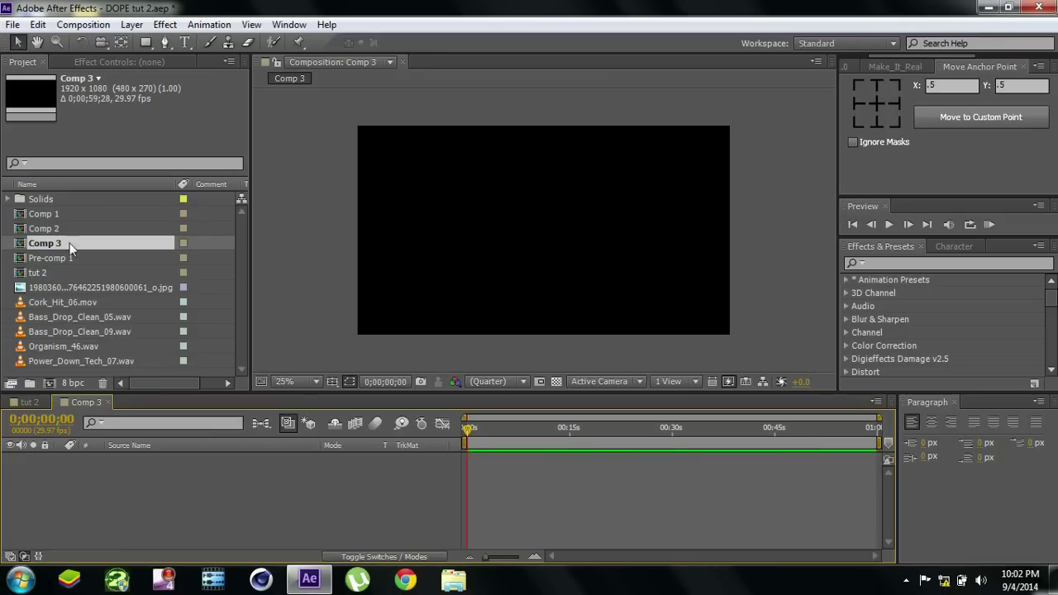
View the finished logo animation in the tut 2 composition at 0;00;01;25
click(32, 399)
drag(521, 430, 600, 430)
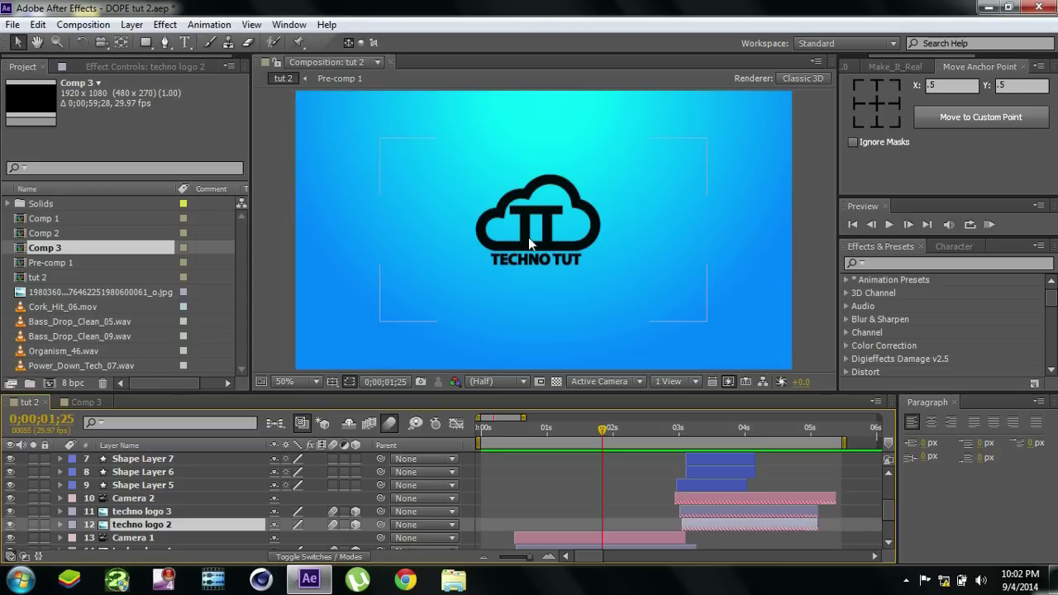
key(apostrophe)
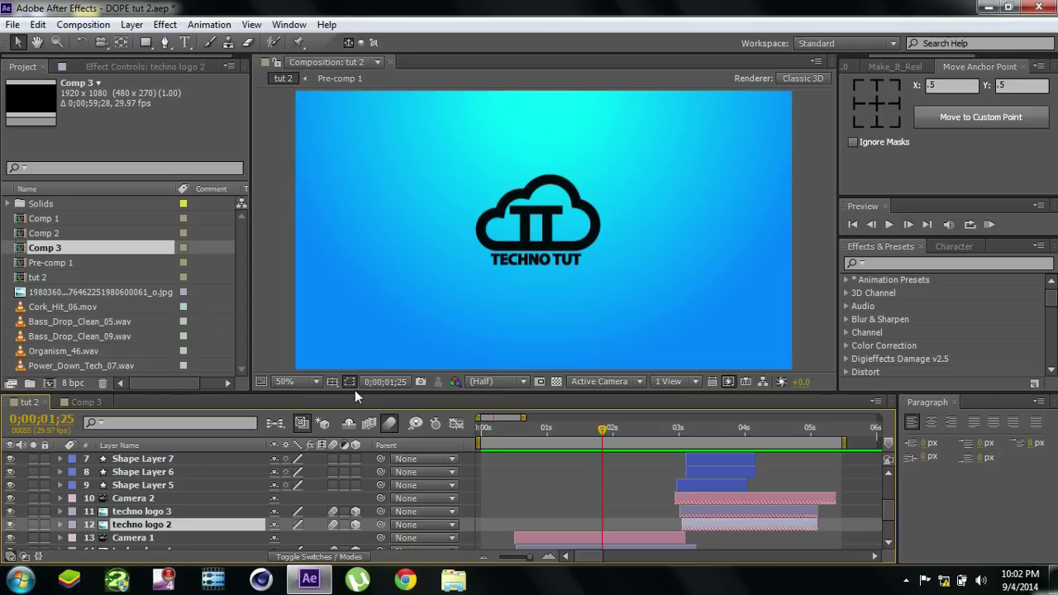
Add a green 1920 x 1080 px solid layer to Comp 3
click(95, 404)
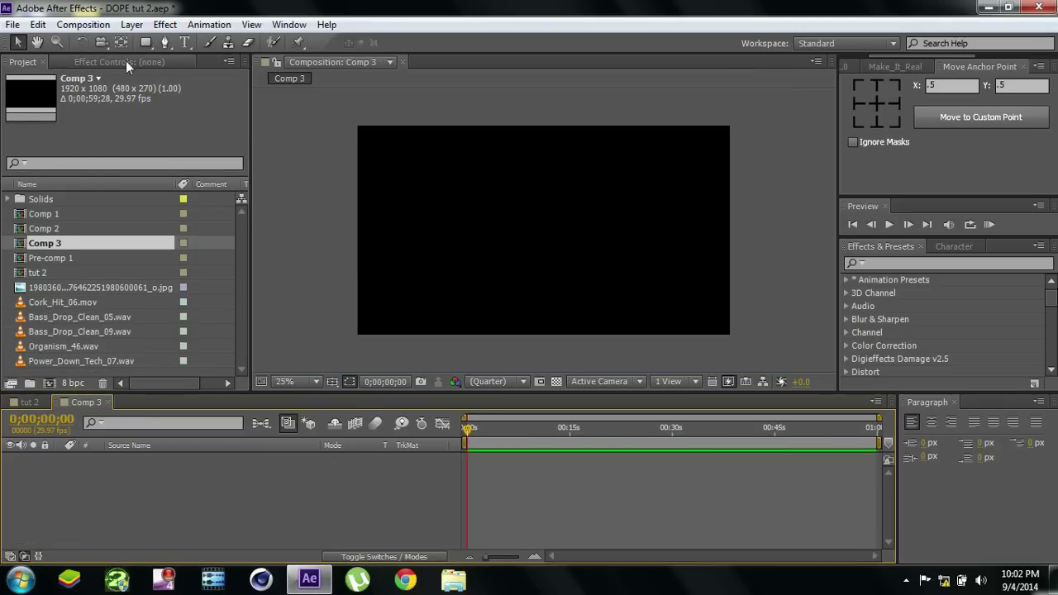
right_click(166, 505)
mouse_move(401, 335)
click(452, 382)
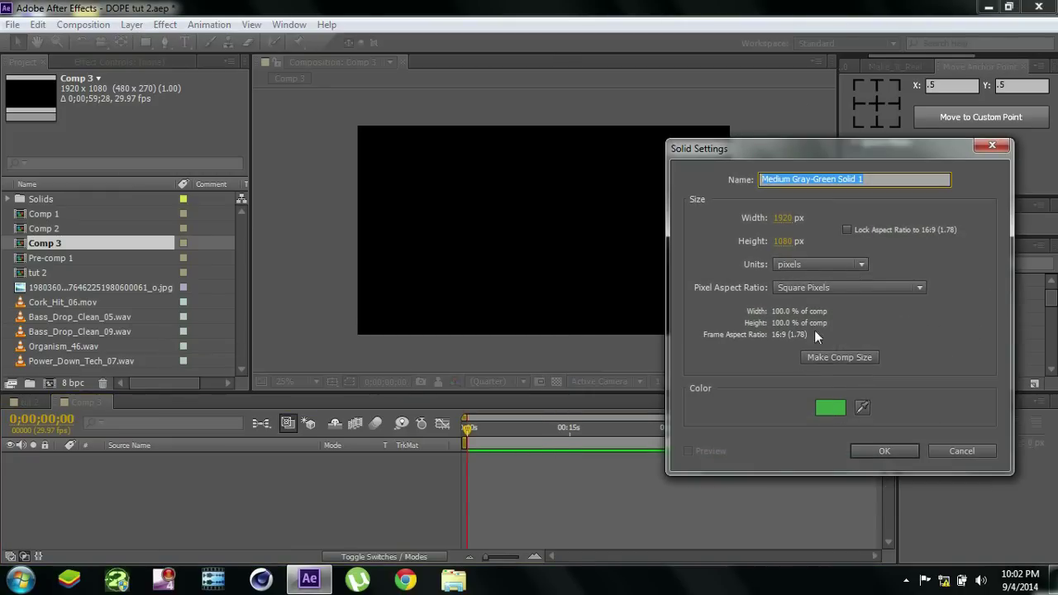
click(881, 453)
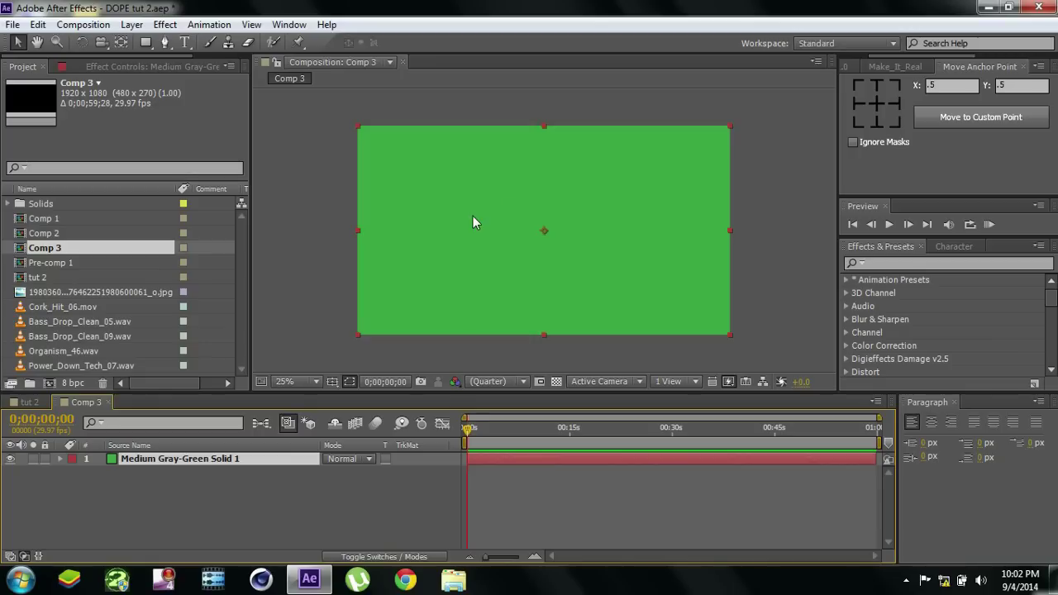
Find the Ramp effect and apply it to the green solid
click(915, 264)
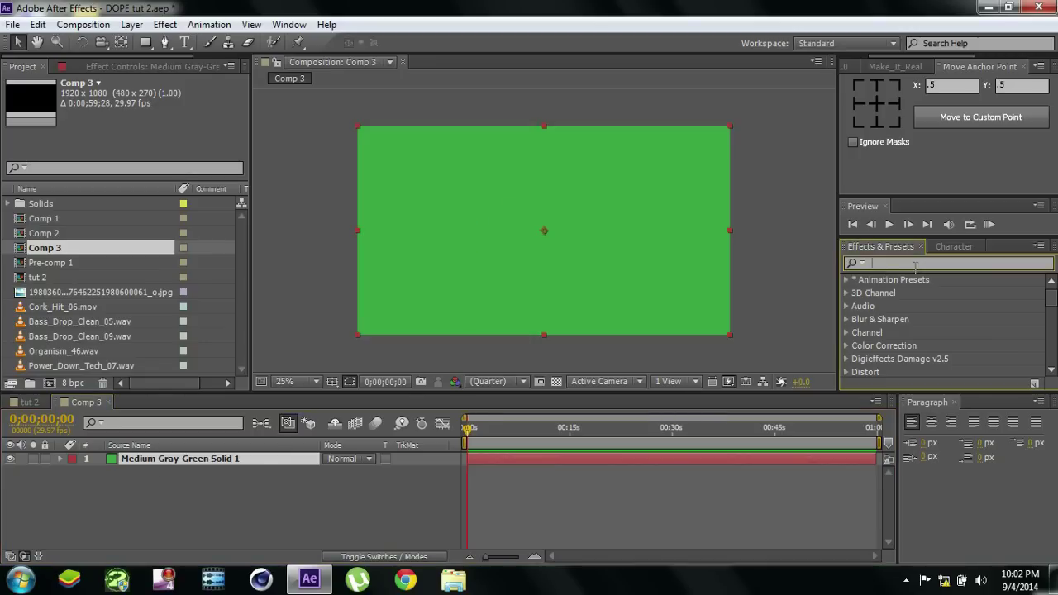
text(ramp)
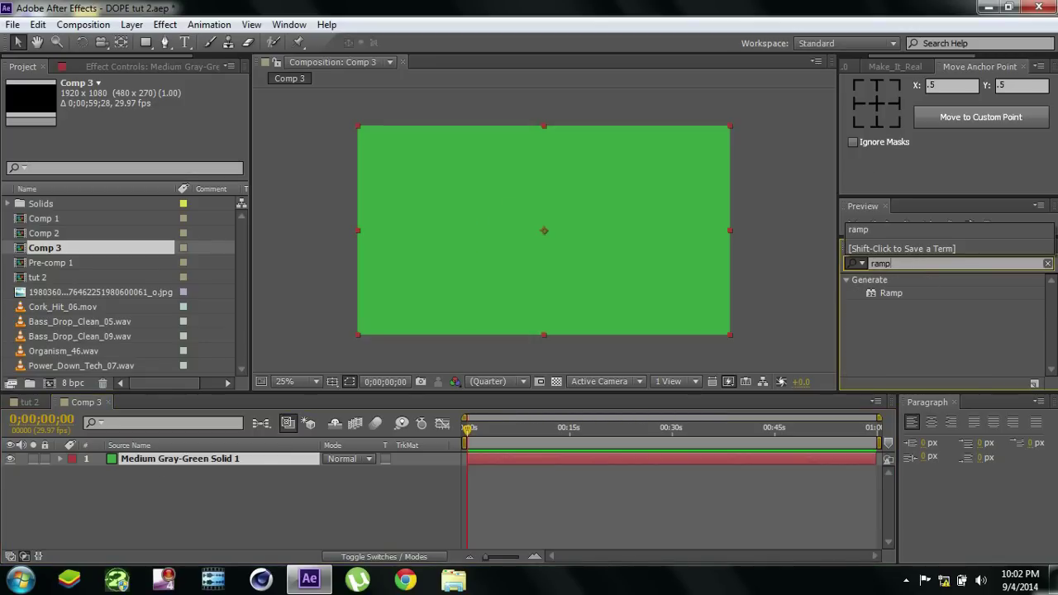
double_click(901, 293)
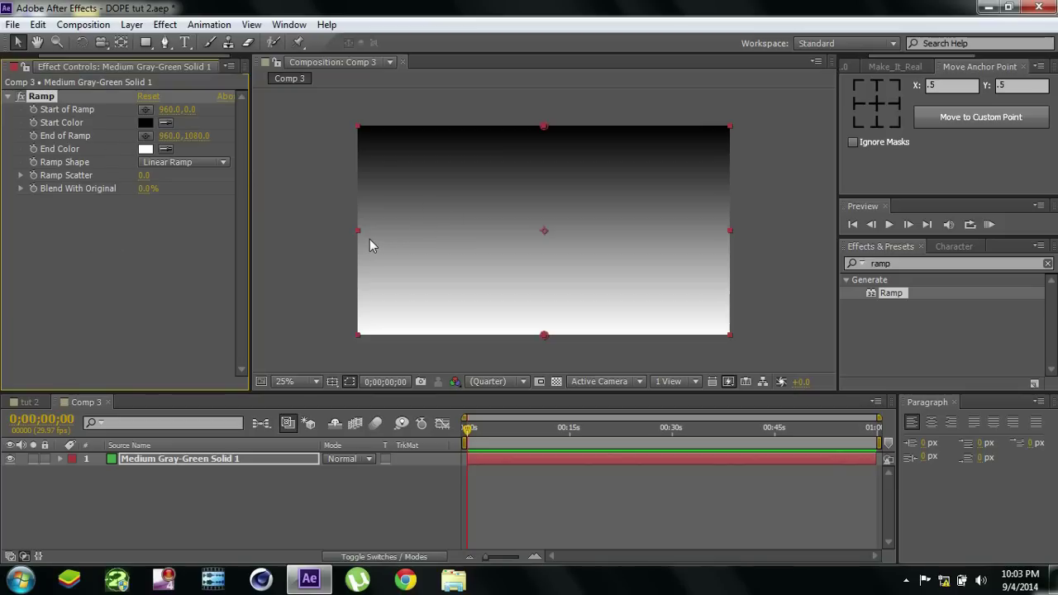
Set the ramp's start color to bright blue 00A2FF
click(146, 123)
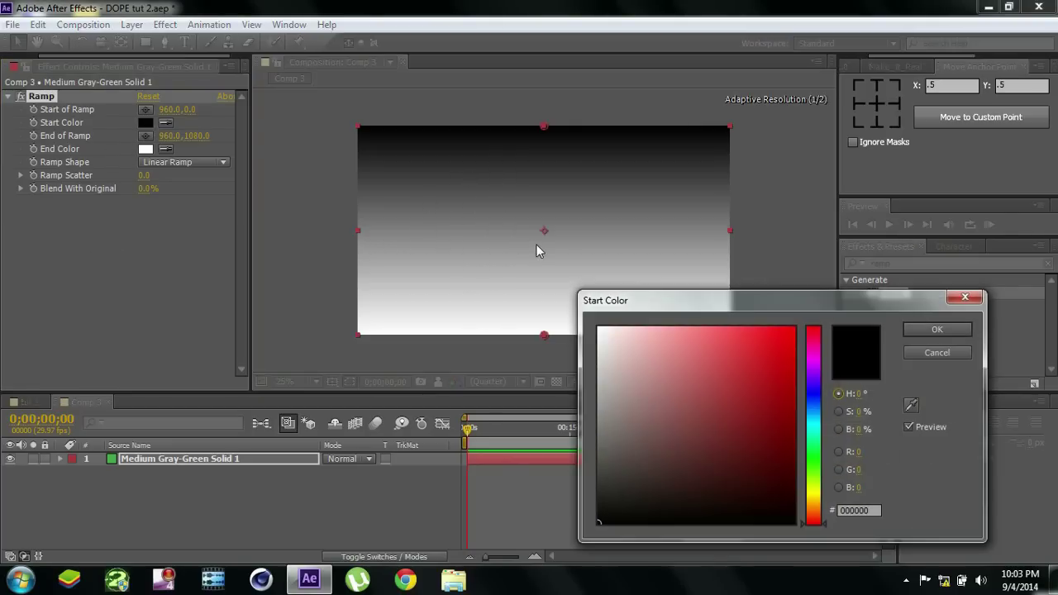
click(813, 414)
click(770, 345)
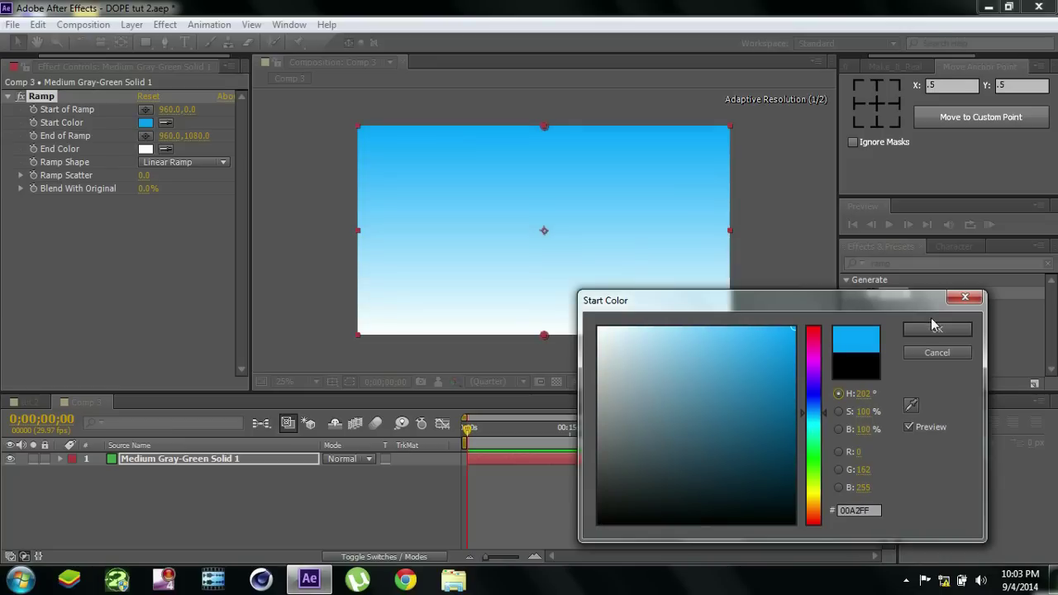
click(937, 329)
Set the ramp's end color to a deep blue
click(146, 148)
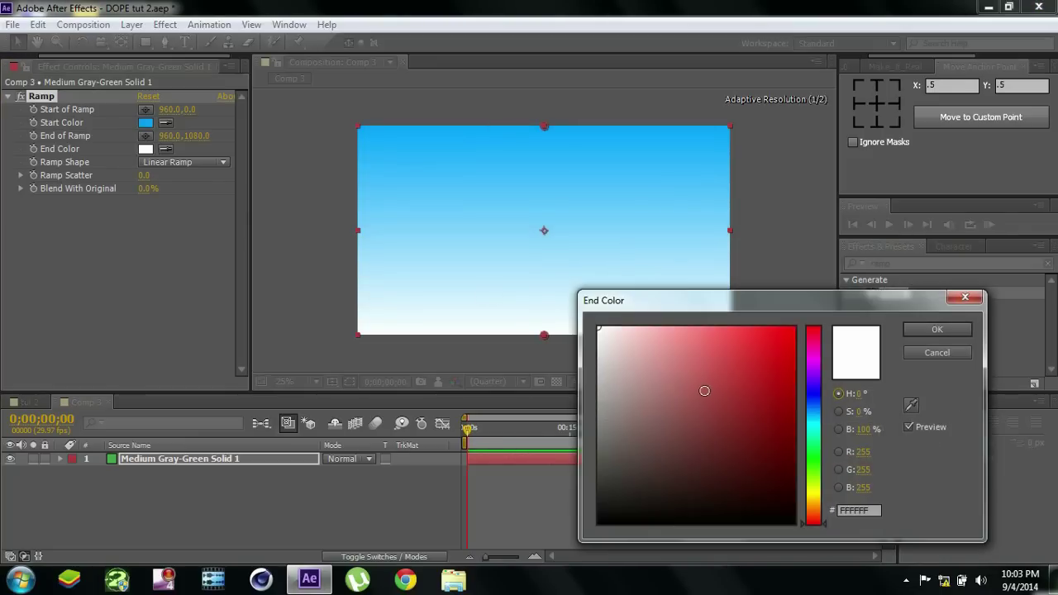
drag(815, 430, 815, 404)
mouse_move(790, 349)
mouse_down()
mouse_move(806, 327)
mouse_move(794, 350)
mouse_up()
click(936, 329)
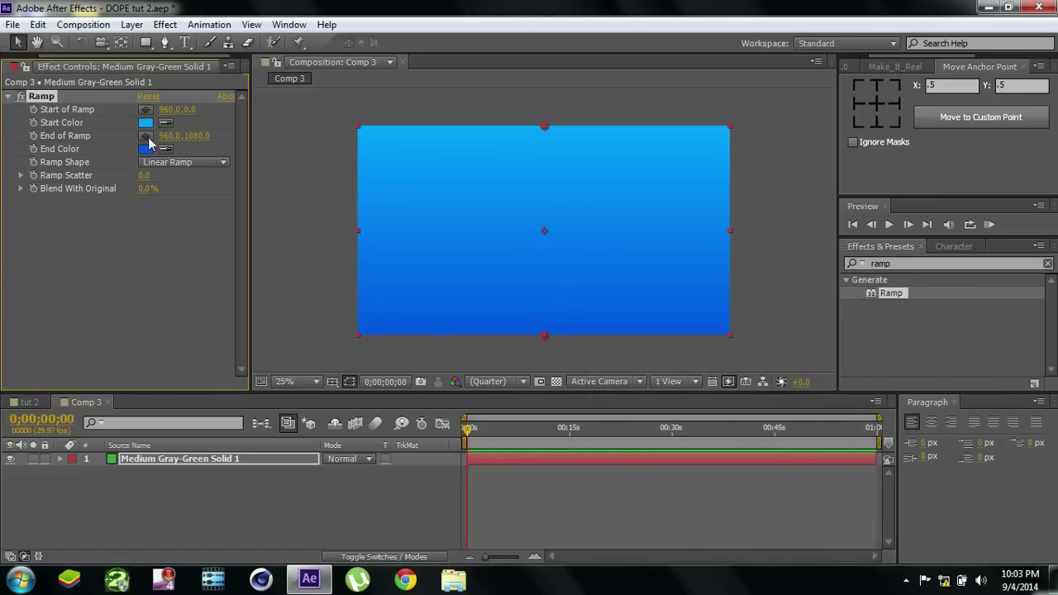
Change the ramp shape to Radial Ramp and deselect the solid layer
click(198, 167)
click(200, 196)
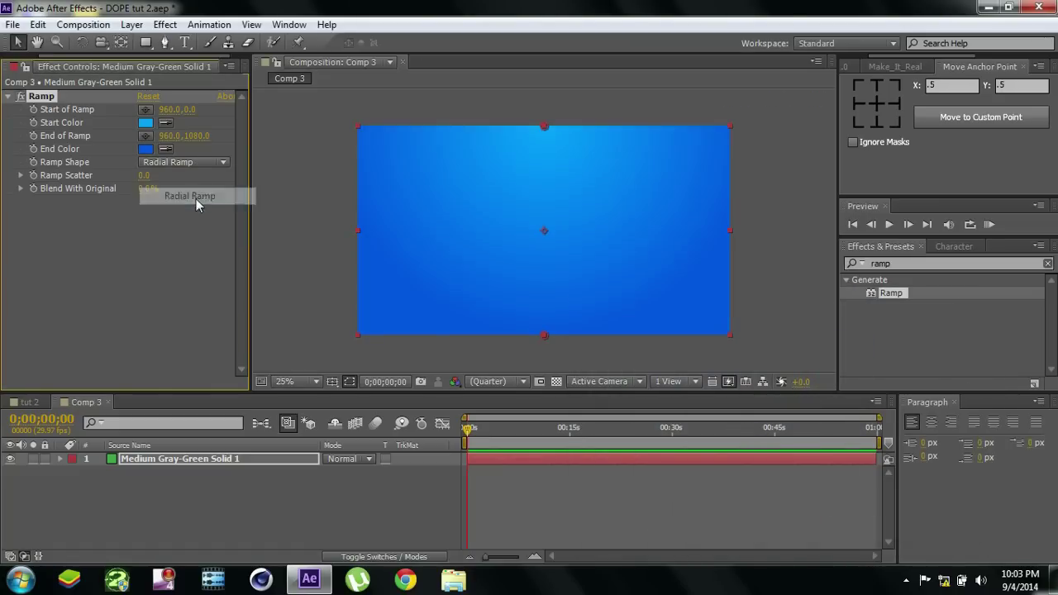
click(330, 265)
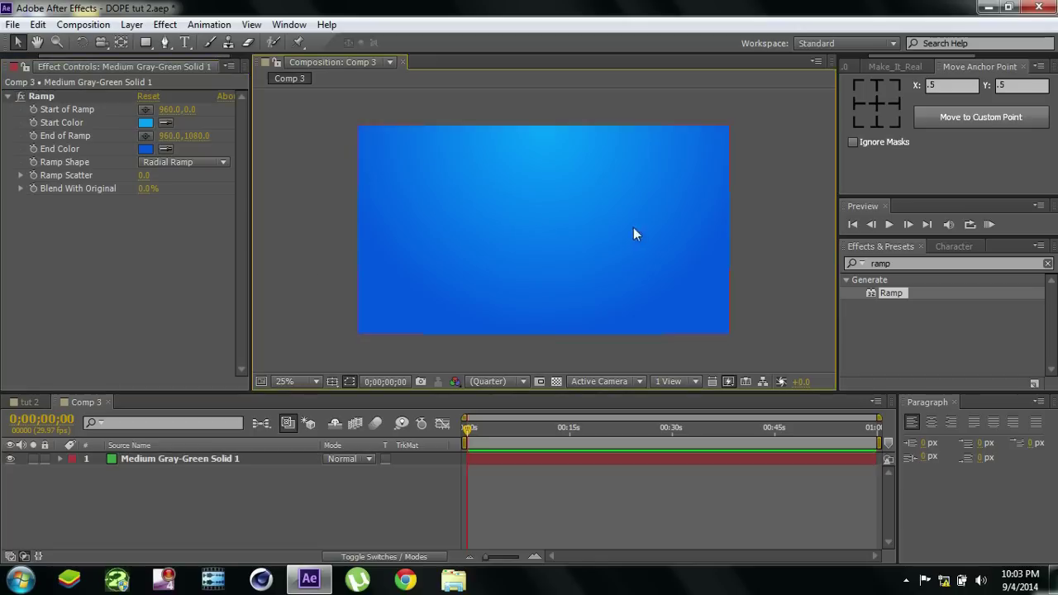
Brighten the ramp's end color slightly to a blue of about 065BE7
click(145, 149)
mouse_move(790, 370)
mouse_down()
mouse_move(775, 350)
mouse_move(789, 344)
mouse_up()
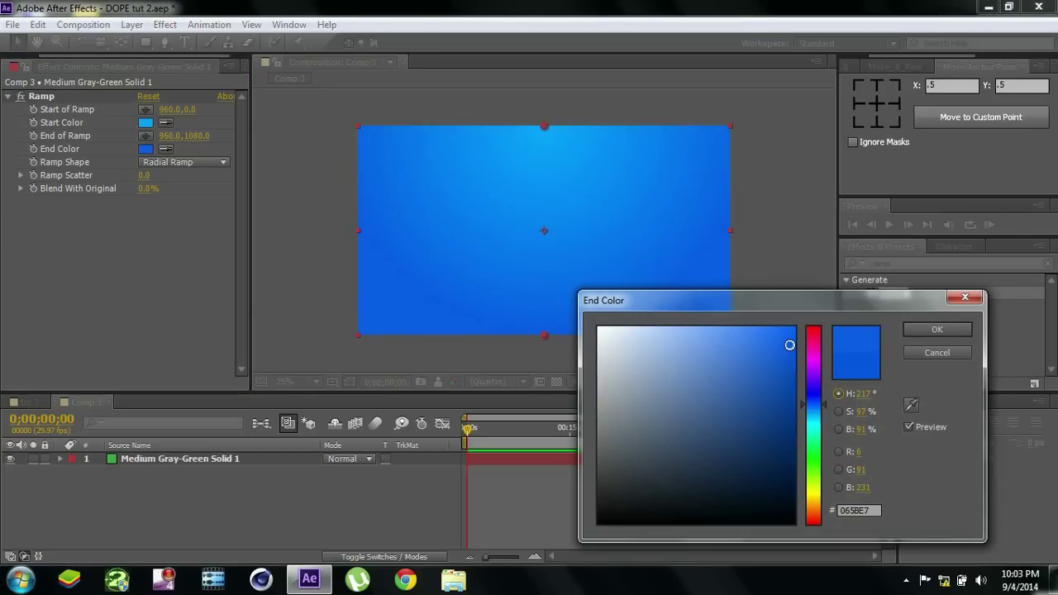
click(936, 330)
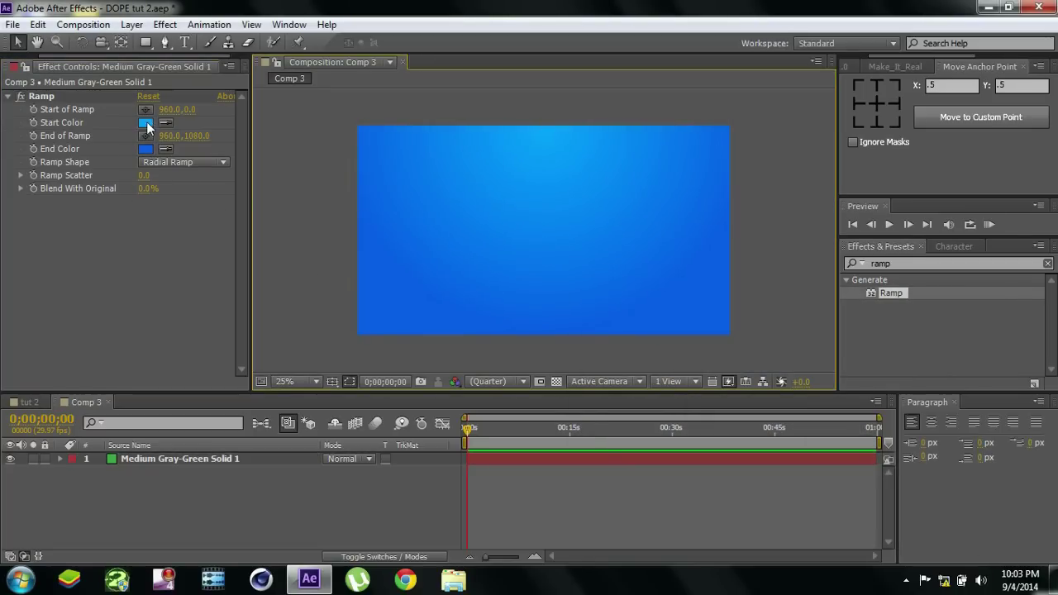
Change the ramp's start color to a lighter, less saturated blue
click(146, 123)
click(776, 339)
drag(776, 339, 755, 335)
click(937, 329)
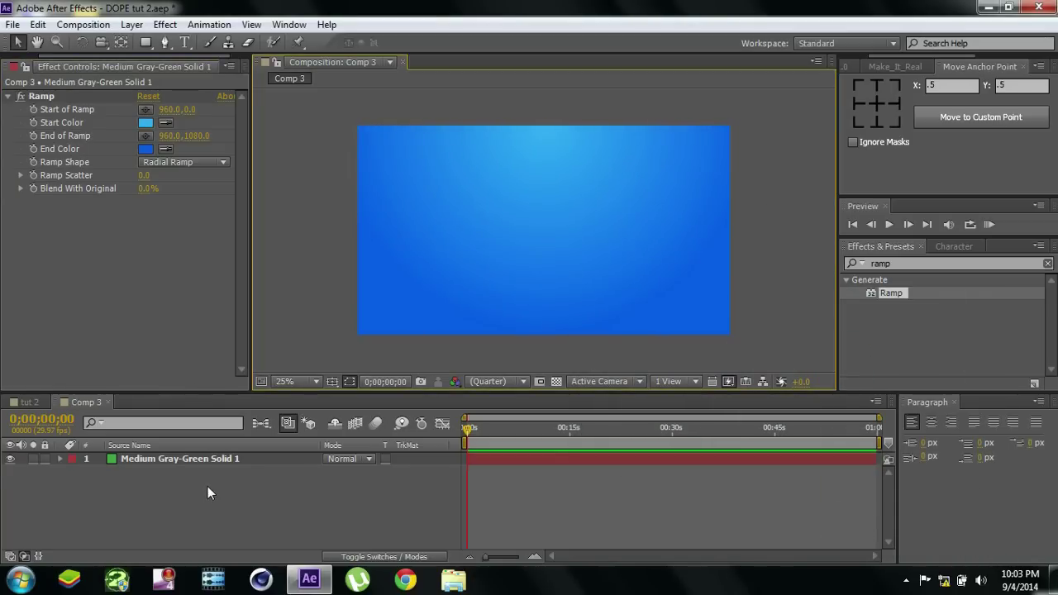
Rename the solid layer as bg
click(139, 459)
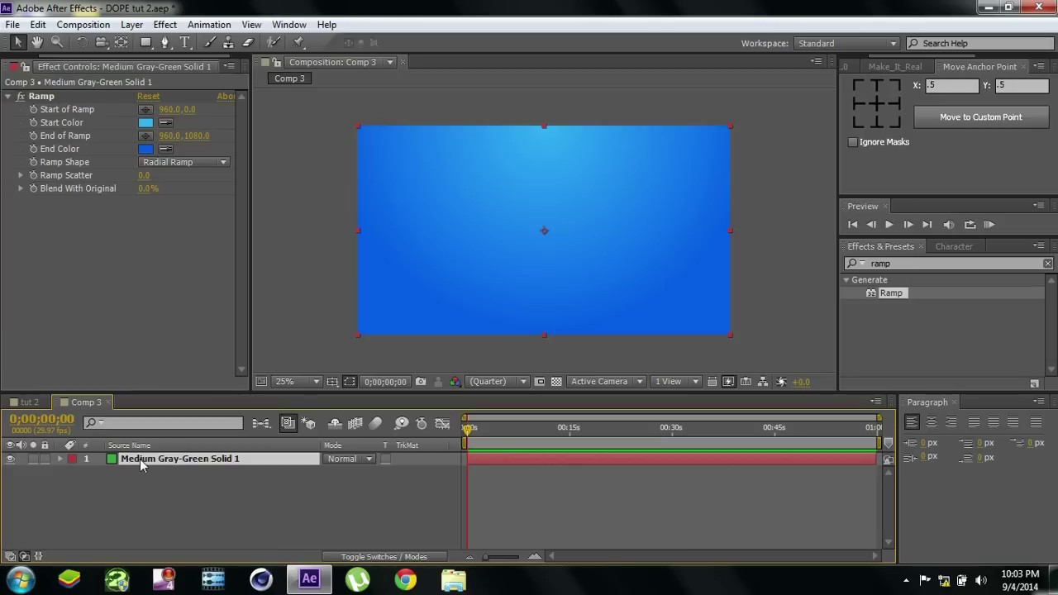
key(Return)
text(bg)
click(149, 510)
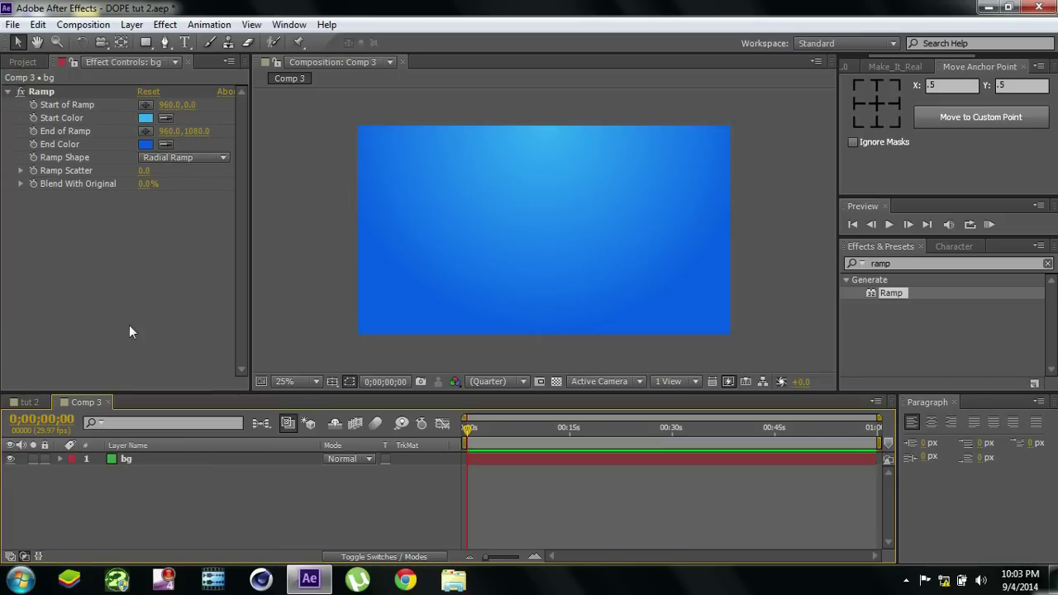
View the logo and diamond pattern transition in the tut 2 composition at 0;00;01;05
click(22, 62)
click(31, 401)
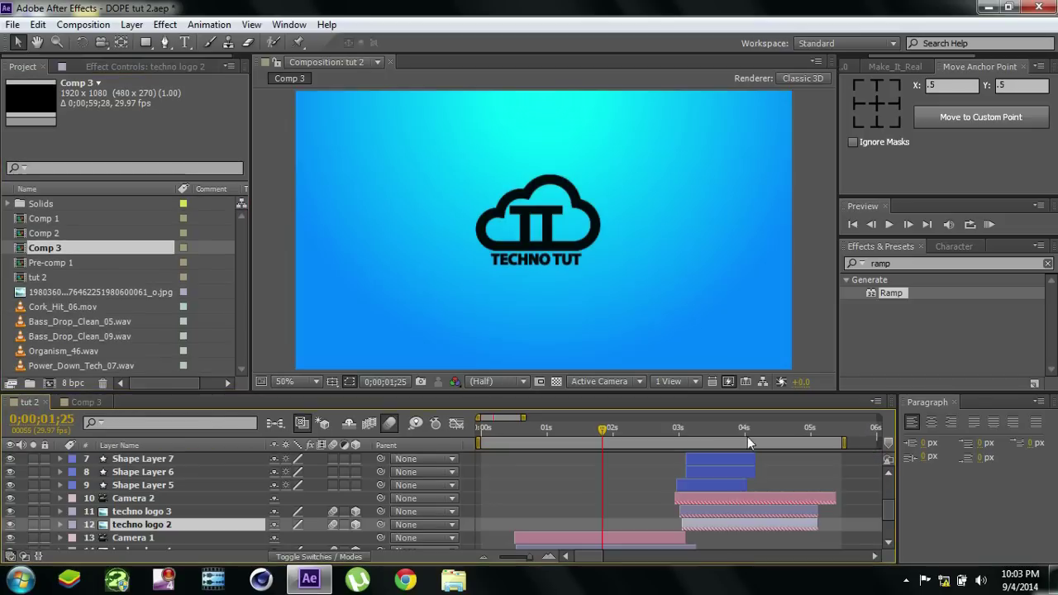
click(525, 426)
drag(528, 428, 555, 430)
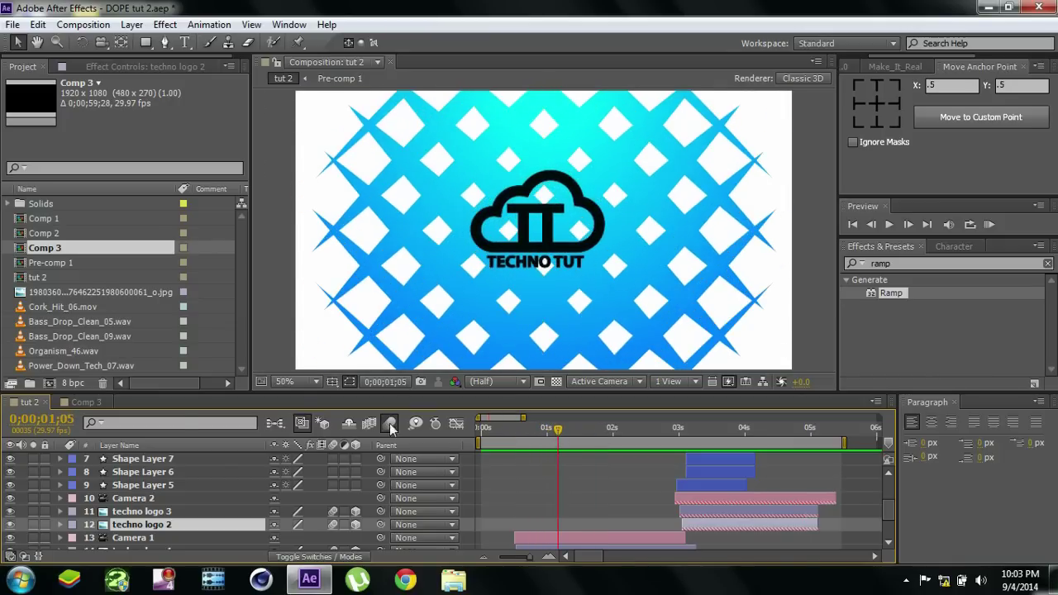
Add a text layer reading DOPE FILMS near the middle of Comp 3
click(79, 402)
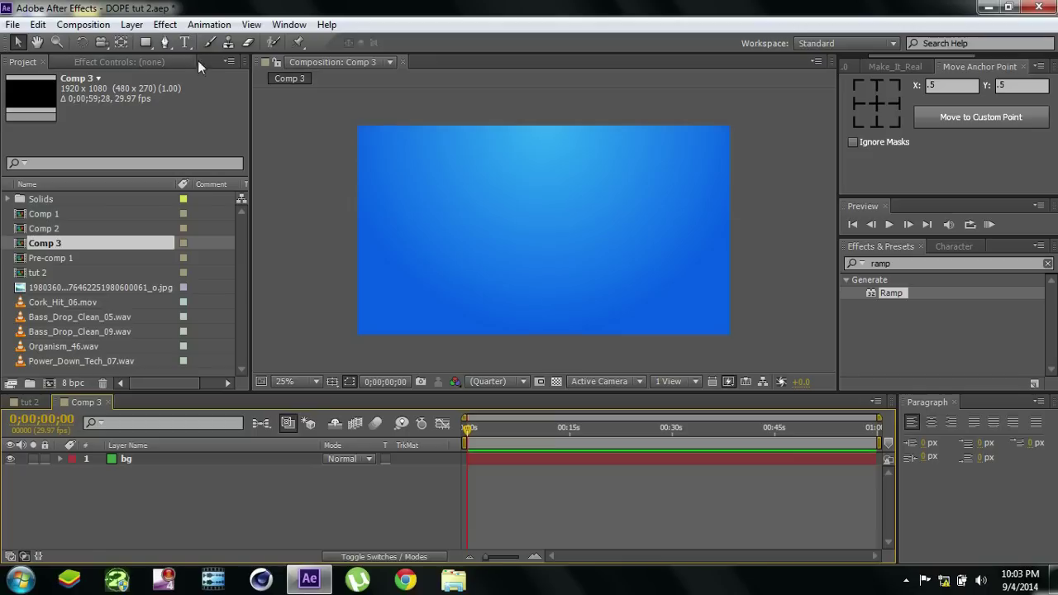
click(185, 43)
click(462, 224)
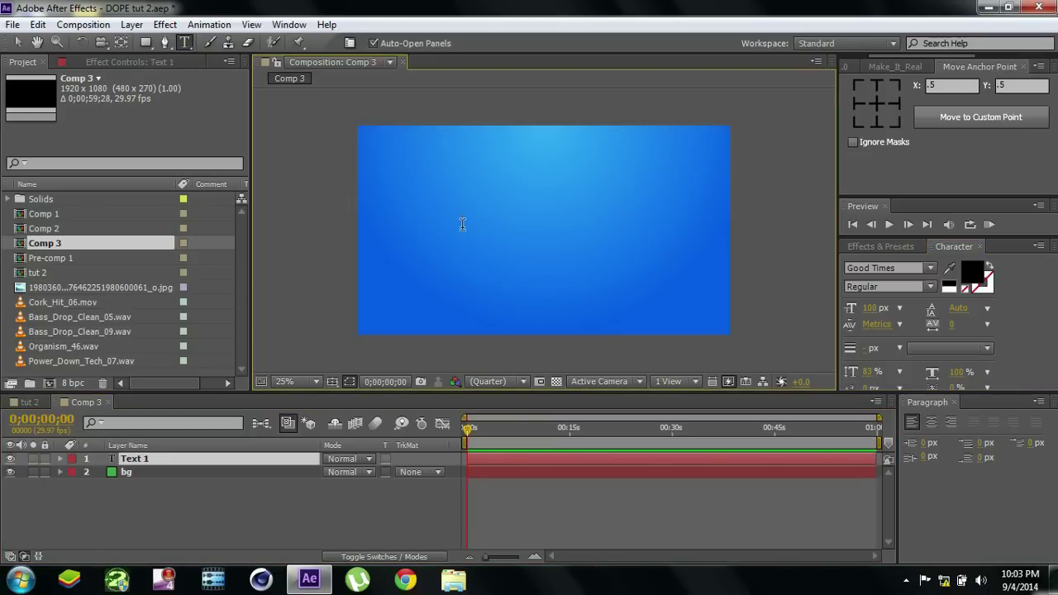
text(DOPE FILMS)
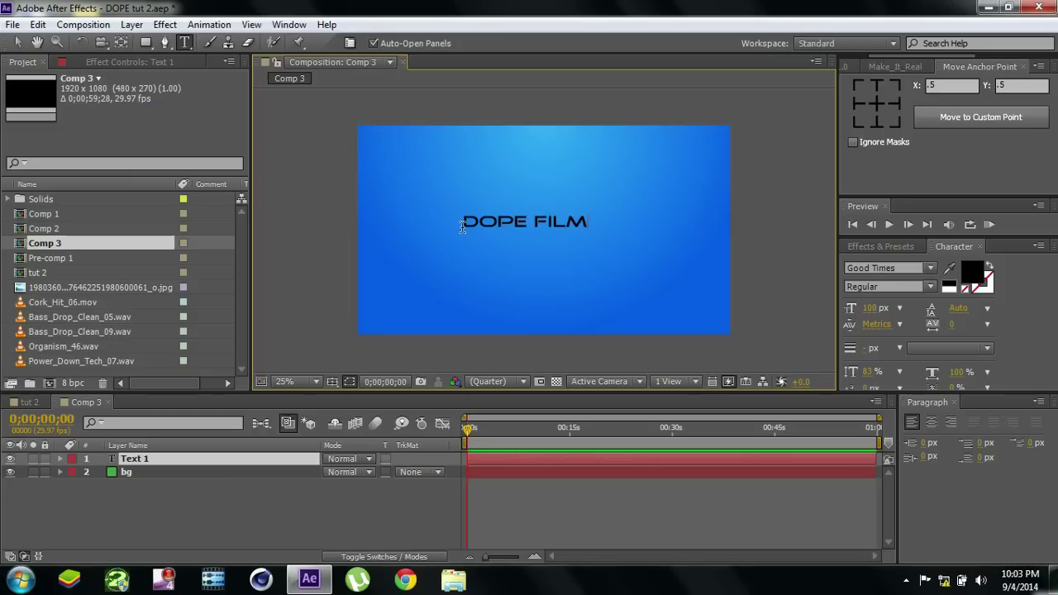
click(17, 43)
key(Caps_Lock)
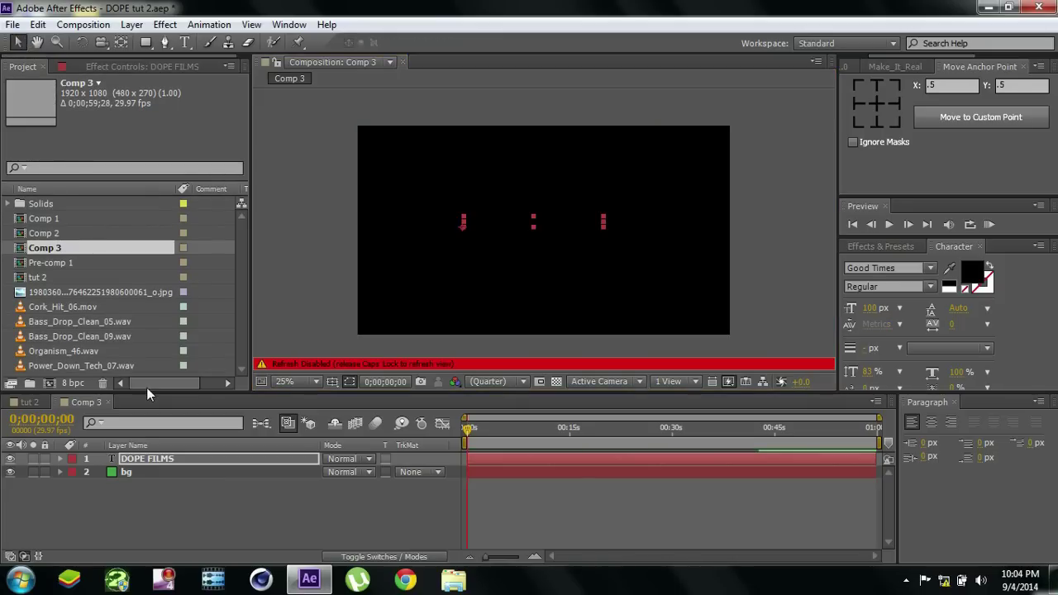
key(Caps_Lock)
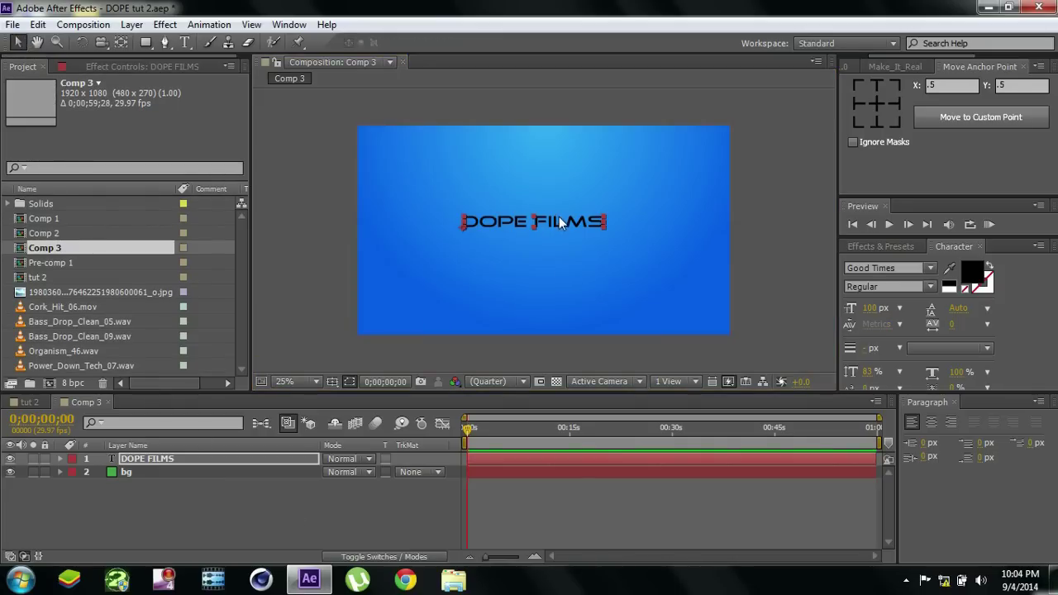
Show the title and action safe guides and move the DOPE FILMS text to the center of the frame
key(apostrophe)
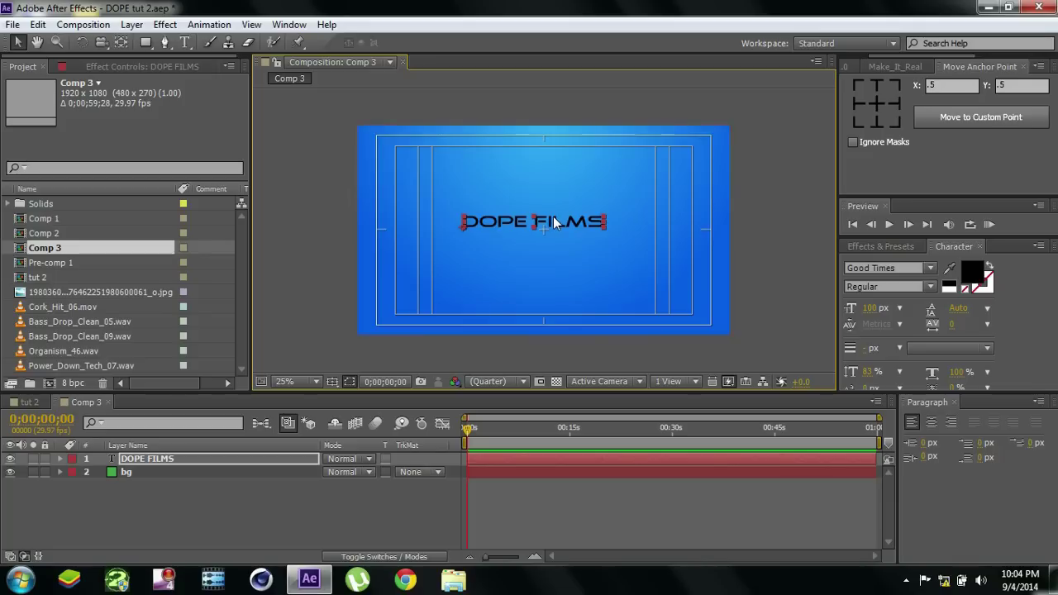
key(period)
drag(562, 223, 585, 237)
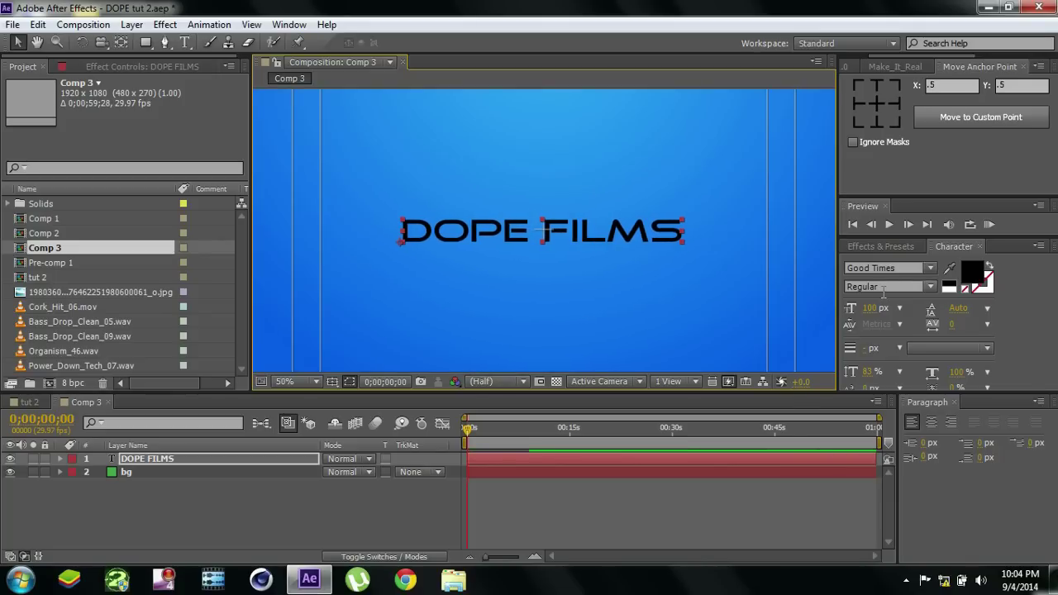
Set the DOPE FILMS text size to 120 px and move the enlarged text back to the center of the frame
click(299, 460)
click(866, 307)
text(120)
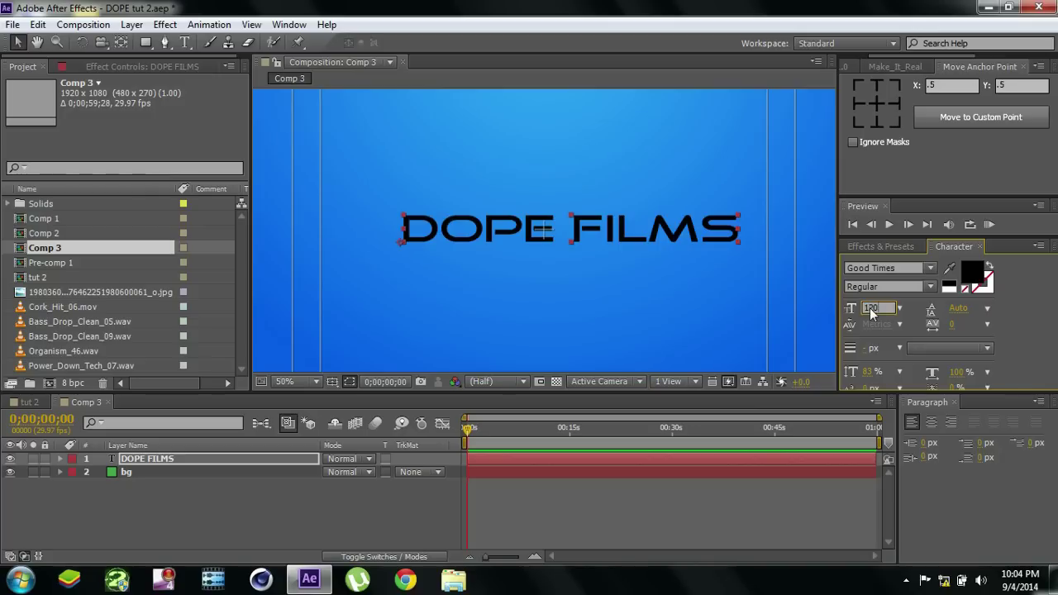
click(268, 504)
drag(621, 230, 588, 232)
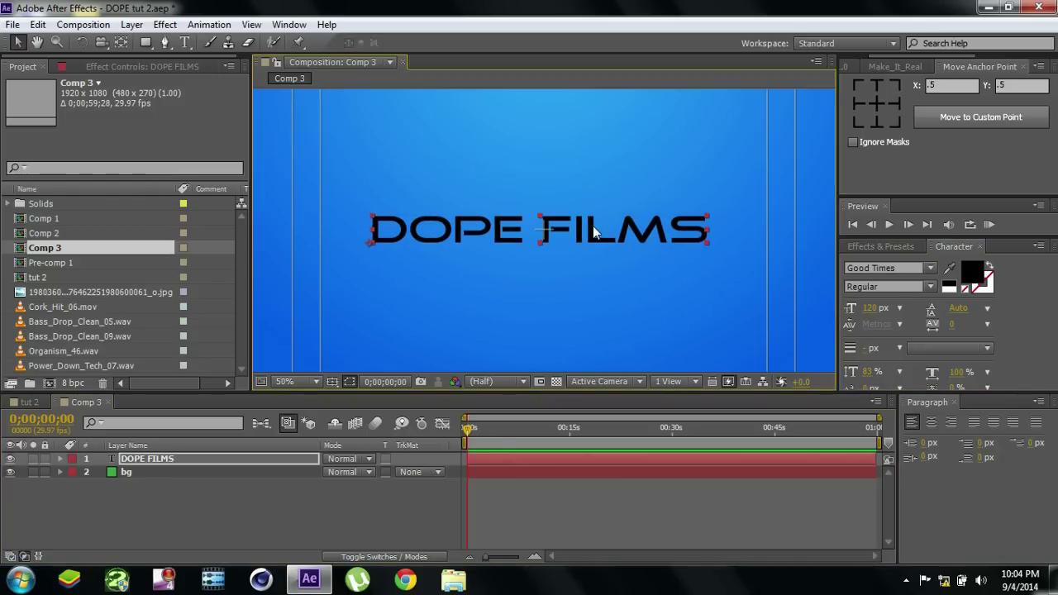
click(554, 288)
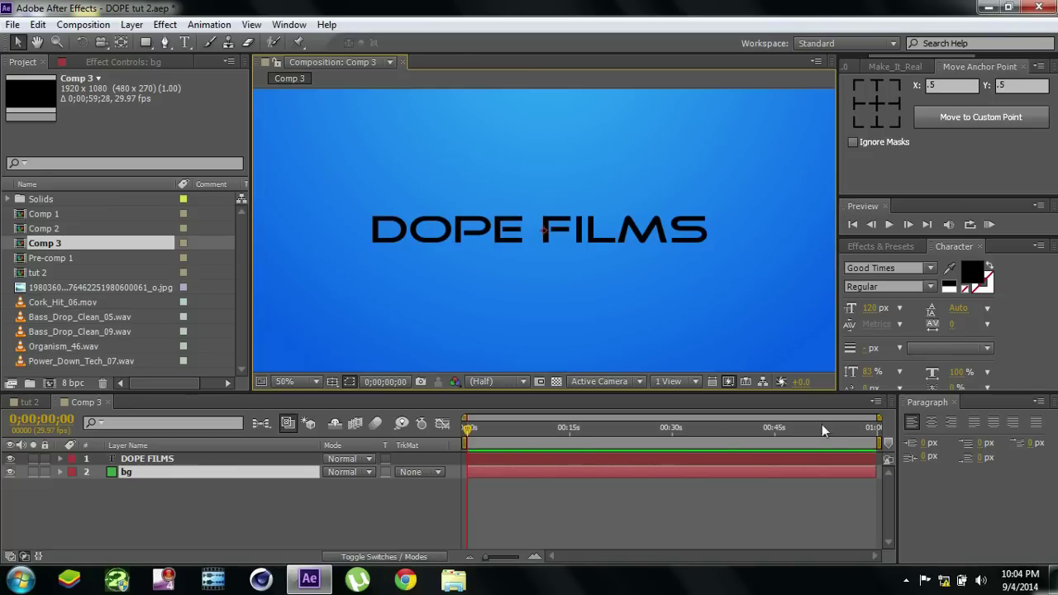
Zoom the Comp 3 timeline to roughly the first six seconds and check the logo animation in the tut 2 composition
drag(878, 418, 510, 418)
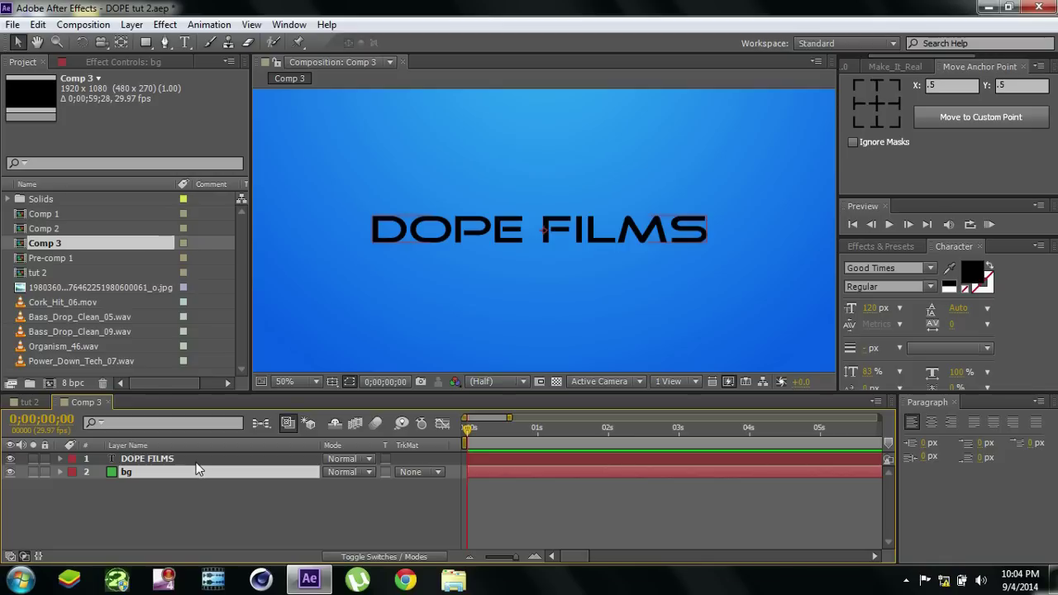
scroll(451, 307, down, 2)
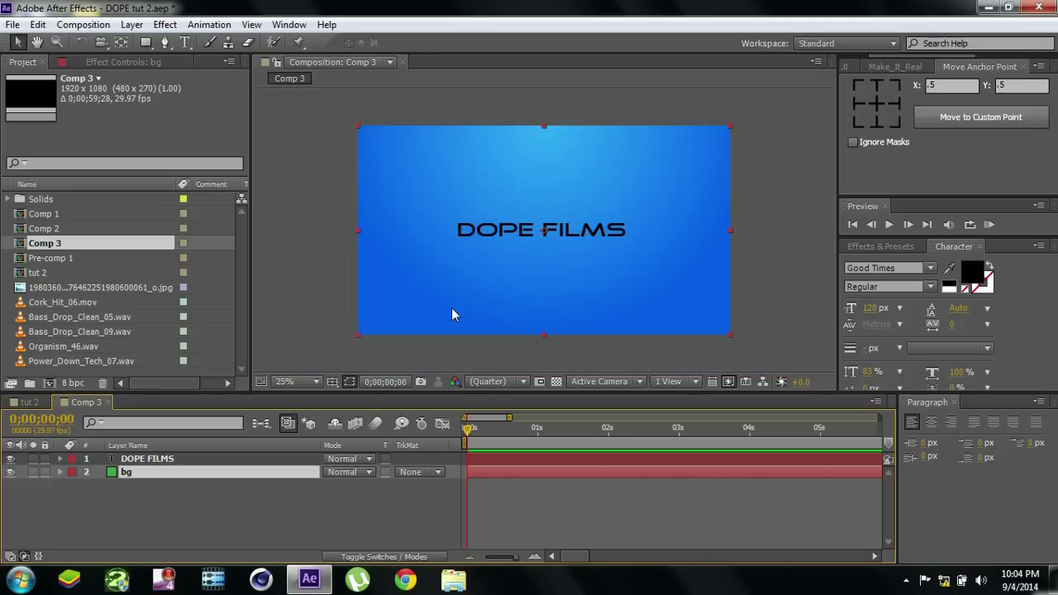
click(158, 459)
click(25, 403)
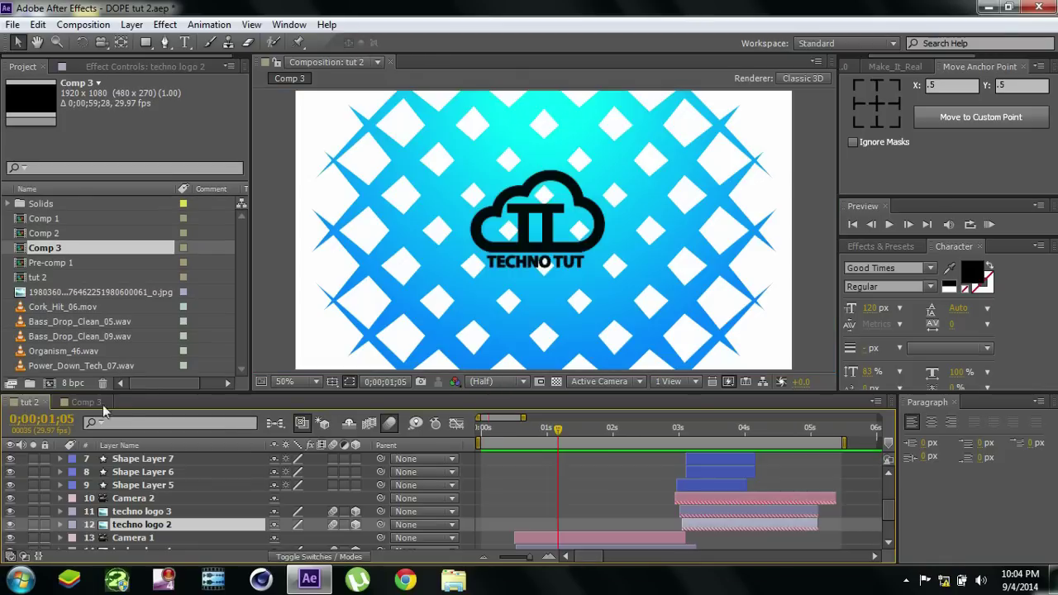
drag(543, 438, 533, 436)
click(71, 400)
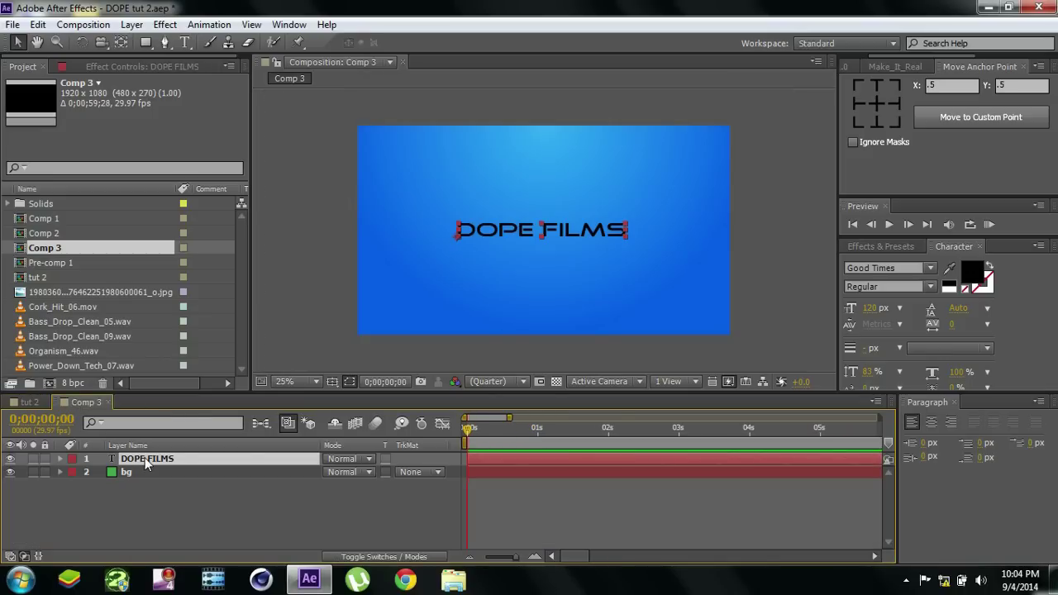
Try scaling the DOPE FILMS text up to 1244% around a centered anchor point and undo the changes
key(s)
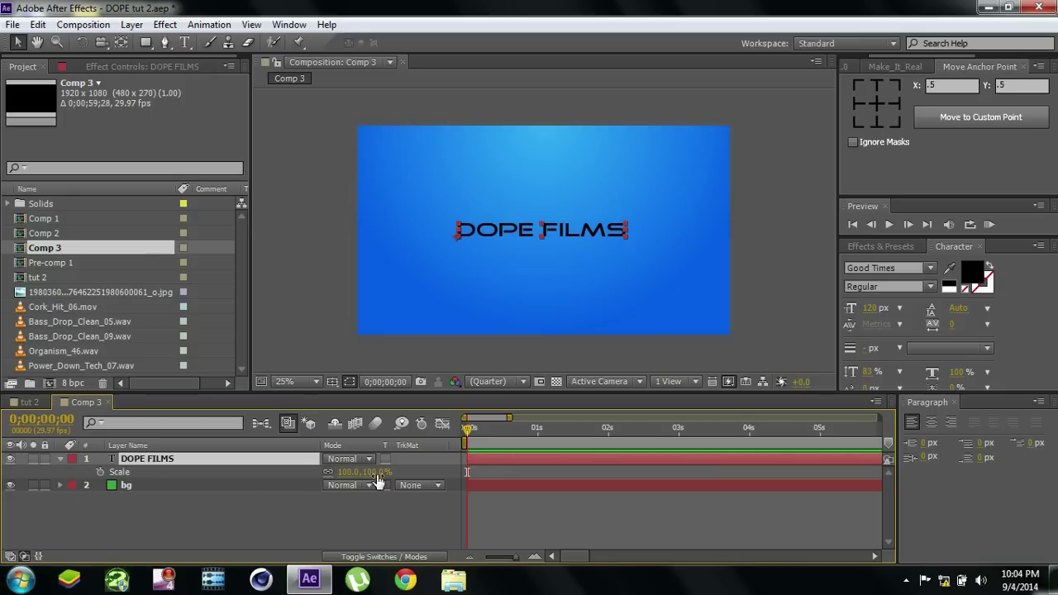
drag(377, 479, 399, 480)
key(Return)
click(869, 103)
drag(378, 472, 257, 466)
drag(376, 484, 143, 442)
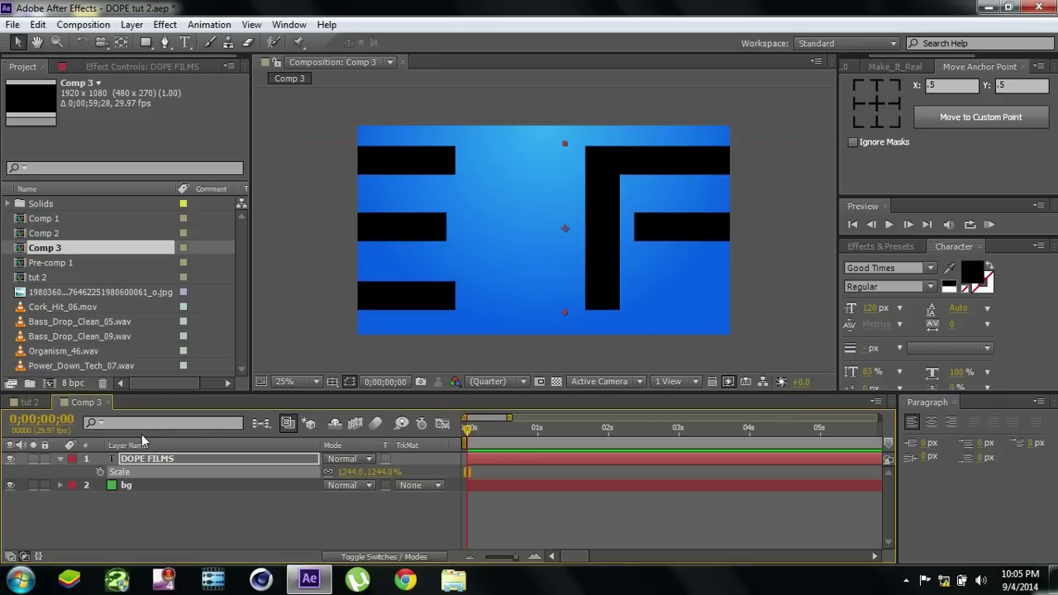
key(ctrl+z)
key(ctrl+z)
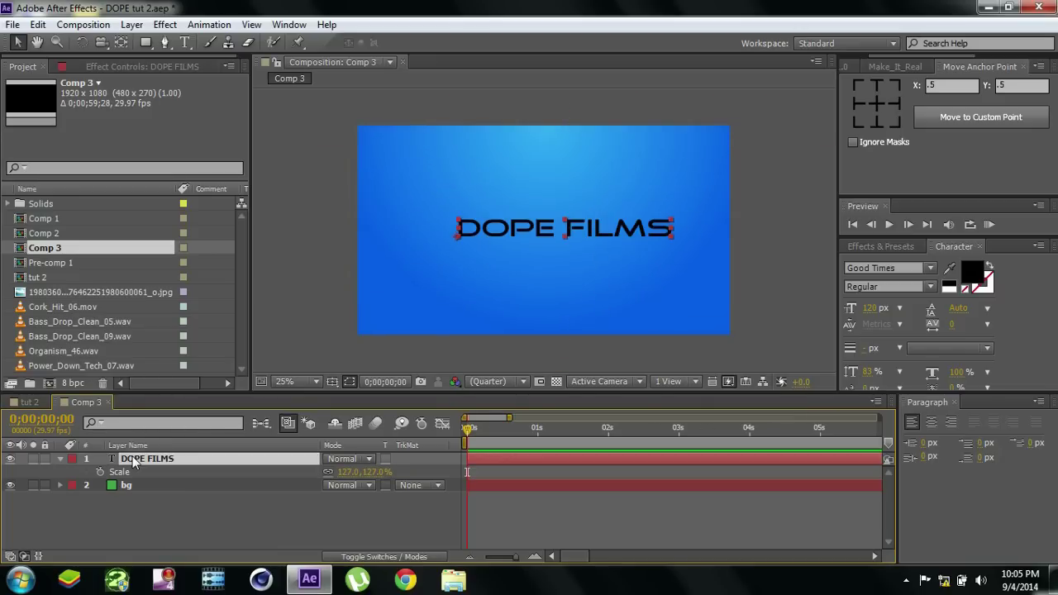
key(ctrl+z)
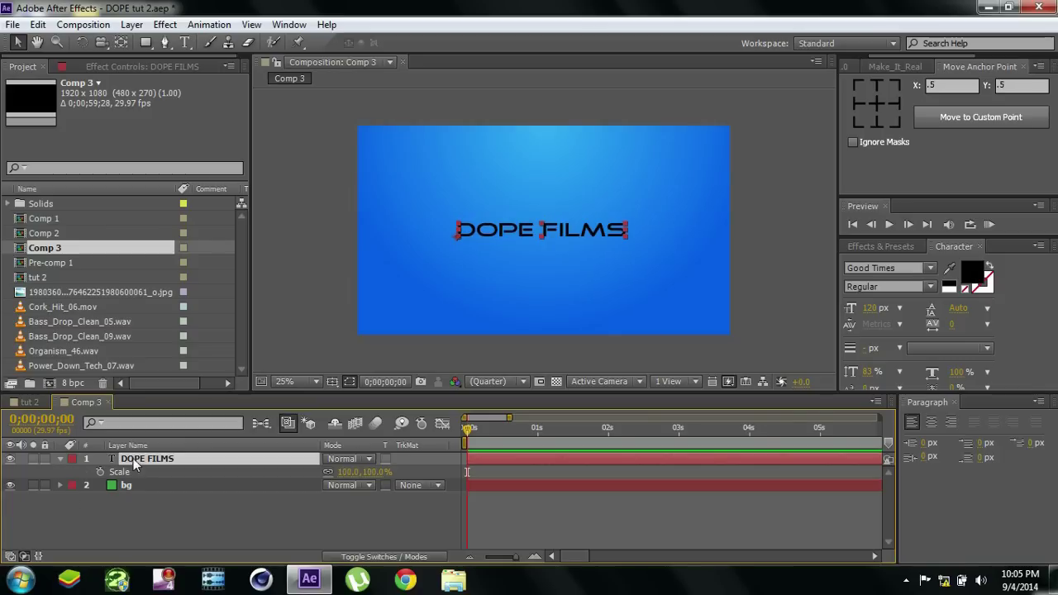
click(214, 501)
click(60, 460)
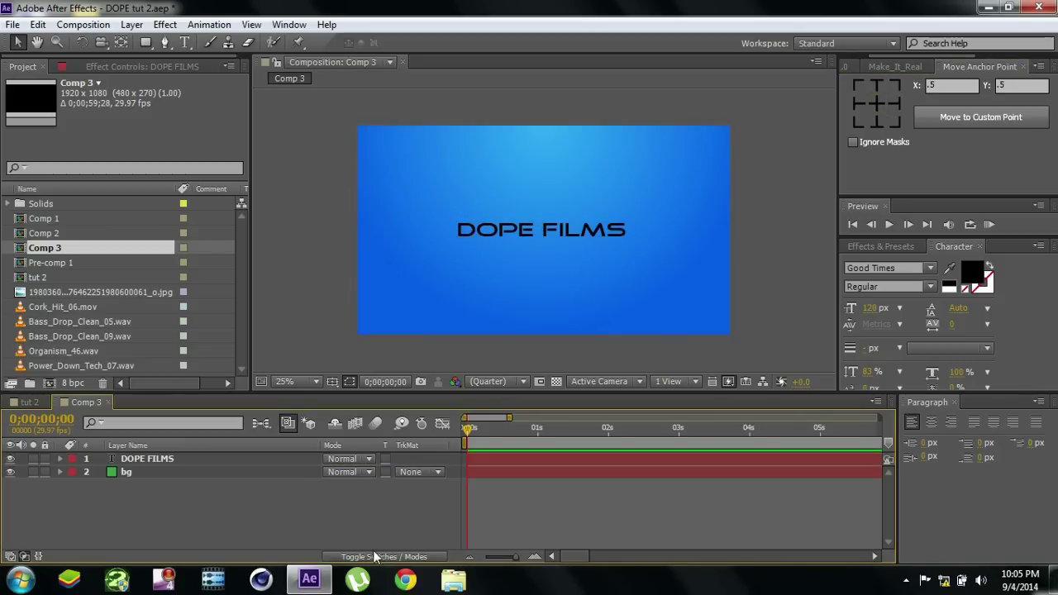
Add a two-node camera layer with a lens preset to Comp 3
right_click(174, 502)
mouse_move(371, 324)
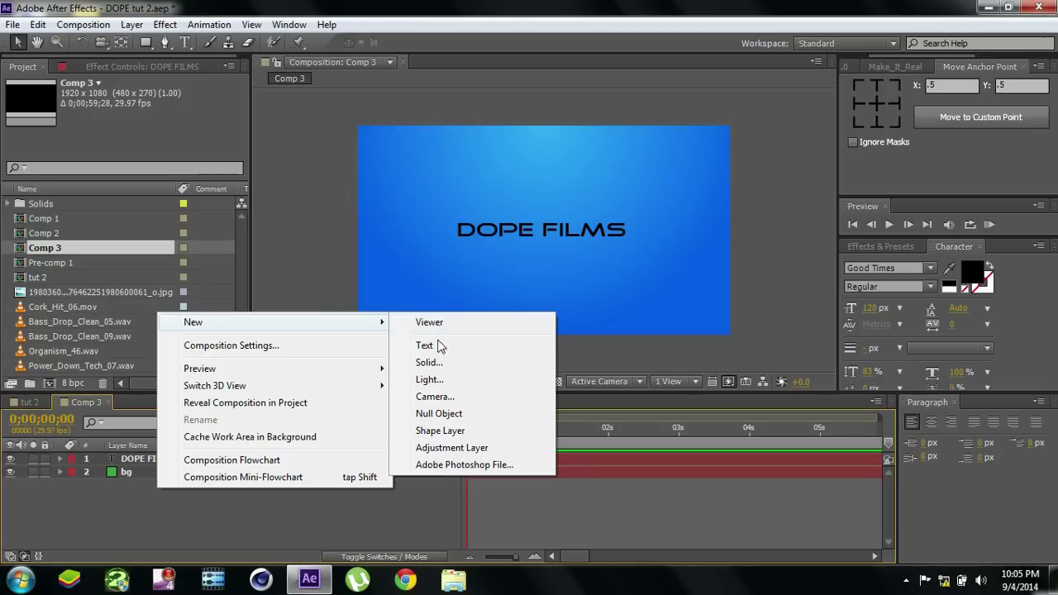
click(429, 394)
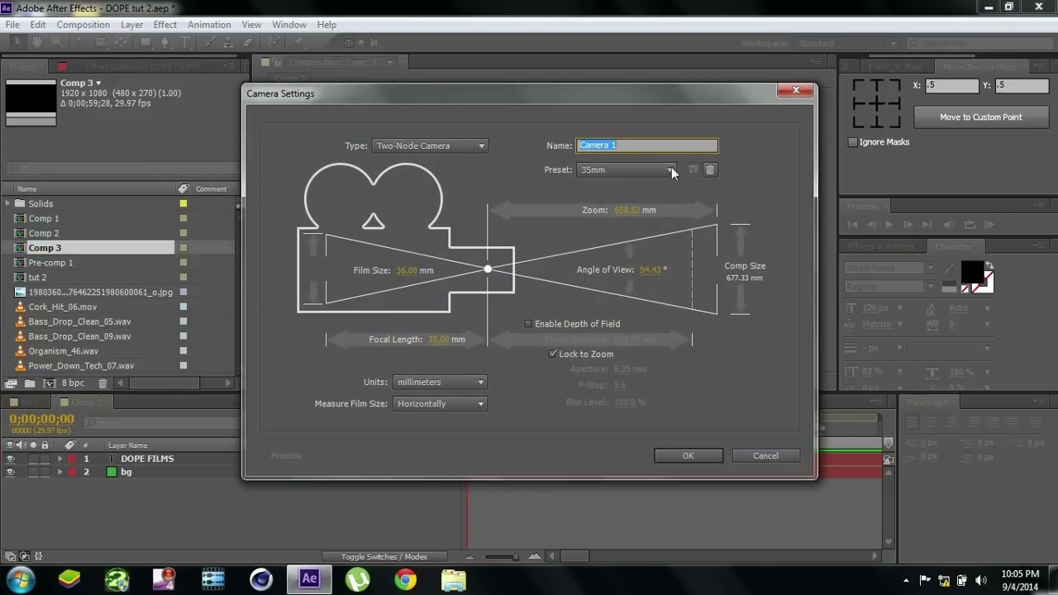
click(671, 162)
click(620, 299)
click(668, 455)
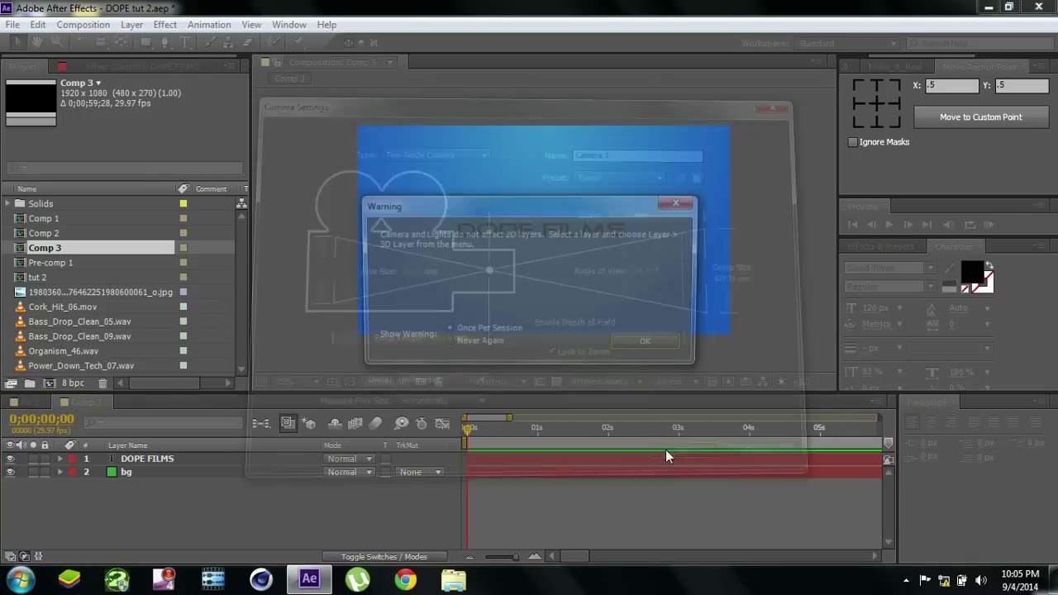
click(638, 345)
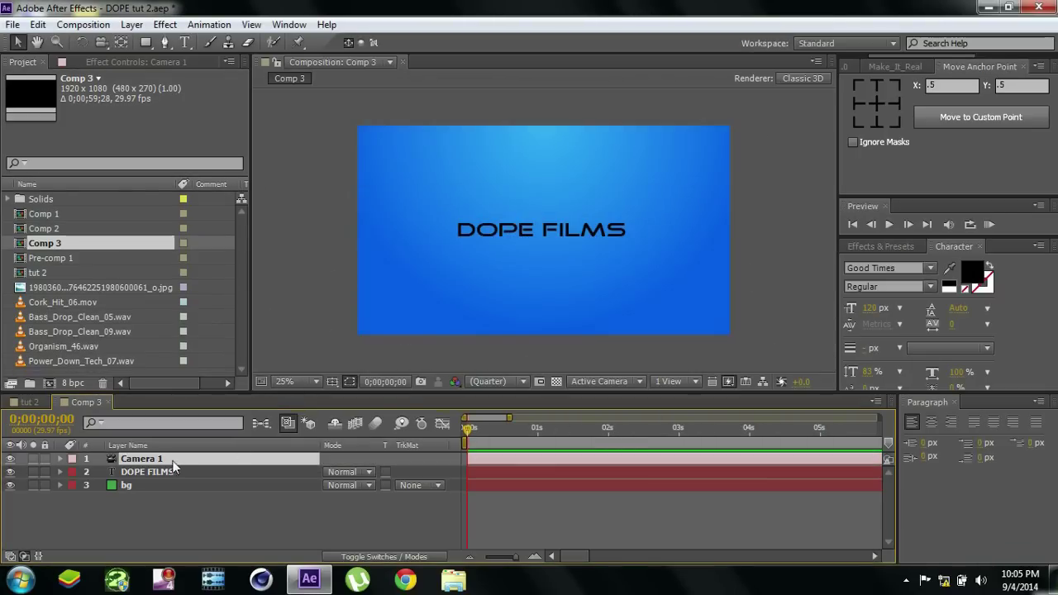
Show the layer switches and make the DOPE FILMS text a 3D layer
click(151, 475)
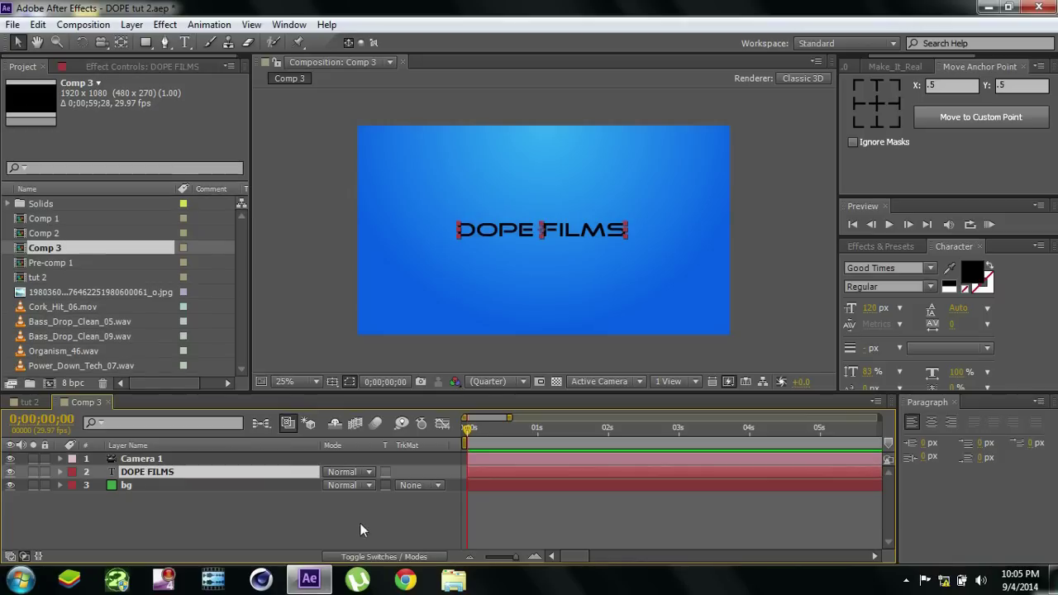
click(374, 556)
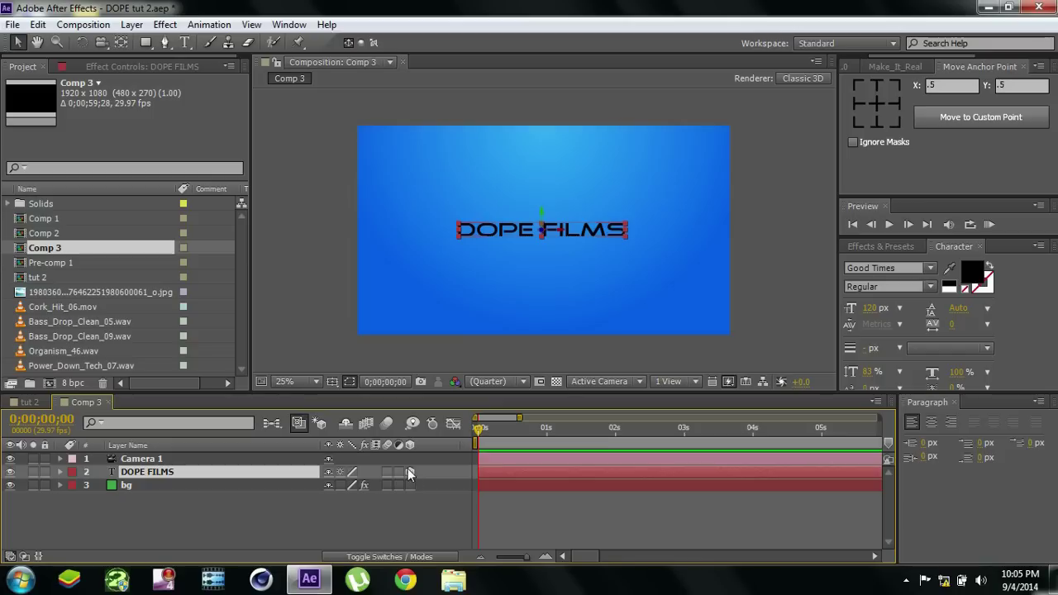
click(410, 472)
Try orbiting the camera around the DOPE FILMS text with the Unified Camera tool and undo the move
key(c)
drag(538, 212, 543, 266)
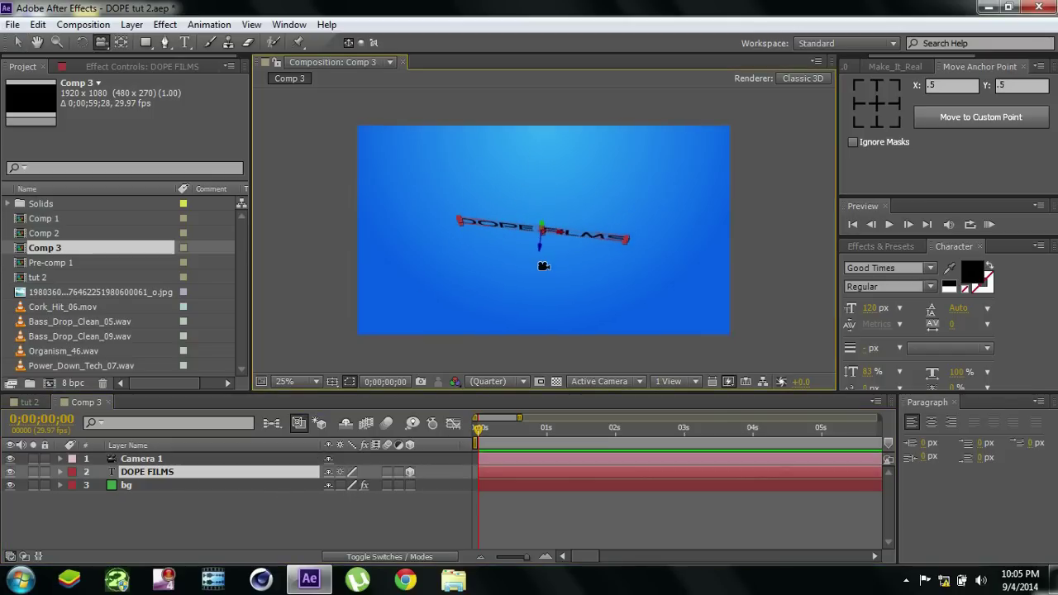
key(ctrl+z)
click(261, 496)
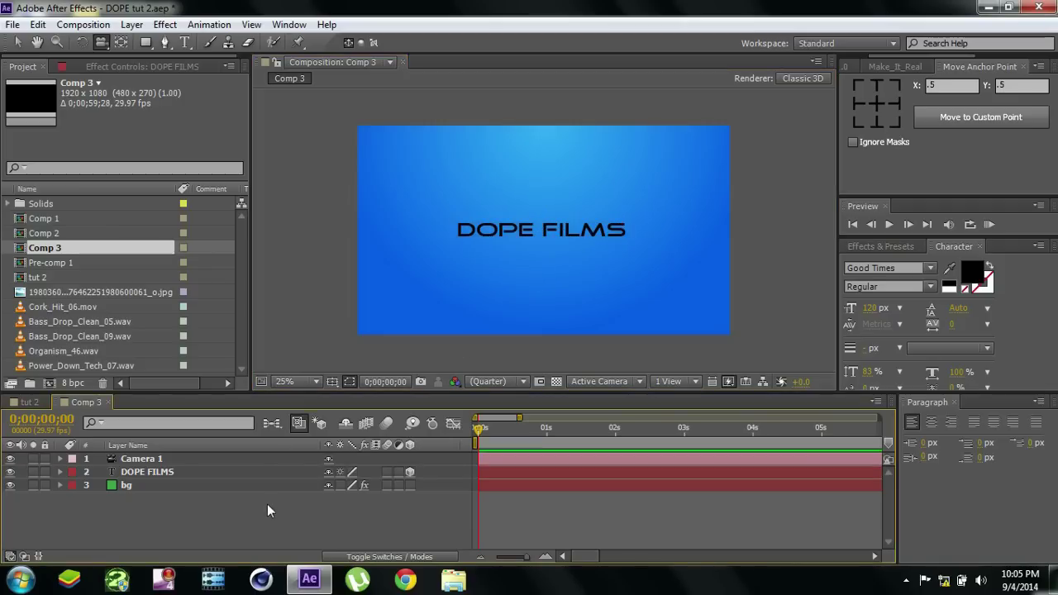
Move the camera slightly closer to the DOPE FILMS text with the Track Z Camera tool, to about -1692.5 in Z
click(160, 456)
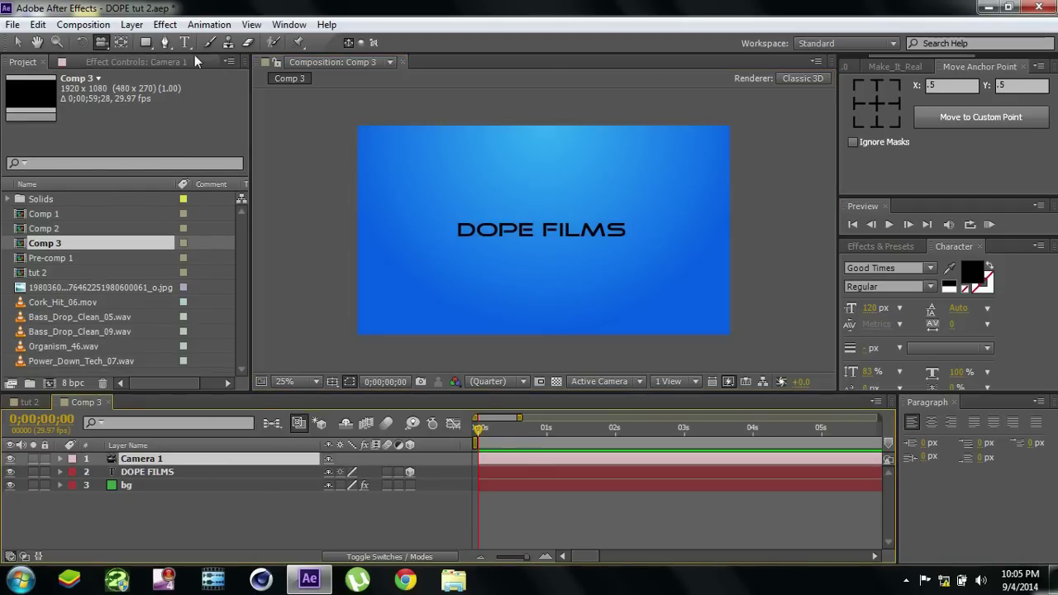
click(105, 45)
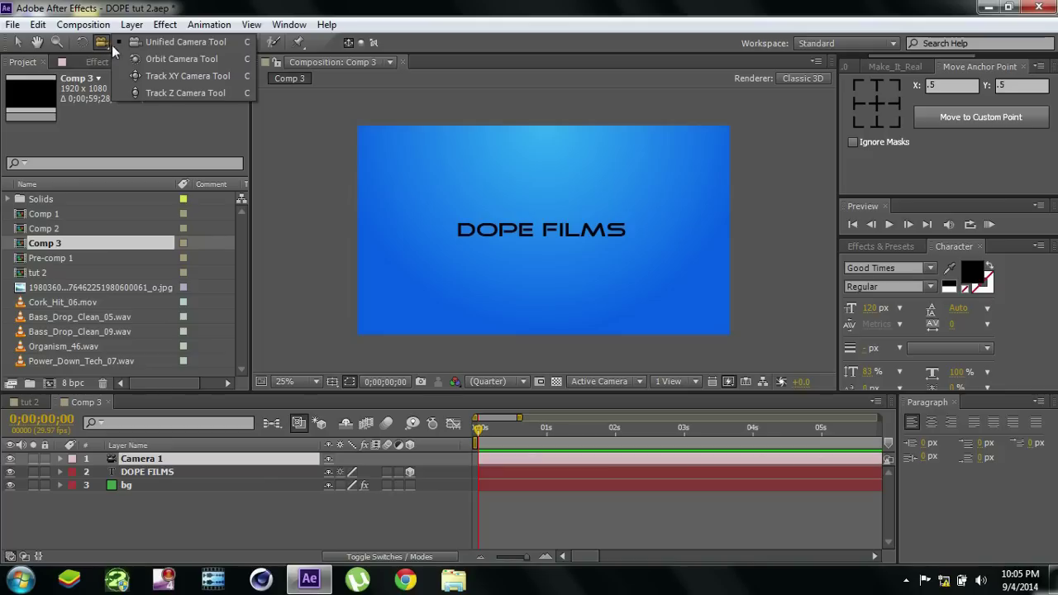
click(170, 94)
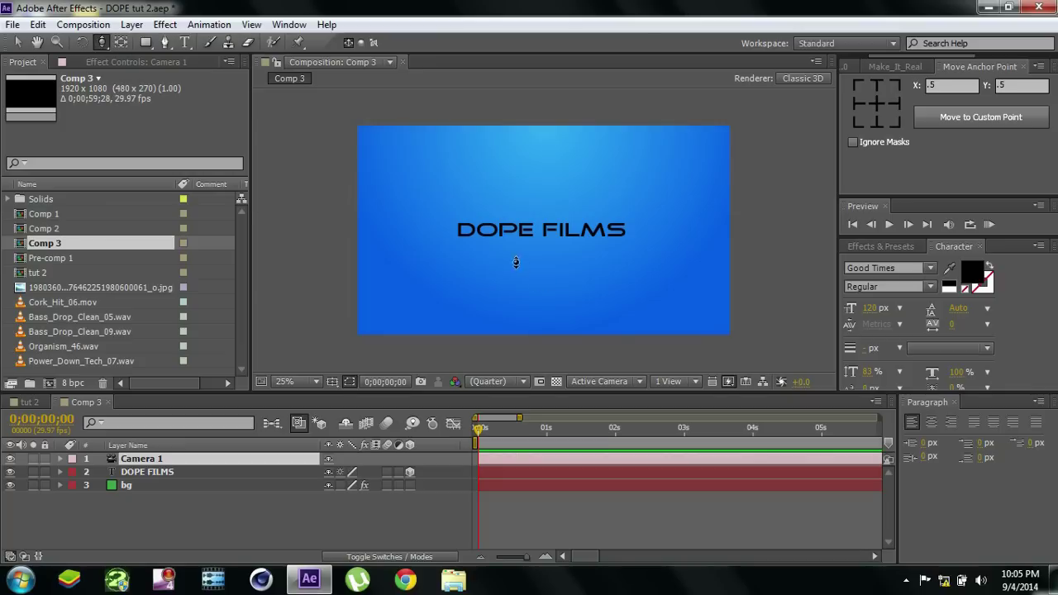
drag(547, 252, 532, 26)
drag(531, 101, 553, 217)
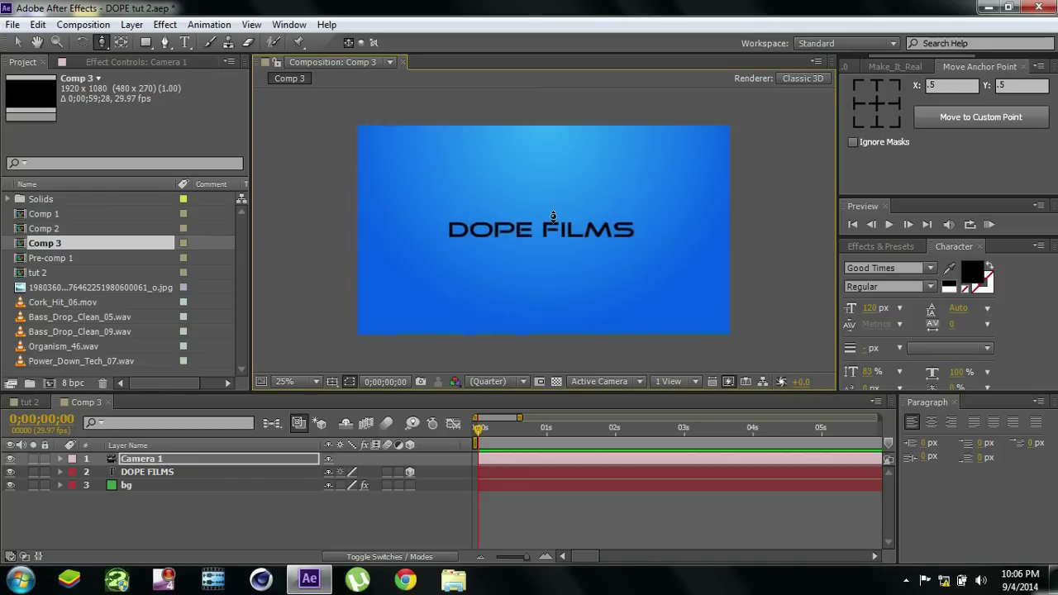
Set a Position keyframe for the camera at 0;00;01;00
click(163, 474)
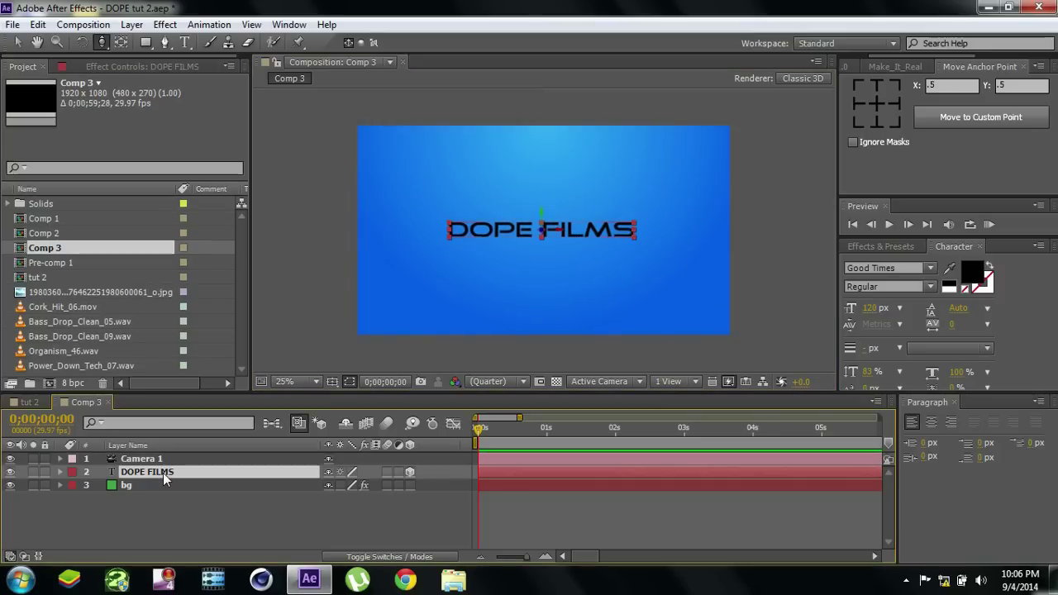
click(529, 463)
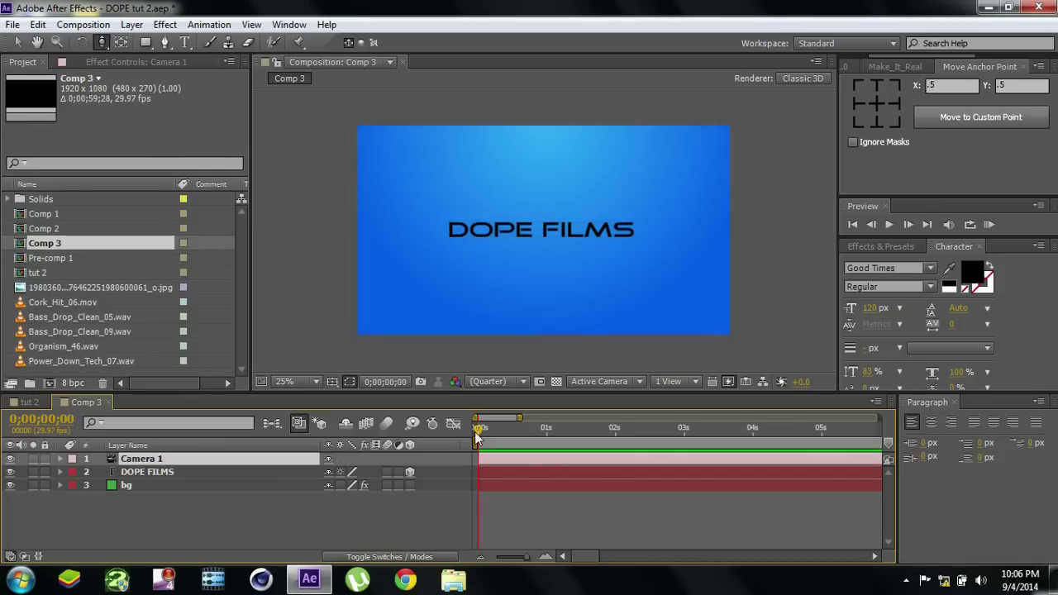
key(p)
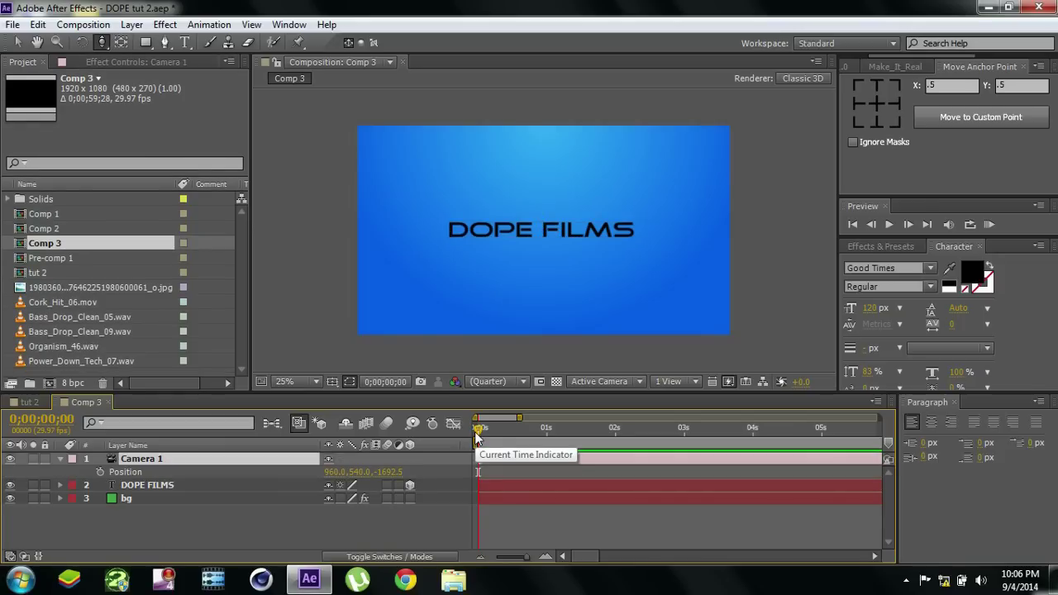
drag(479, 427, 545, 427)
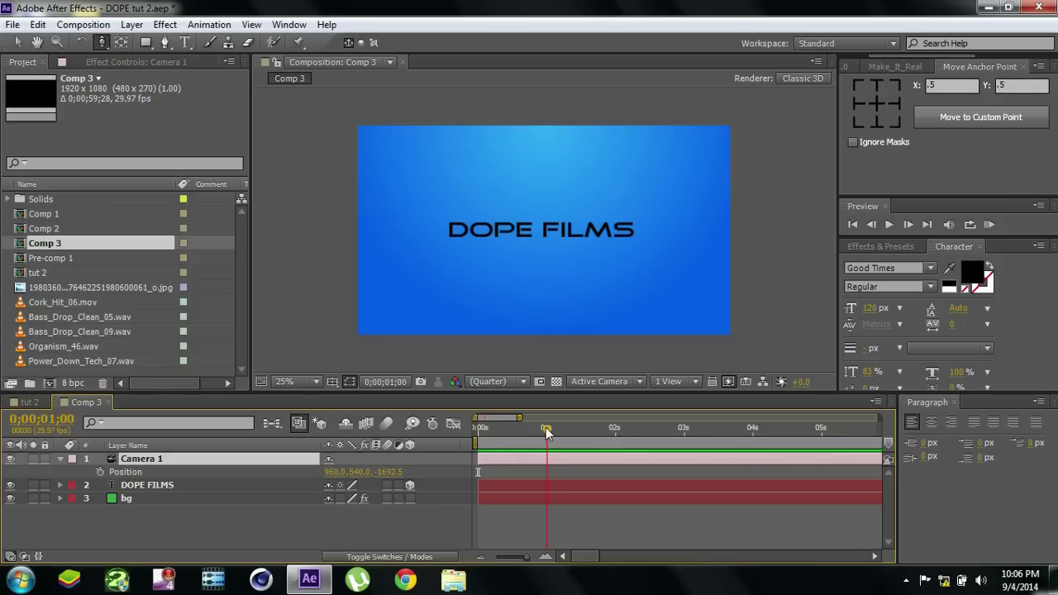
click(100, 471)
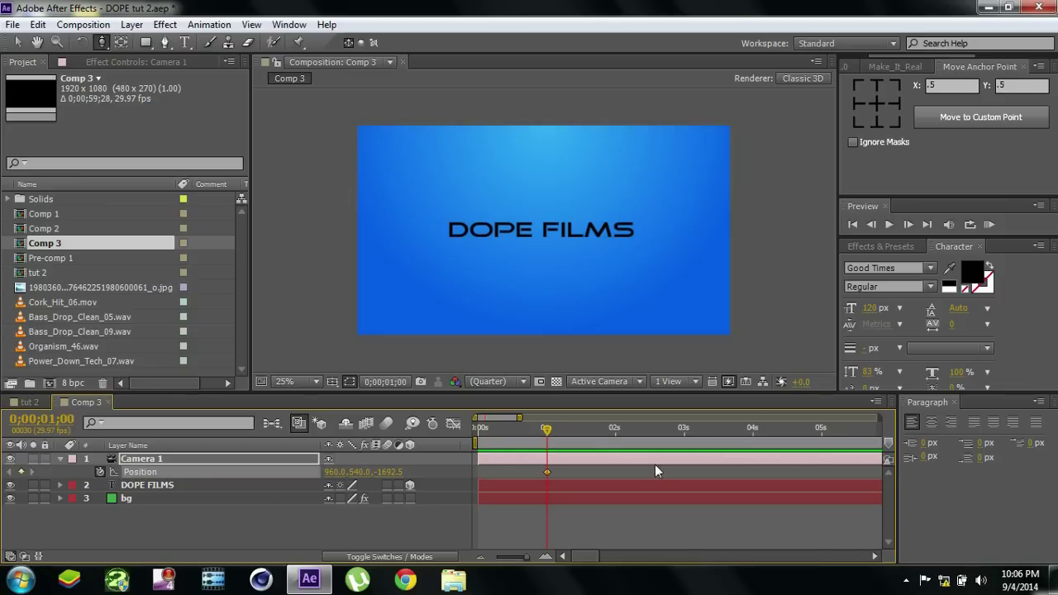
At 0;00;00;06, track the camera forward past the text to about 403.8 in Z, and scrub to 0;00;01;04 to check the move
drag(547, 428, 493, 430)
drag(509, 276, 531, 66)
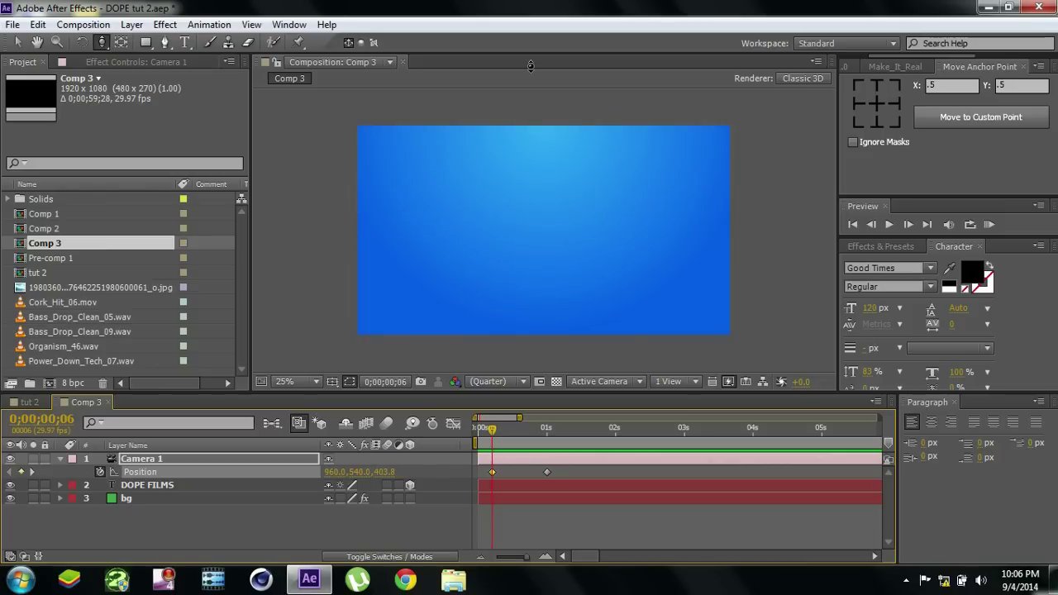
click(351, 516)
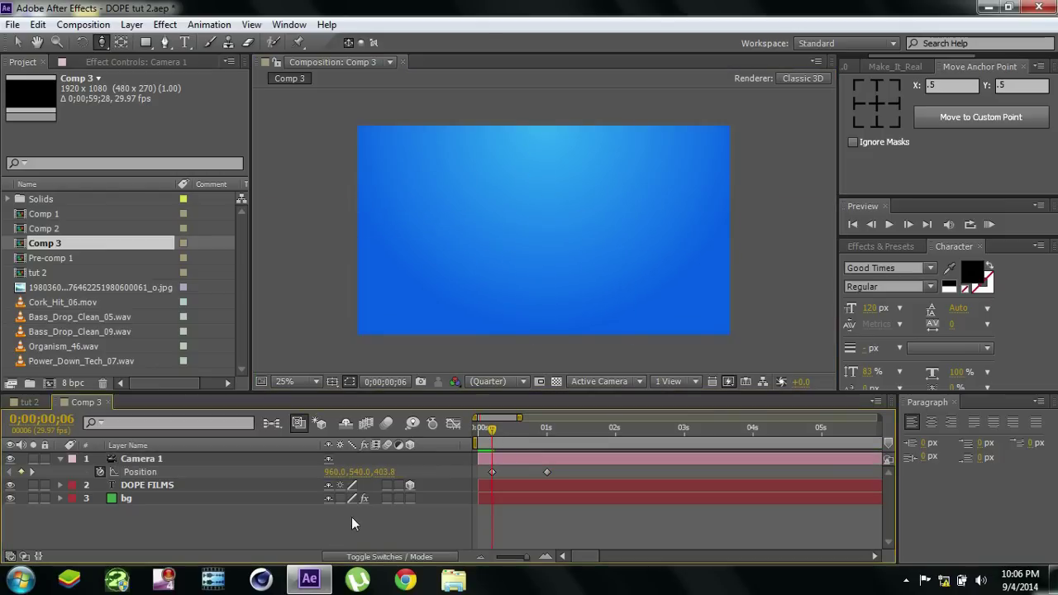
drag(492, 429, 555, 427)
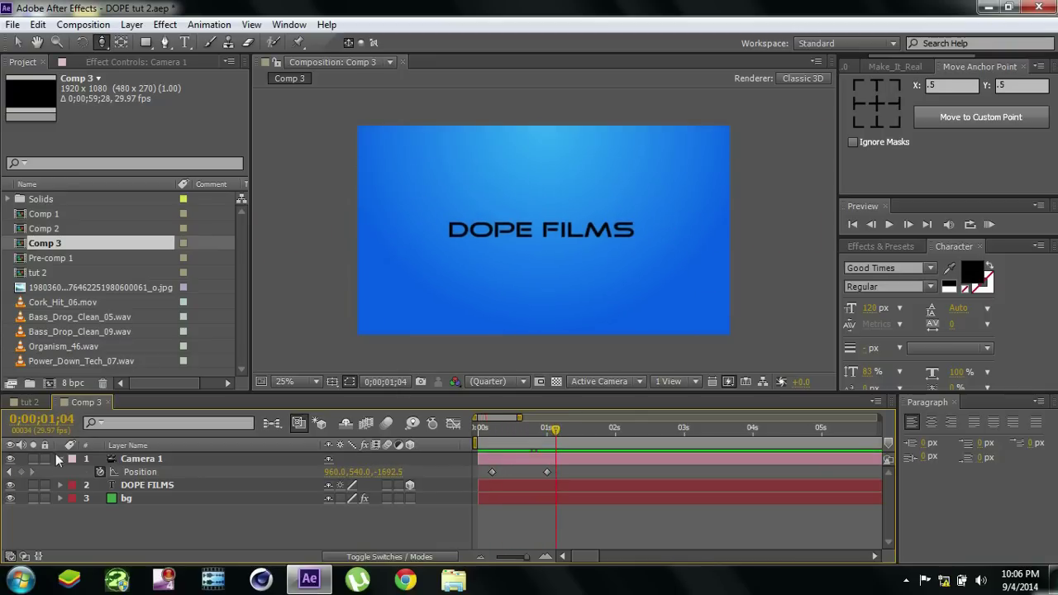
click(60, 458)
click(18, 42)
Create a new white solid layer at the full 1920 x 1080 composition size
right_click(172, 517)
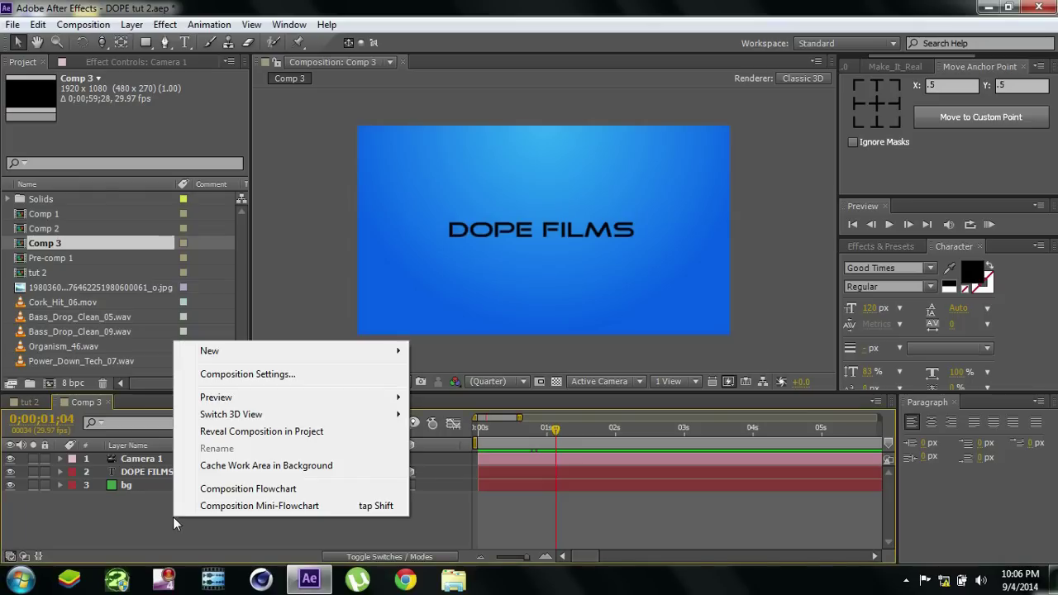
mouse_move(342, 354)
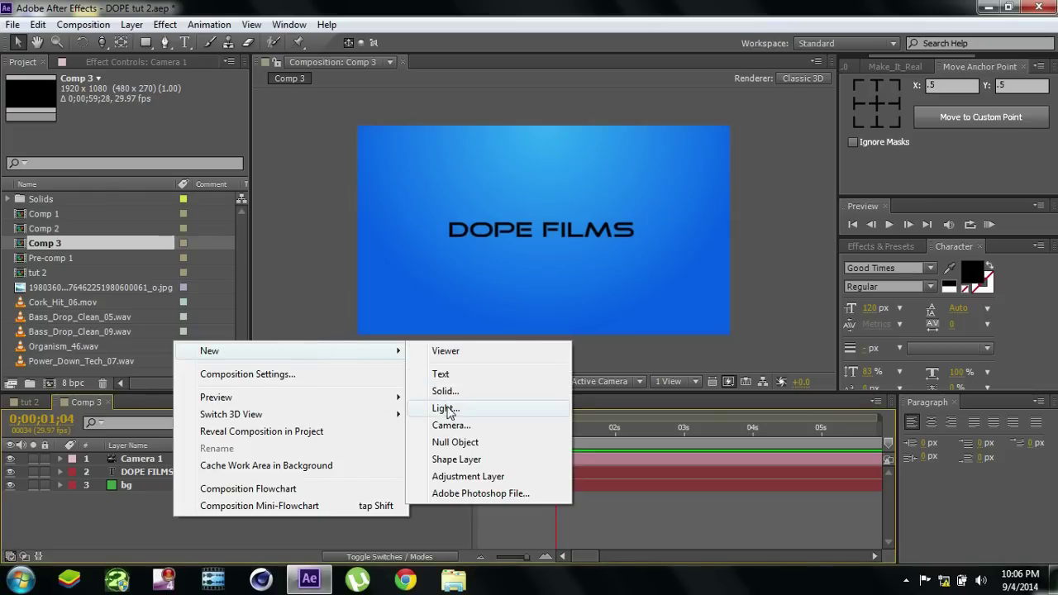
click(449, 394)
click(843, 408)
drag(655, 398, 599, 329)
click(944, 333)
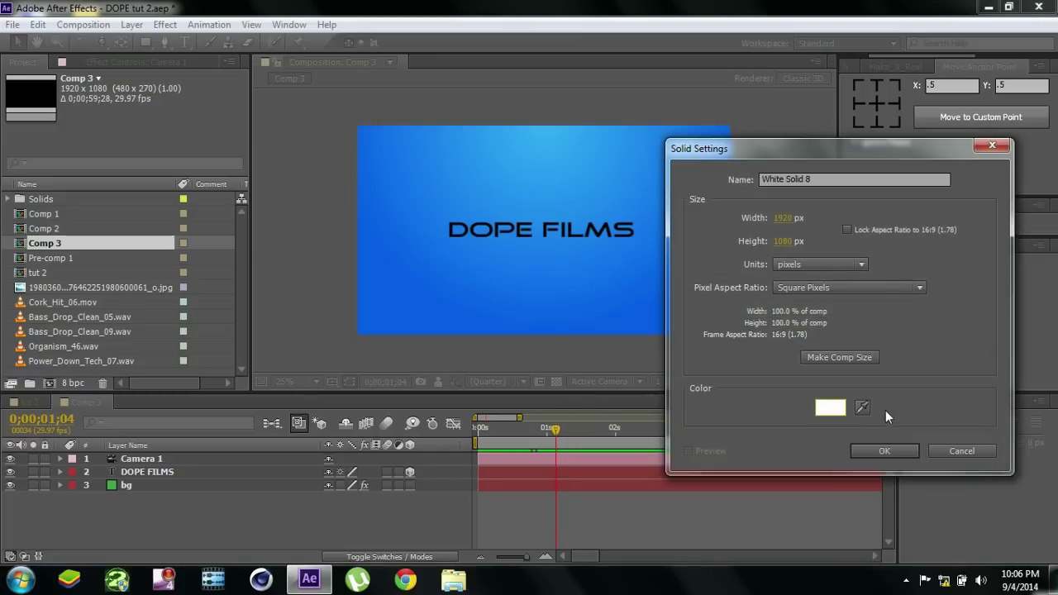
click(871, 445)
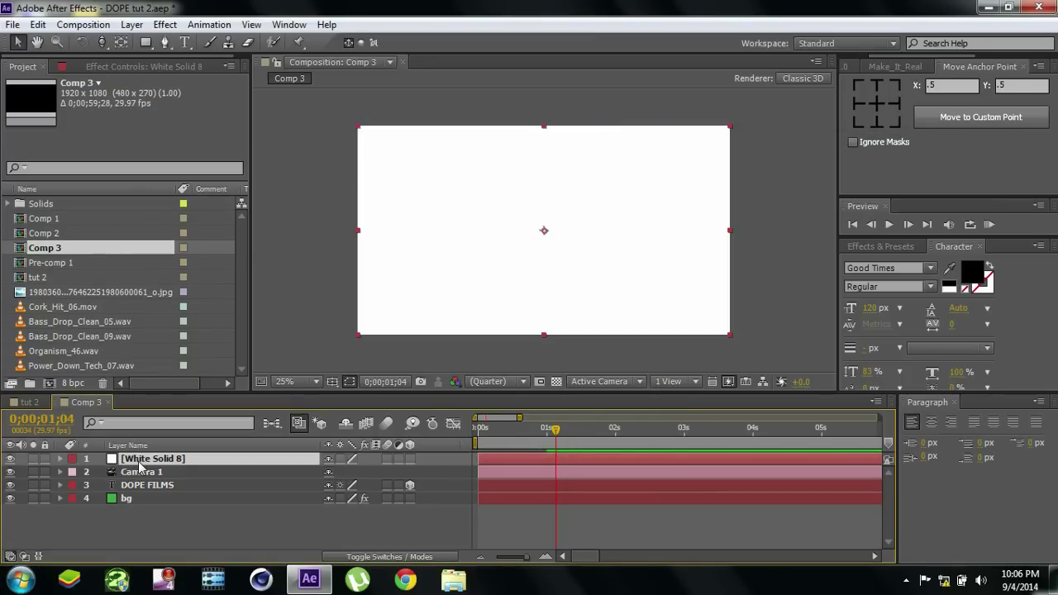
Rename the new white solid layer as grid
key(Return)
text(gri)
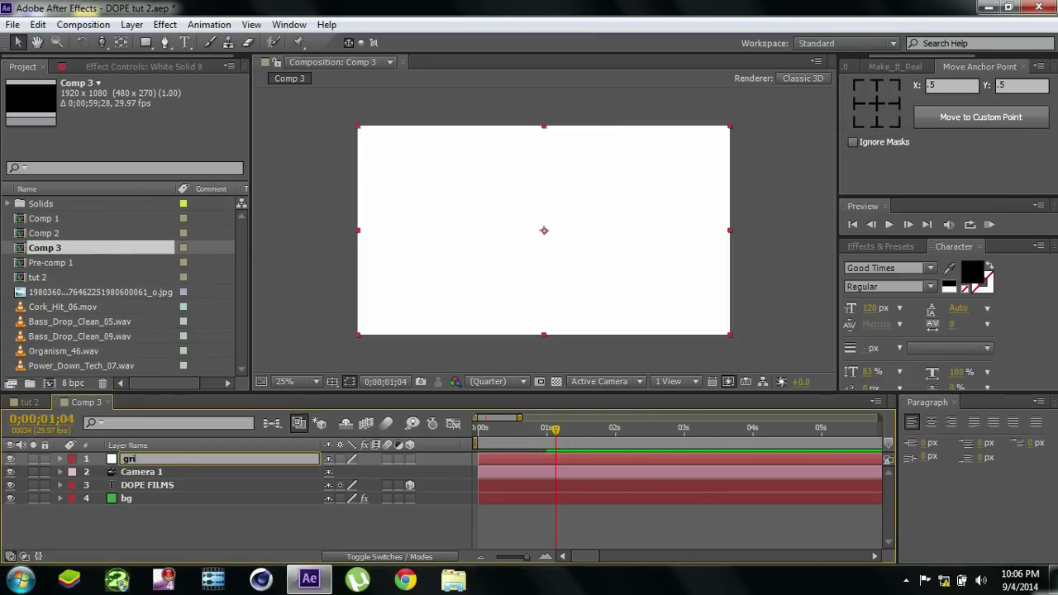
text(d)
key(Return)
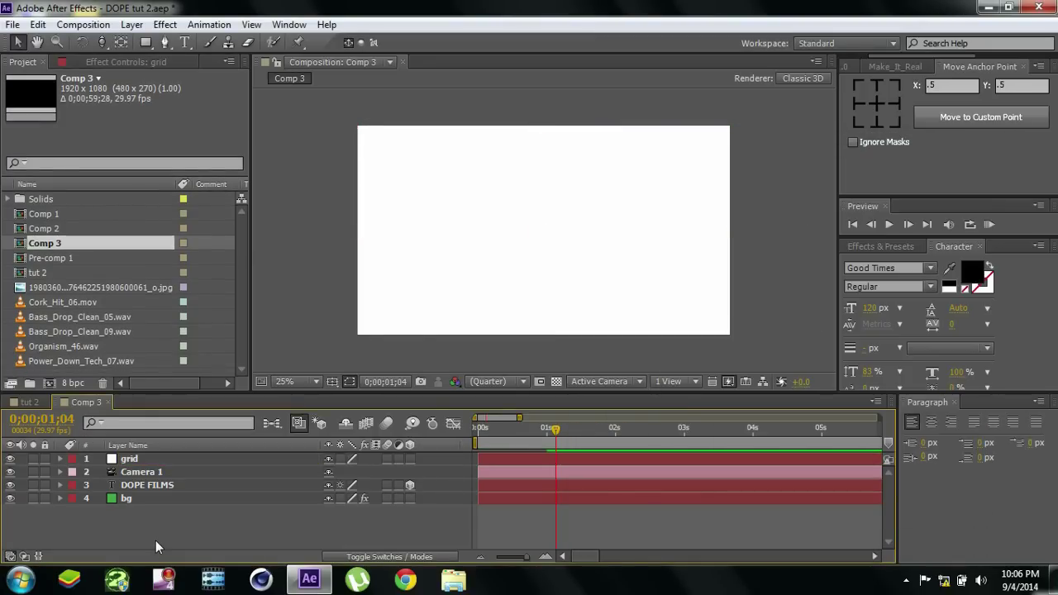
Select the grid layer and search the effects and presets for grid
click(141, 472)
click(147, 459)
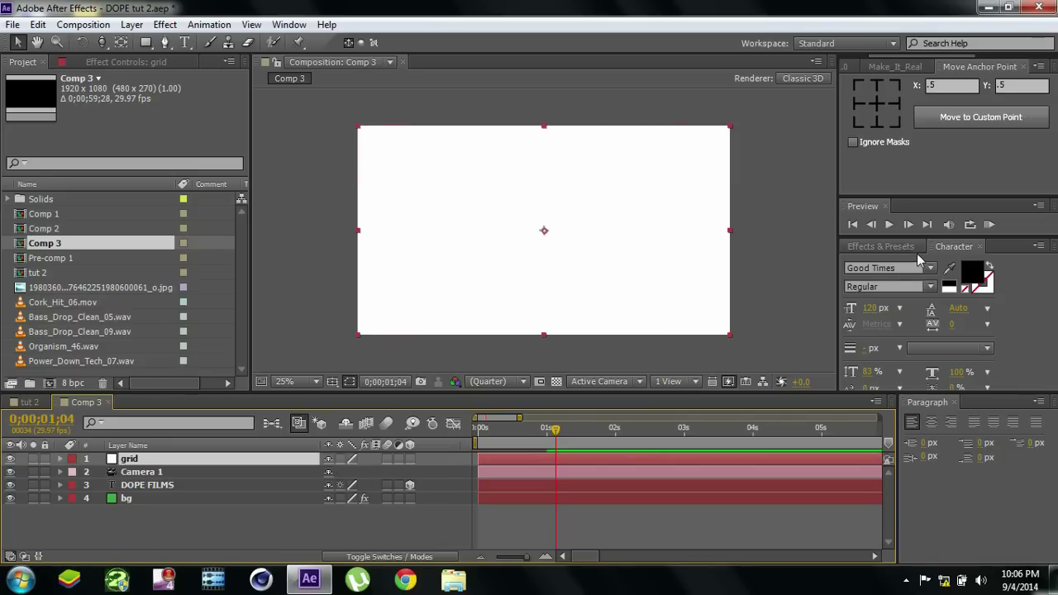
click(917, 250)
click(856, 265)
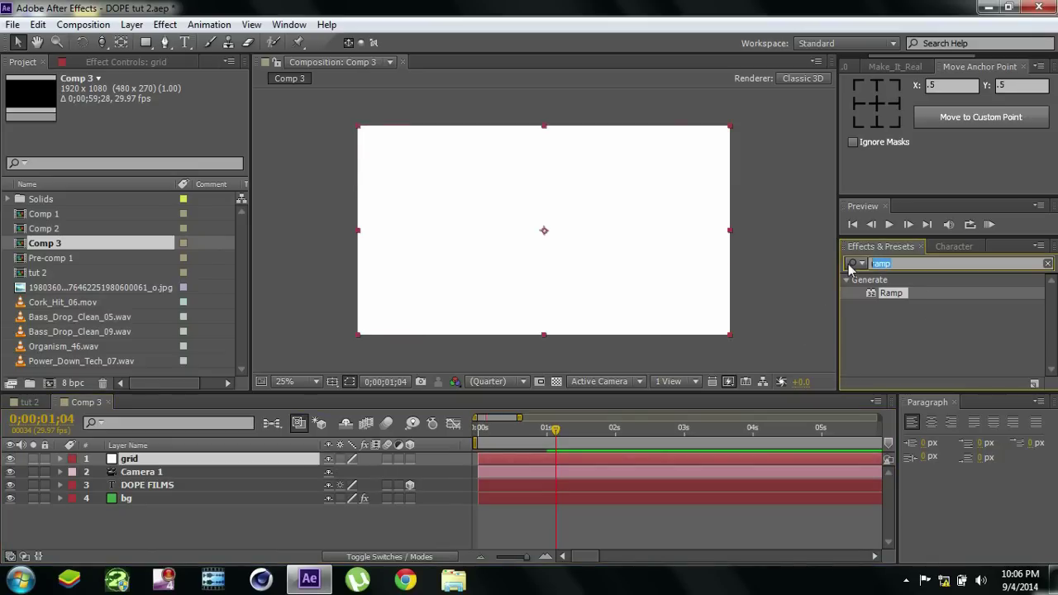
text(grid)
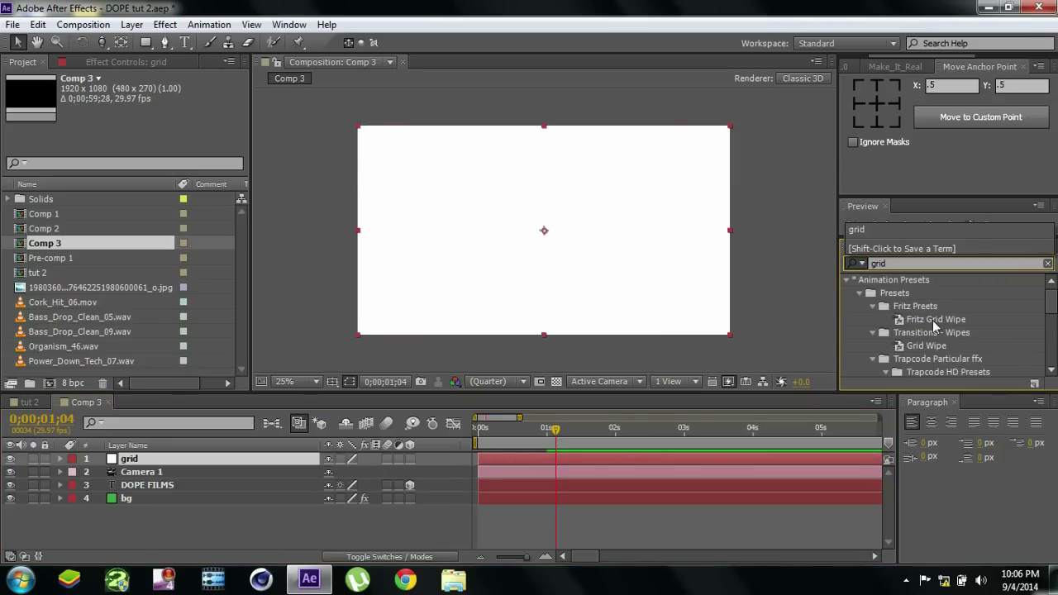
Try the Generate category's Grid effect on the grid layer and undo it
scroll(938, 327, down, 4)
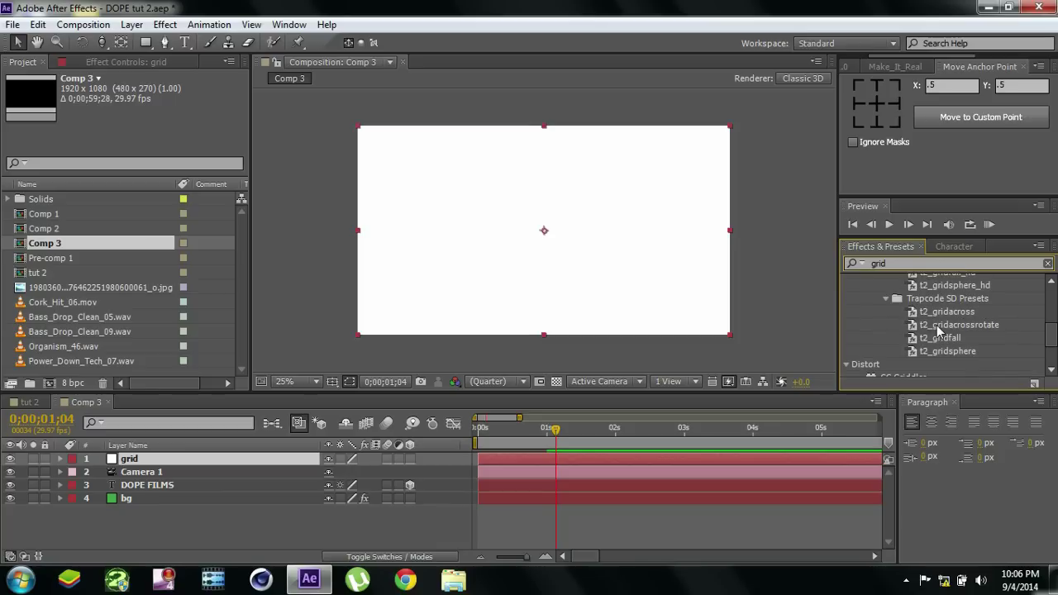
scroll(938, 330, down, 2)
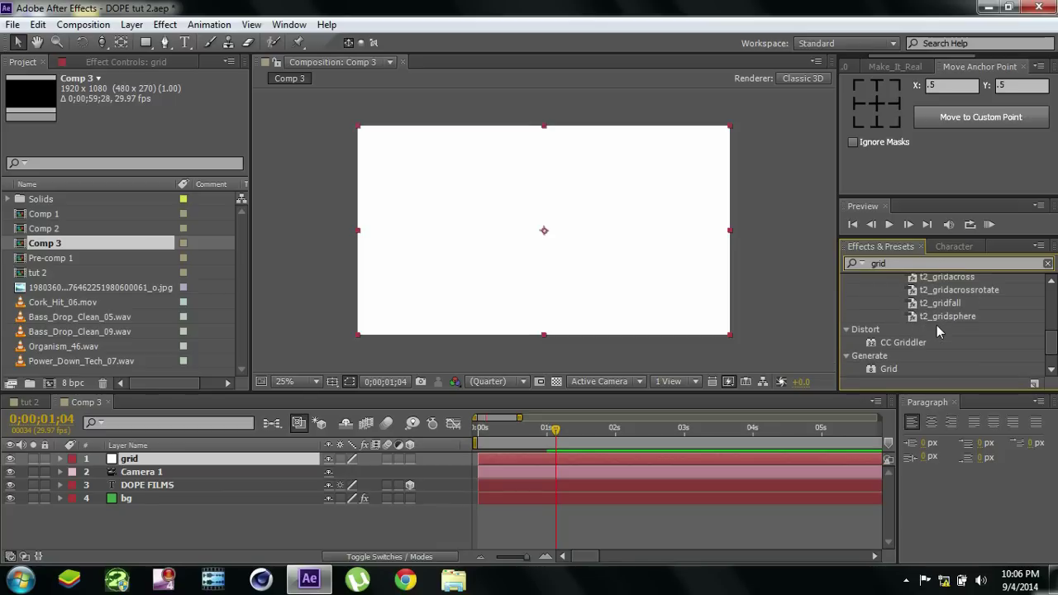
double_click(888, 369)
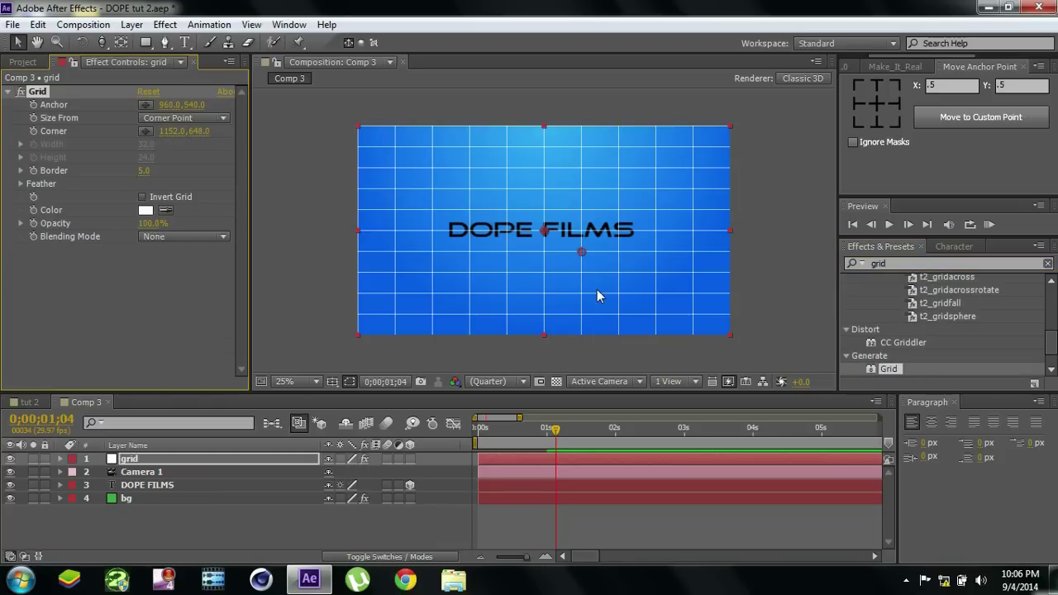
key(ctrl+z)
Apply the CC Grid Wipe transition effect to the grid layer
scroll(918, 357, down, 1)
click(907, 369)
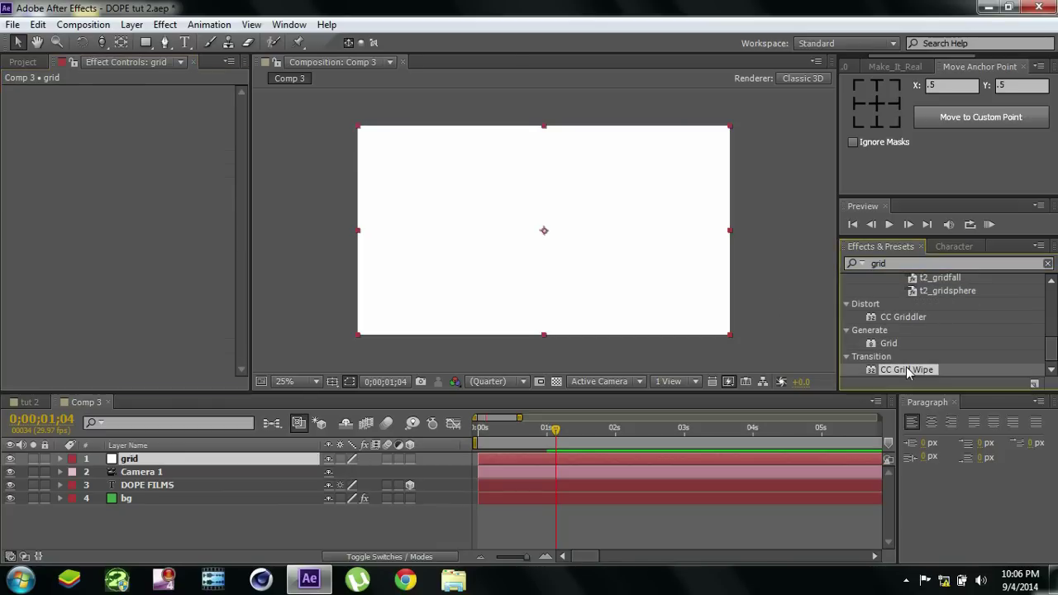
double_click(907, 369)
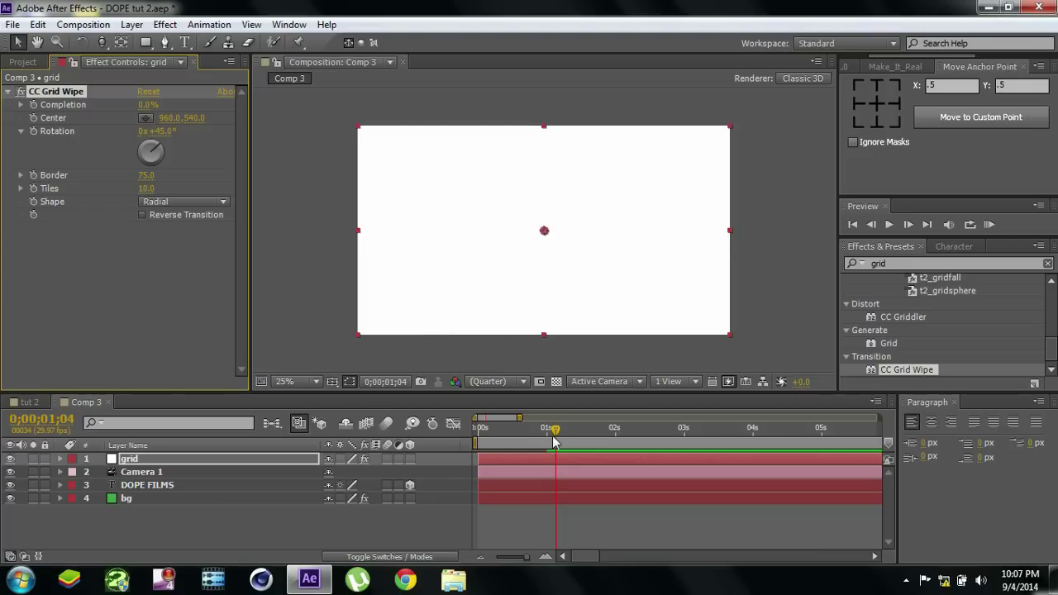
At 0;00;00;27, try out CC Grid Wipe with Border 118.9, Tiles 25 and Completion values of 52% and 27%
drag(555, 433, 540, 433)
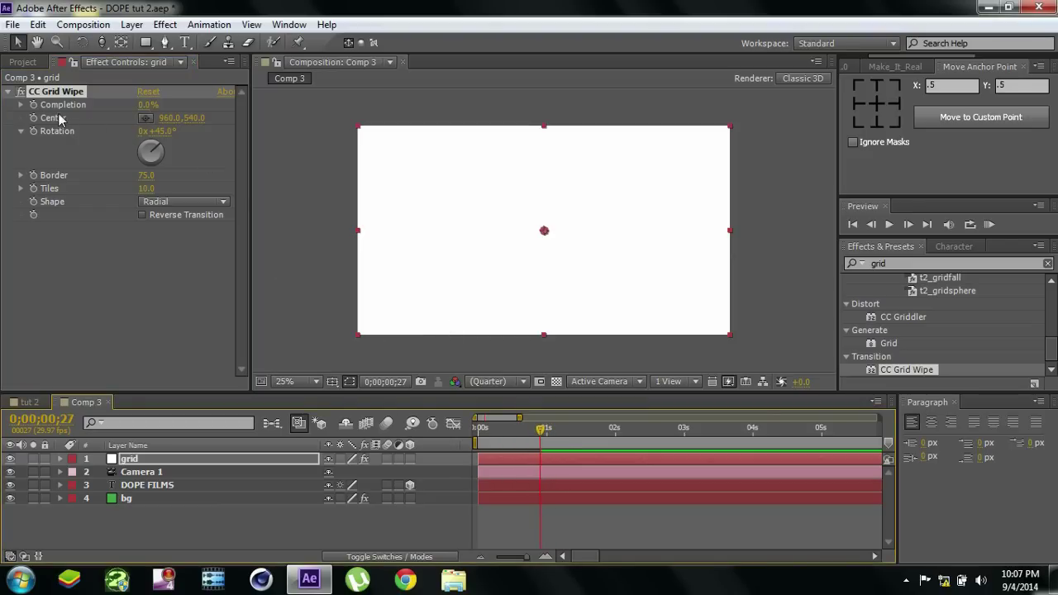
drag(147, 105, 173, 92)
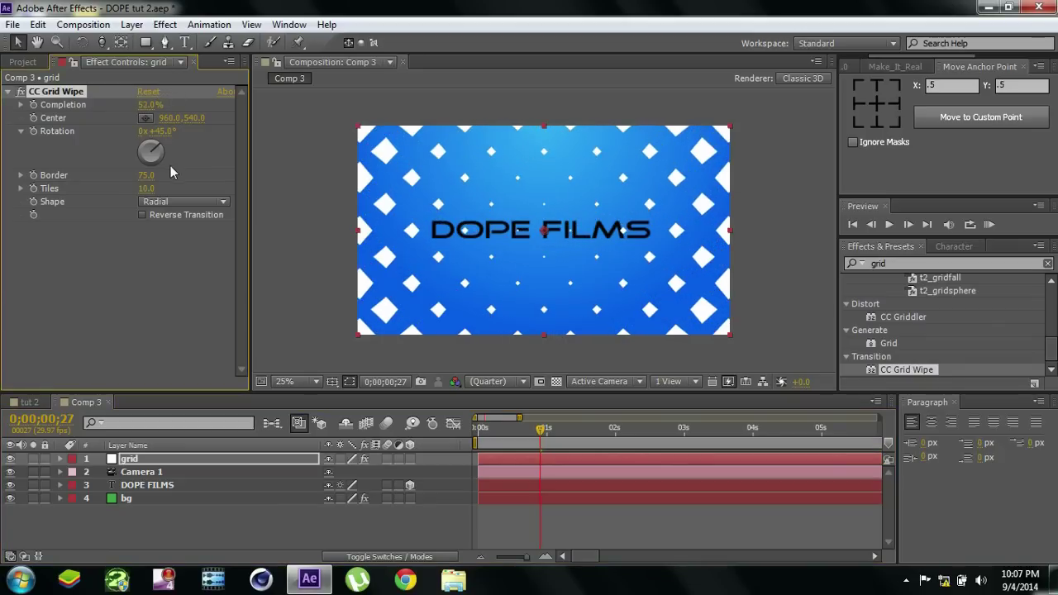
drag(151, 179, 314, 206)
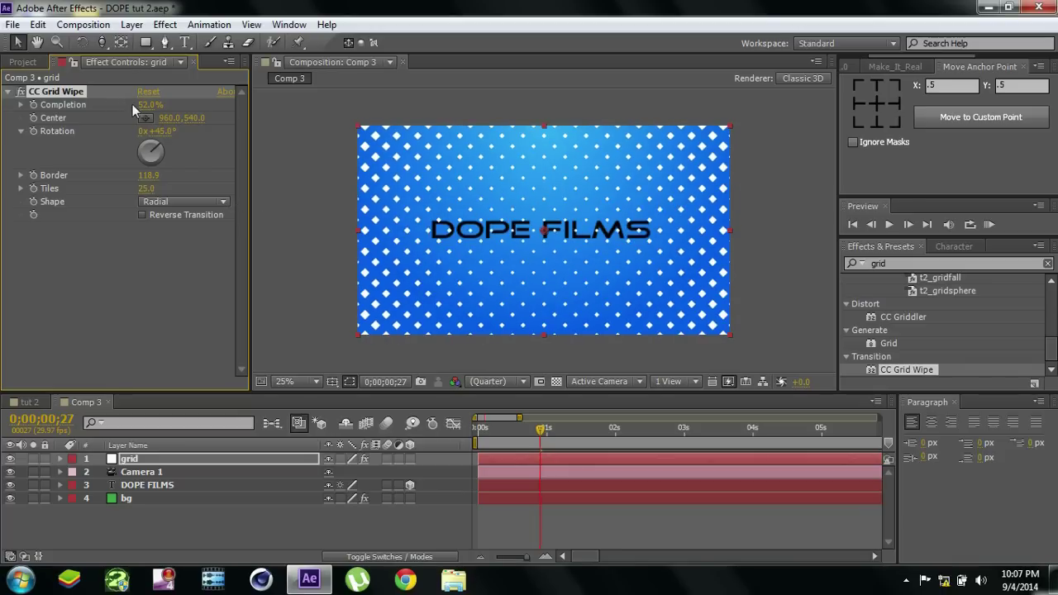
mouse_move(147, 105)
mouse_down()
mouse_move(216, 104)
mouse_move(142, 106)
mouse_move(170, 100)
mouse_move(154, 99)
mouse_up()
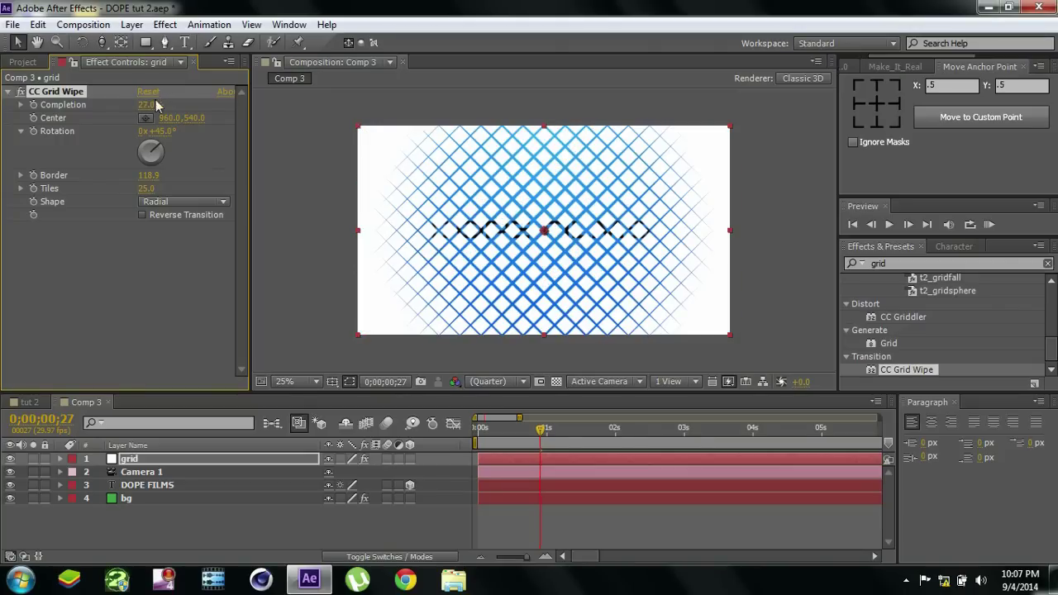
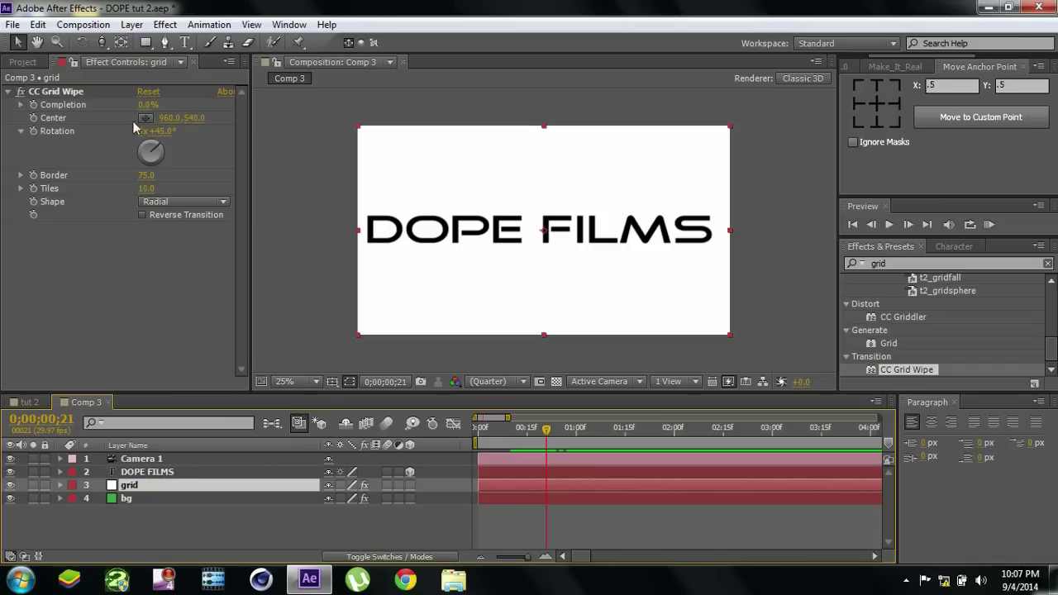
Keyframe the grid wipe's Completion from 0% at 0;00;00;21 to 100% at 0;00;00;23, and scrub back over the transition
click(34, 105)
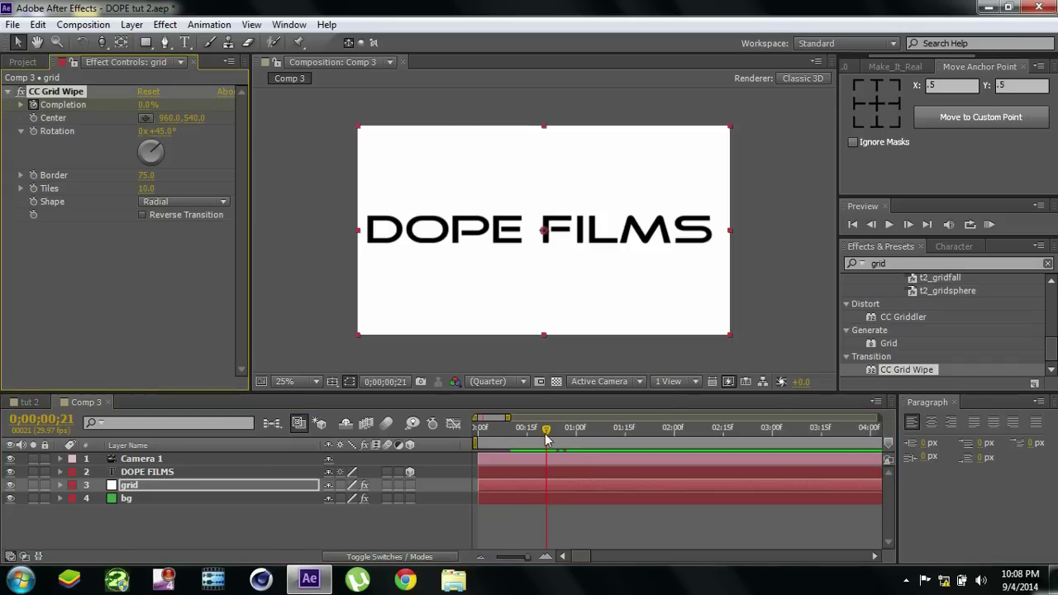
drag(546, 431, 553, 431)
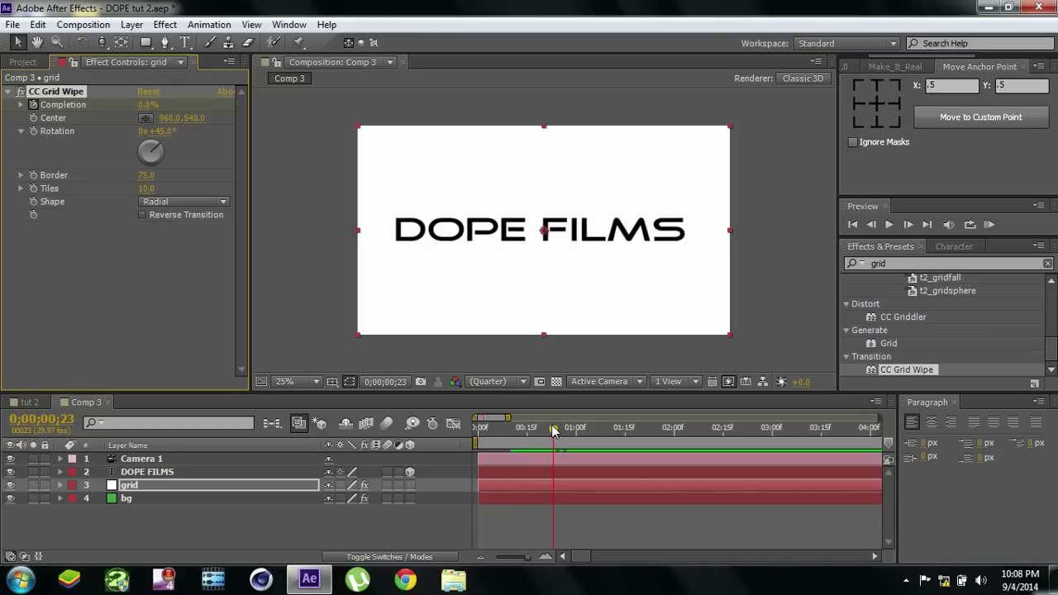
drag(146, 105, 242, 103)
drag(504, 438, 539, 435)
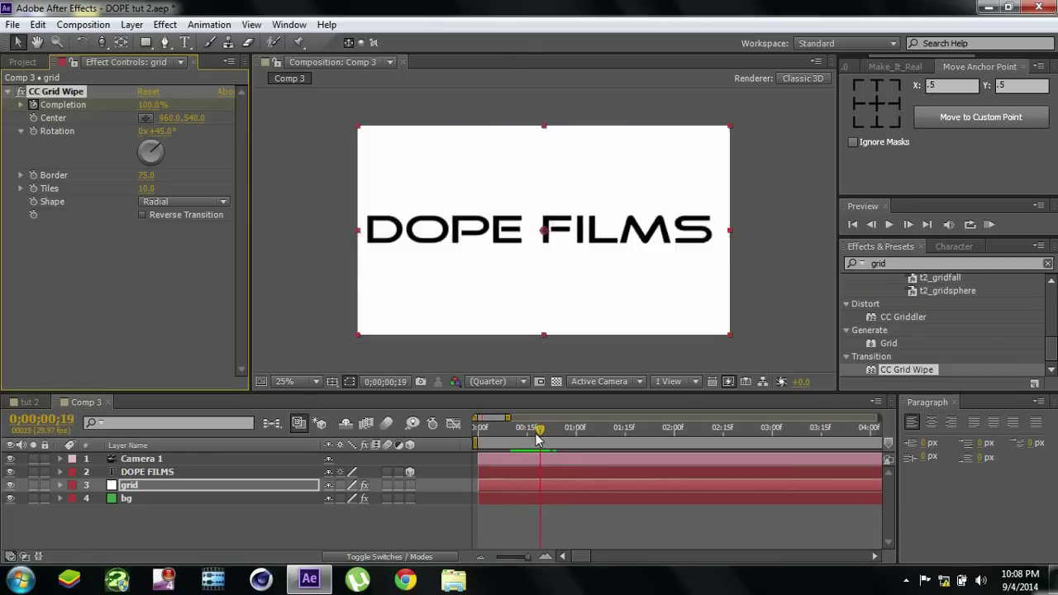
Reveal the keyframed properties of the grid and Camera 1 layers and enlarge the timeline area
click(172, 468)
shift+click(152, 484)
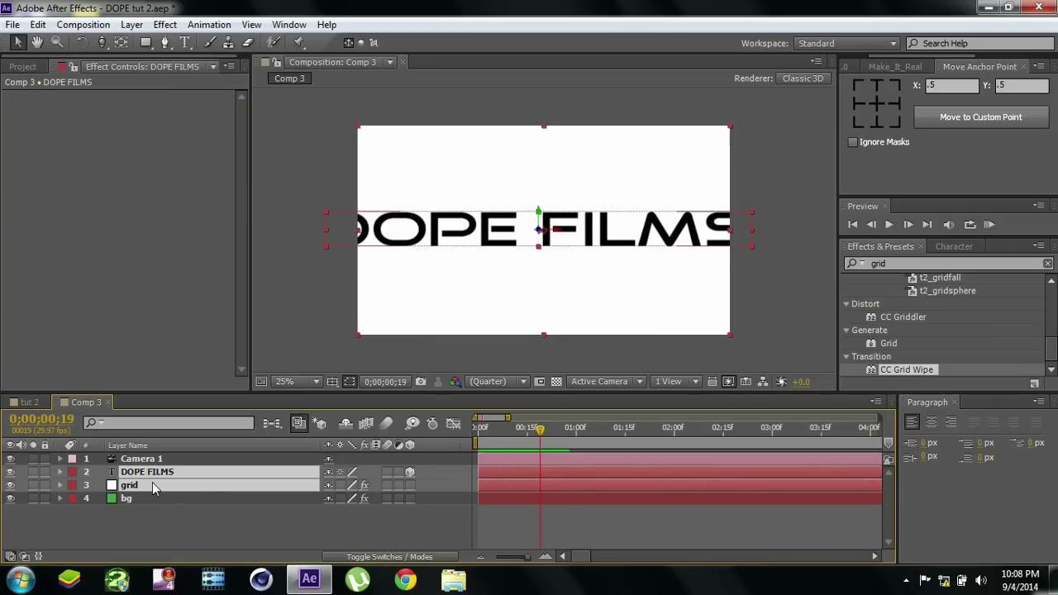
key(u)
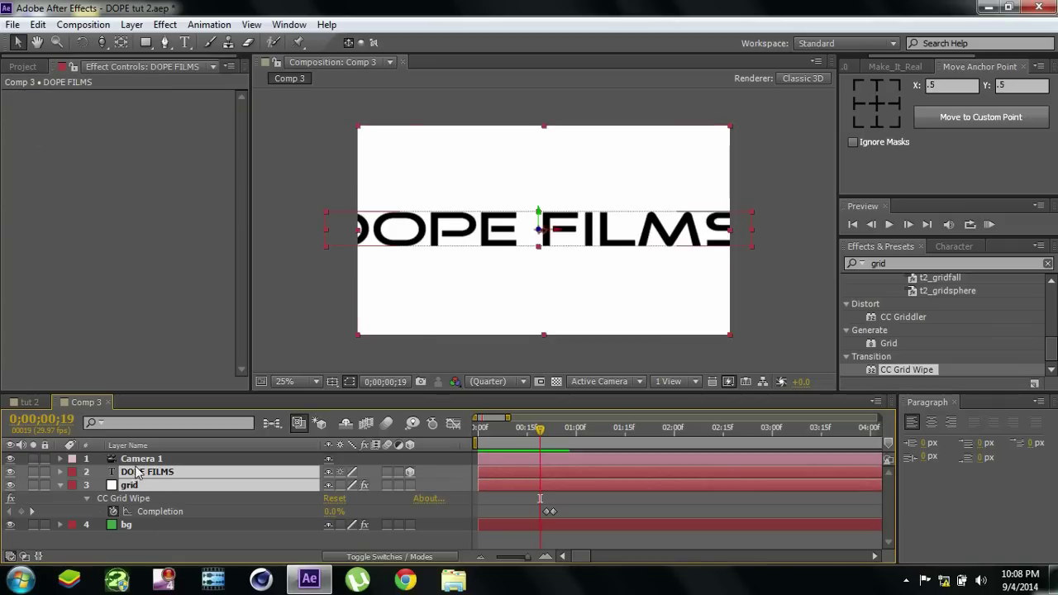
click(141, 461)
key(u)
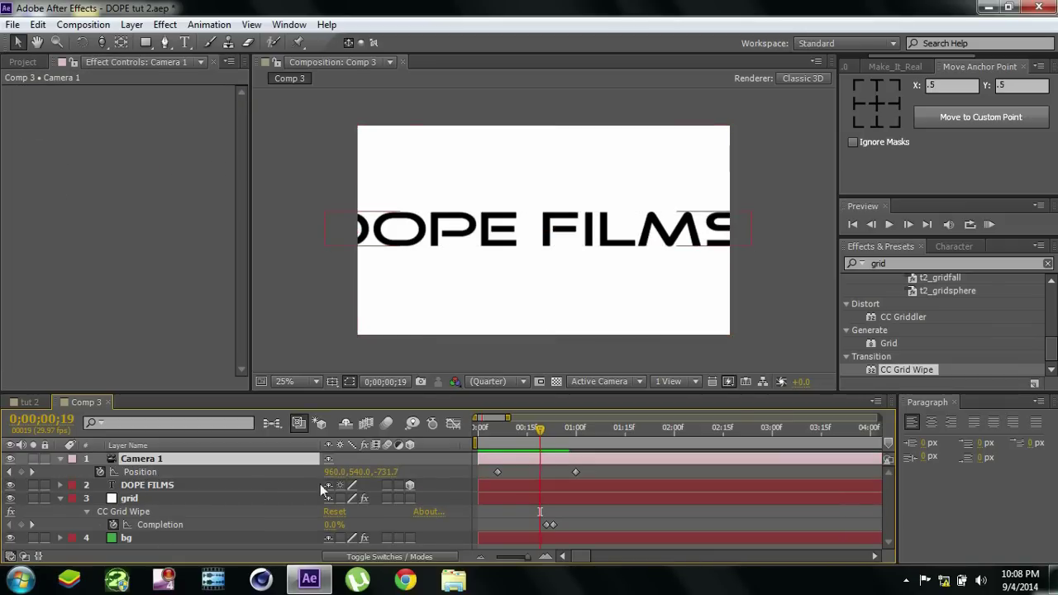
drag(237, 390, 237, 367)
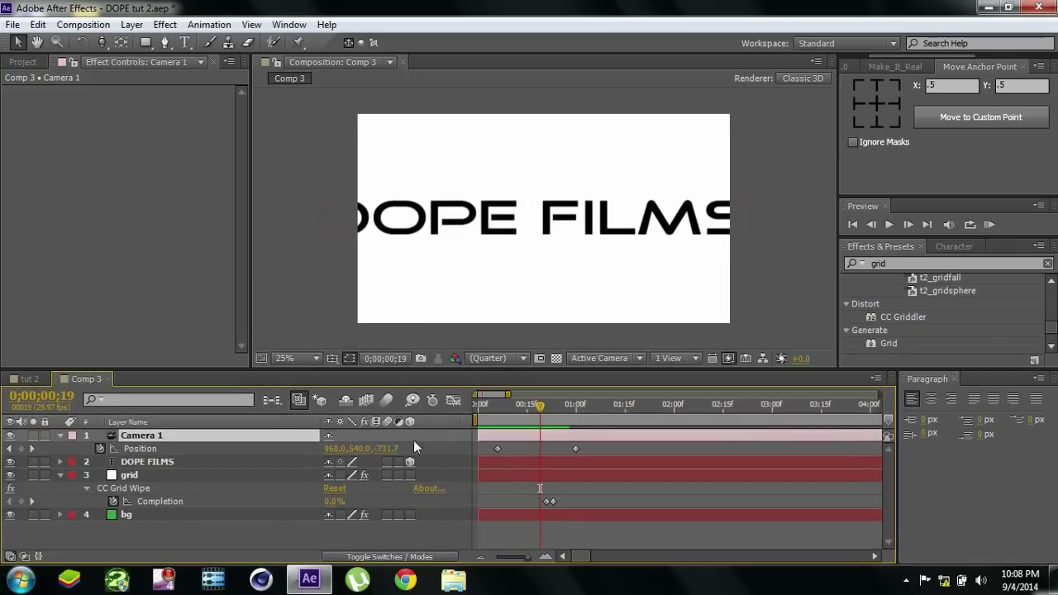
Apply Easy Ease to all camera Position and grid Completion keyframes, and scrub to 0;00;00;22 to check the motion
drag(485, 442, 597, 502)
click(498, 450)
key(F9)
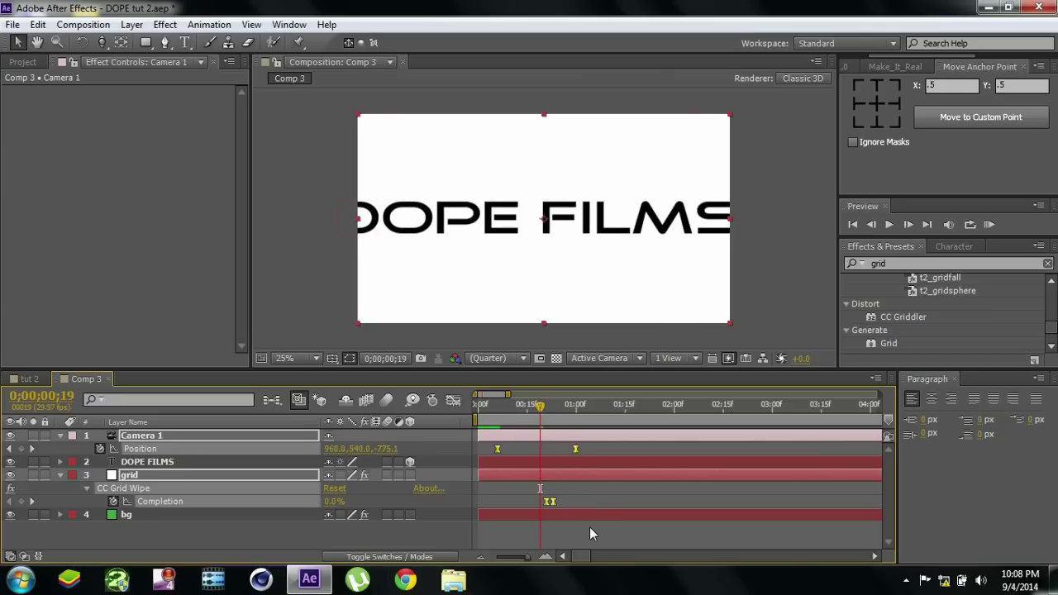
click(590, 526)
drag(497, 408, 549, 405)
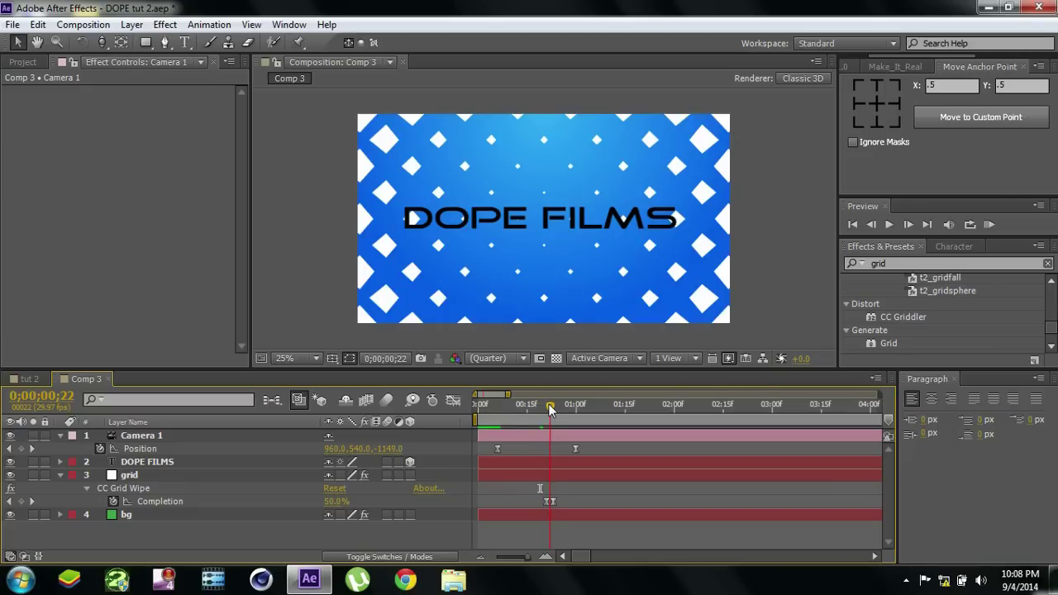
Move the first Completion keyframe of the grid wipe earlier, to about 0;00;00;14
click(509, 515)
key(equal)
drag(586, 501, 564, 502)
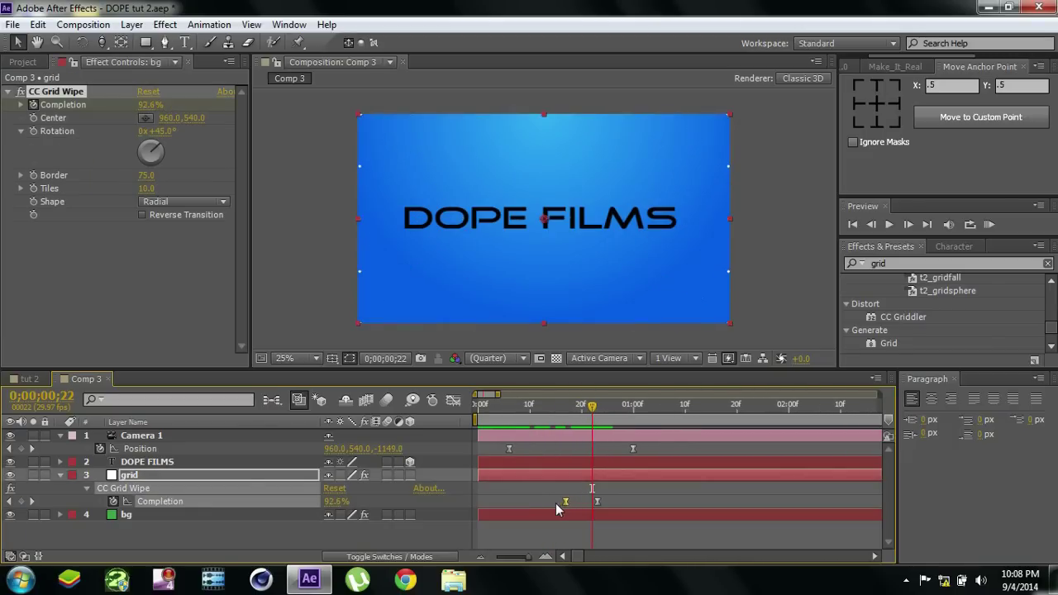
End the work area at 0;00;01;29 and play a RAM preview of the animation
drag(528, 404, 784, 405)
key(n)
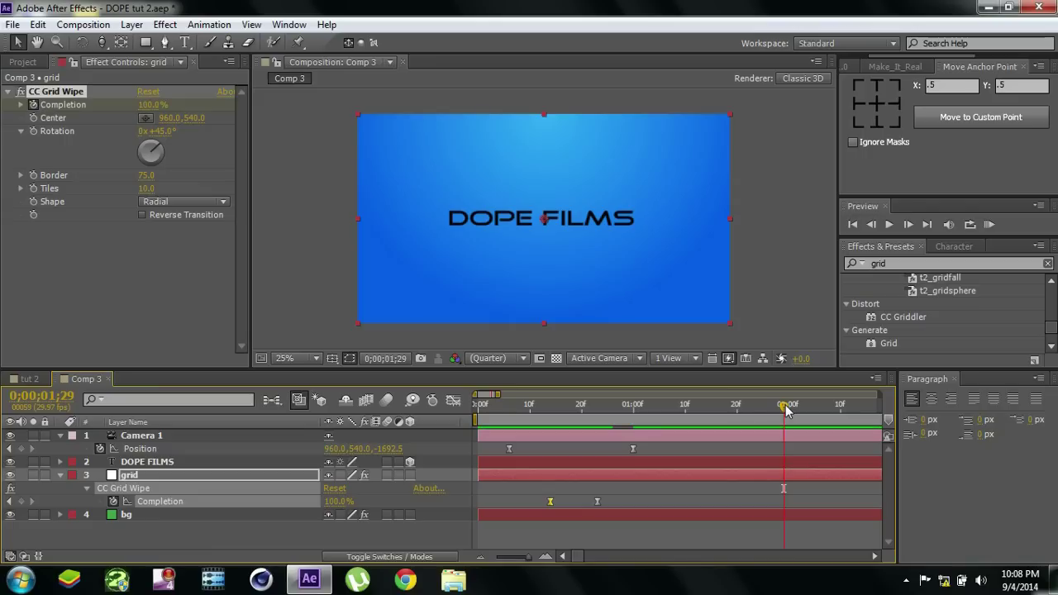
click(988, 226)
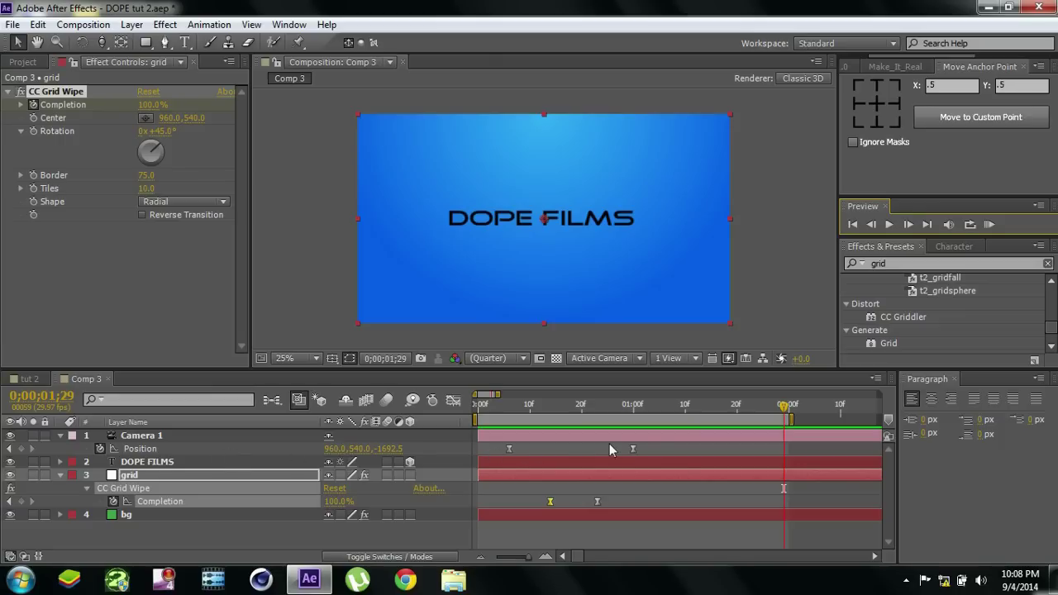
Delay the camera's last Position keyframe to about 0;00;01;11 and the grid's last Completion keyframe to about 0;00;01;09
drag(632, 447, 693, 447)
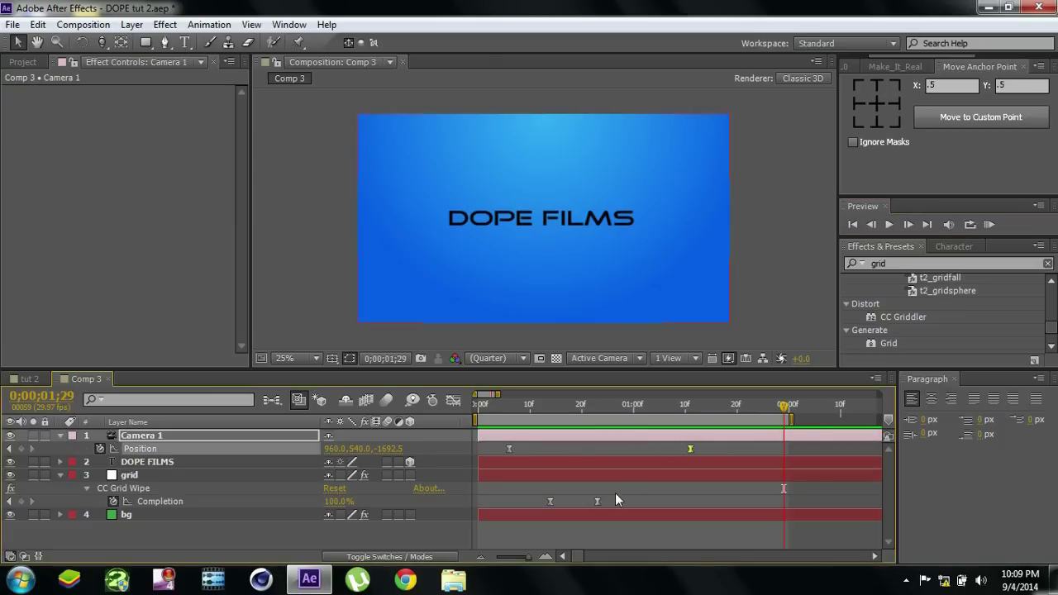
click(597, 501)
click(679, 501)
Scrub through the retimed transition, stopping at 0;00;00;20, and collapse the grid and Camera 1 layer properties
drag(542, 411, 644, 487)
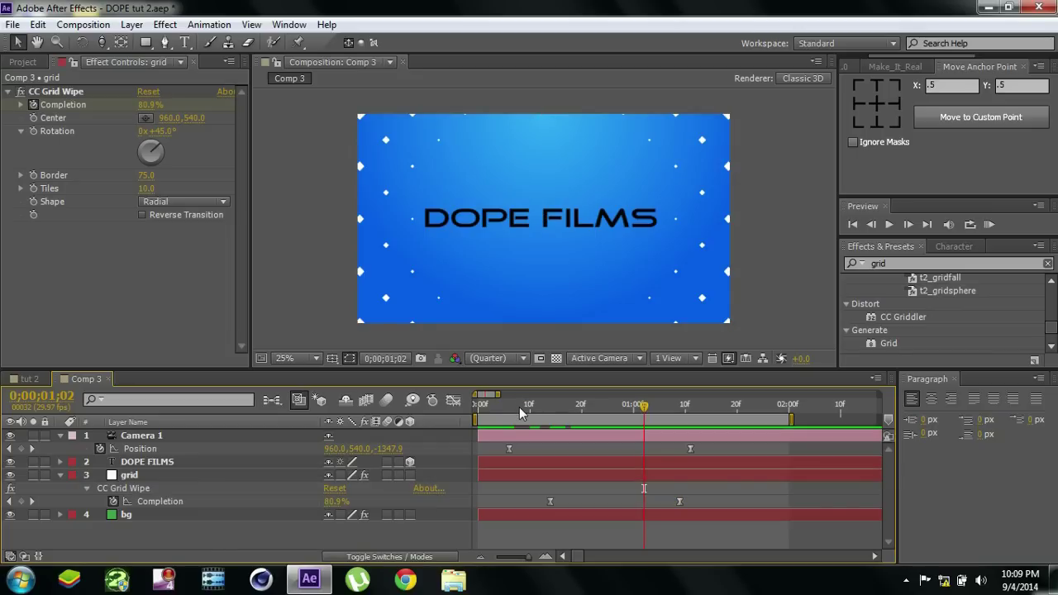
drag(522, 405, 582, 405)
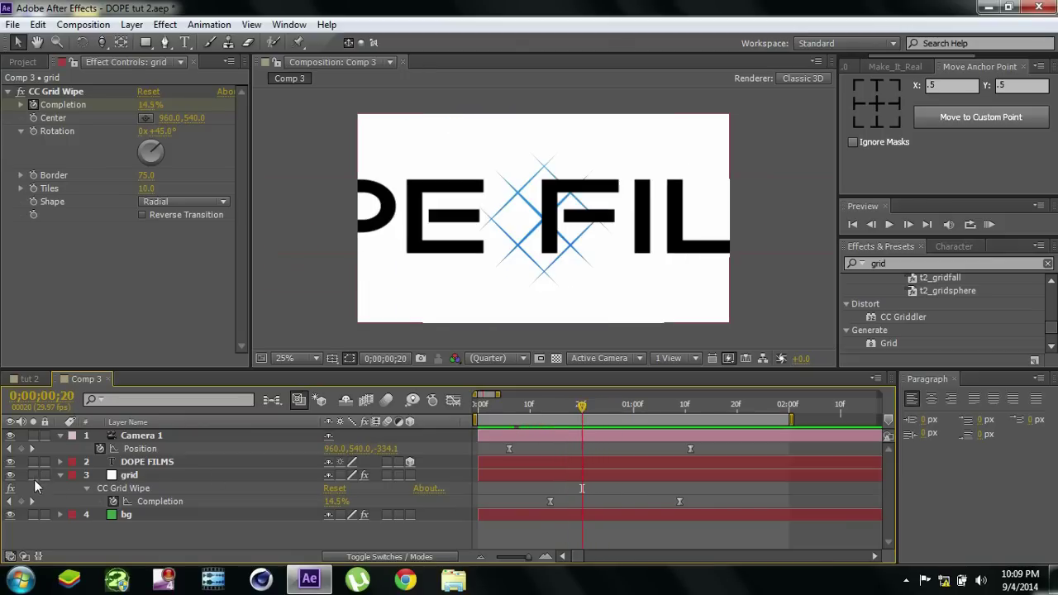
click(58, 475)
click(59, 436)
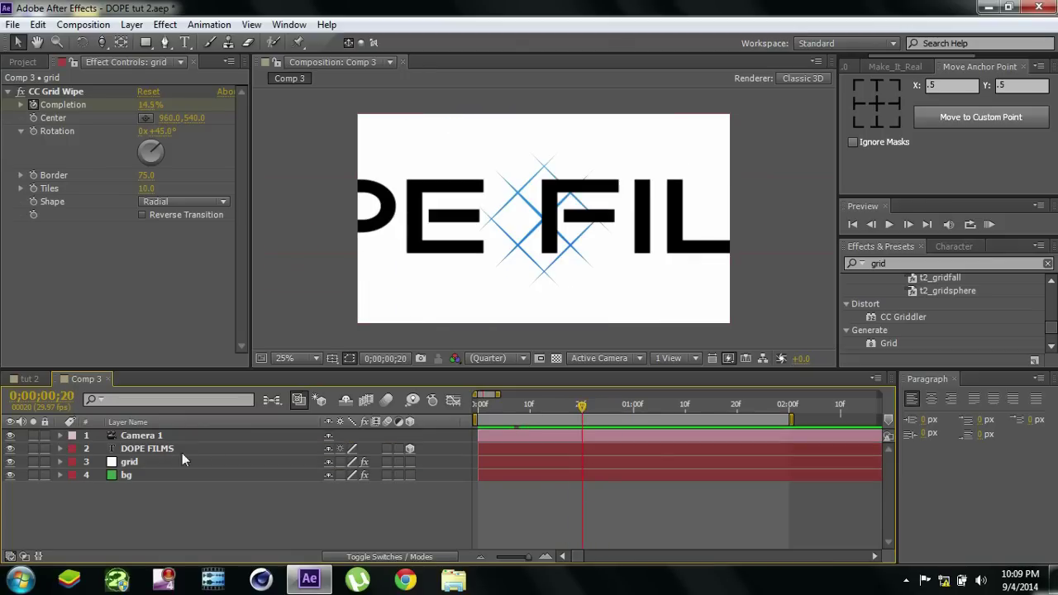
Enable motion blur for the DOPE FILMS layer and the composition, then check it by scrubbing to 0;00;01;06
click(274, 447)
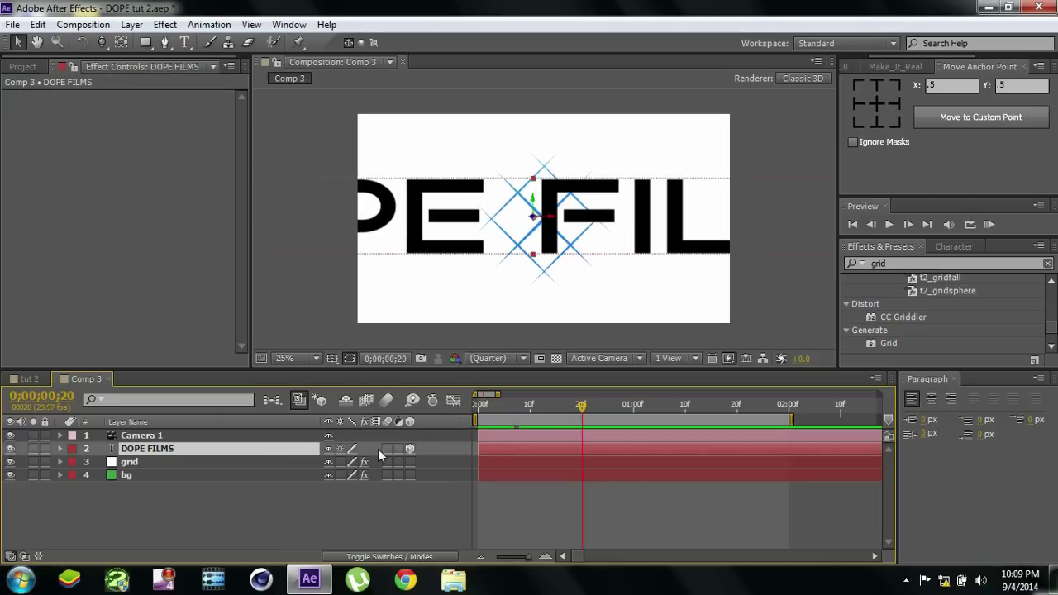
click(387, 400)
drag(585, 409, 663, 405)
click(394, 487)
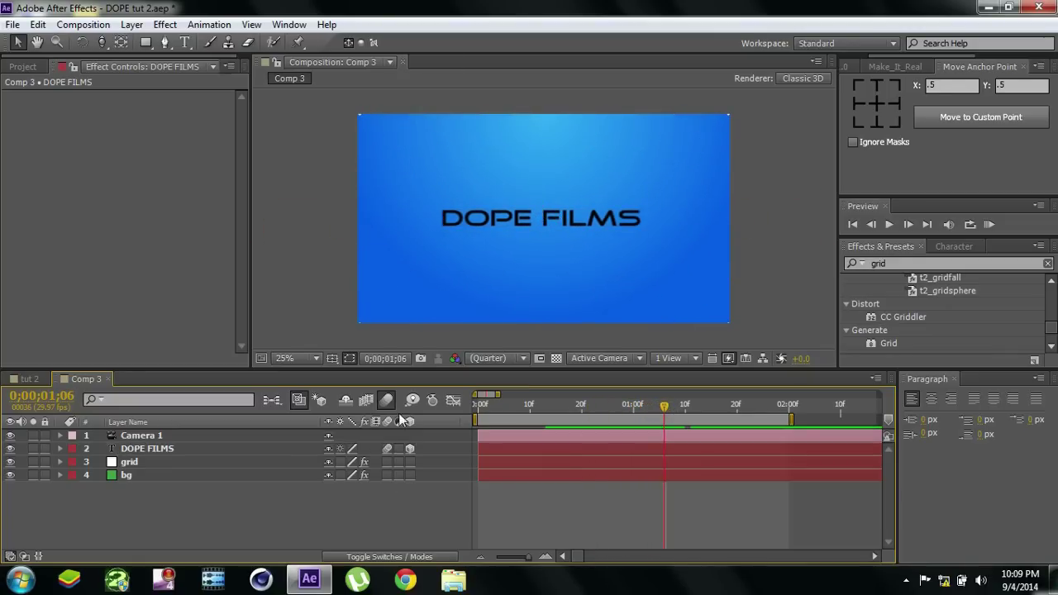
Search the effects for "bevel" and apply Bevel Alpha to the DOPE FILMS text layer
key(period)
click(931, 263)
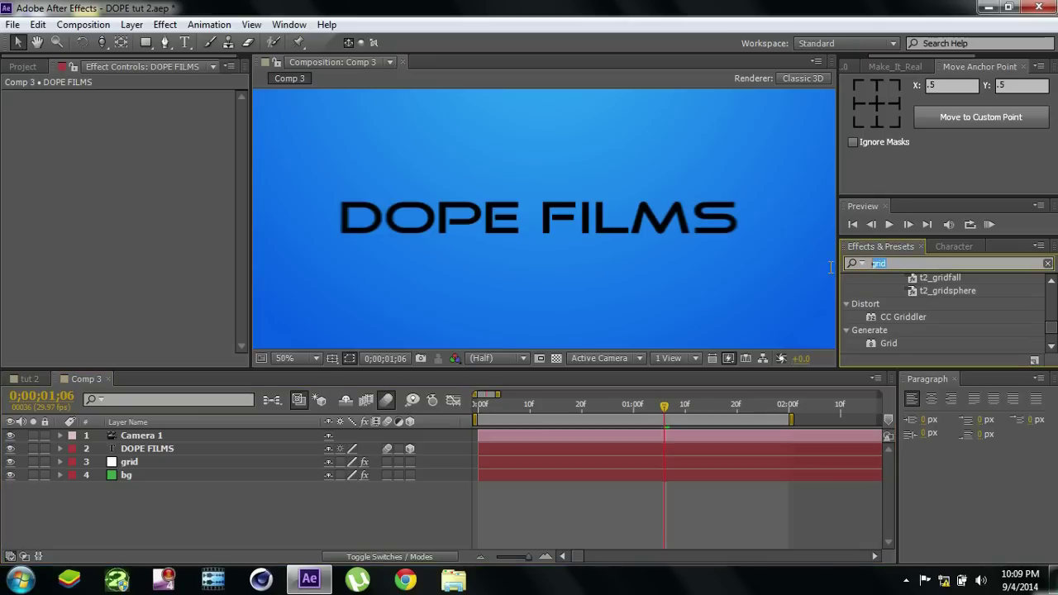
text(bevel)
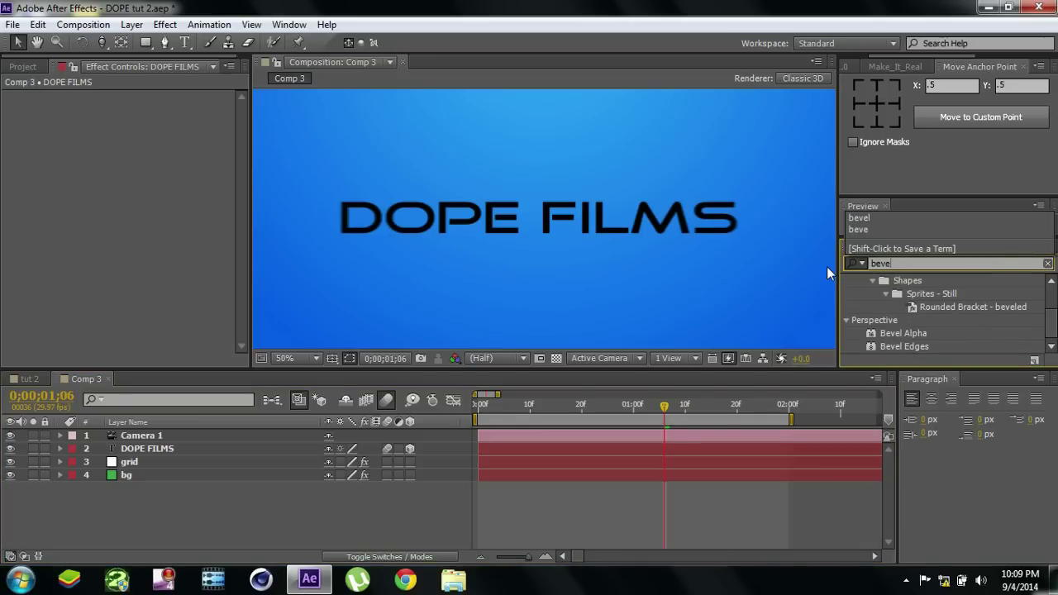
click(903, 334)
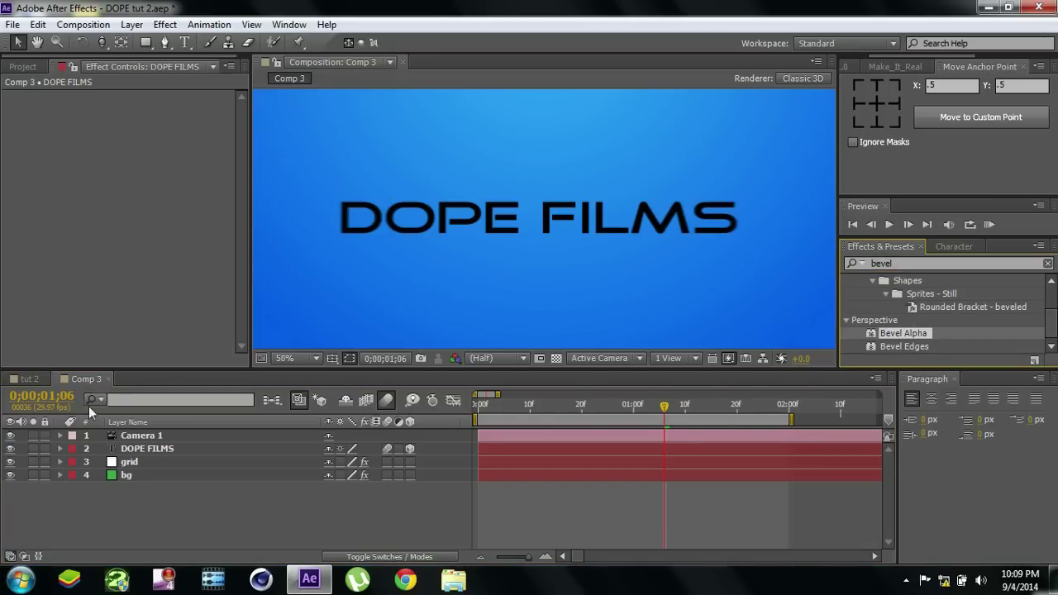
click(142, 449)
double_click(909, 333)
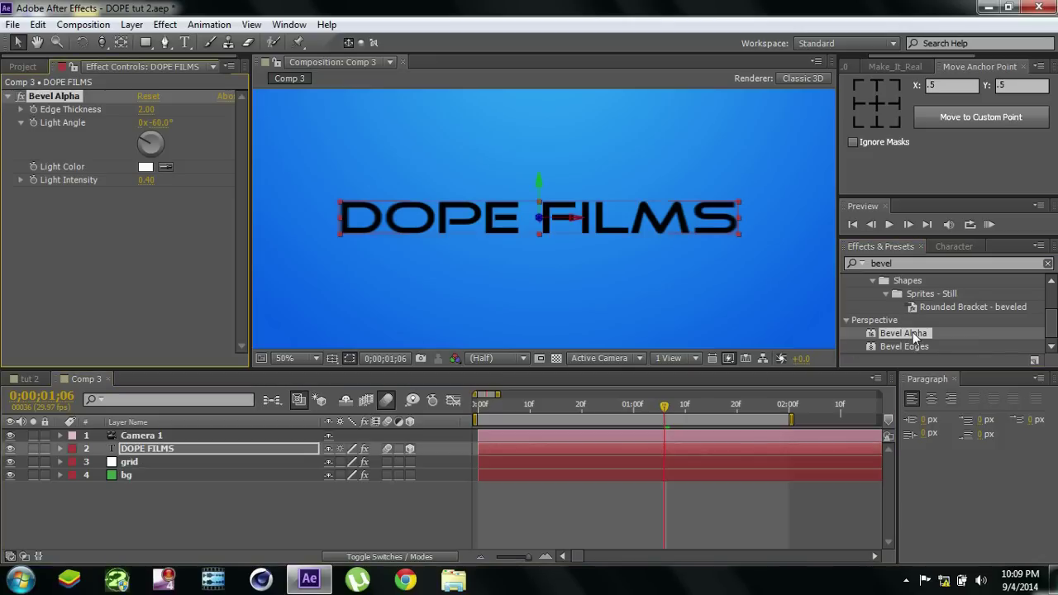
At 0;00;01;14, set the title's Bevel Alpha Edge Thickness to 3.40 and Light Intensity to 0.76
key(period)
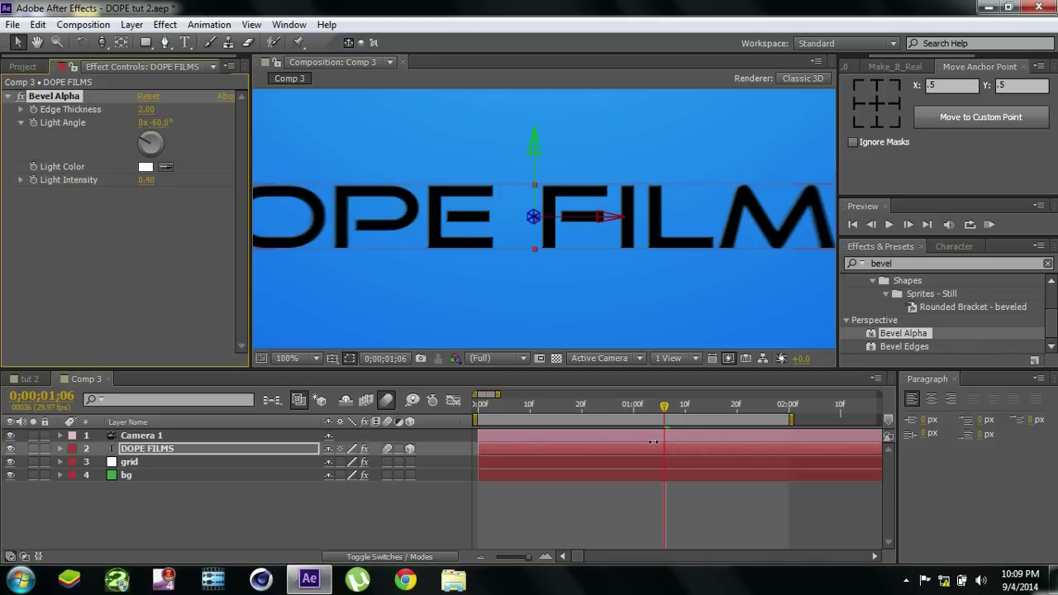
drag(662, 409, 708, 402)
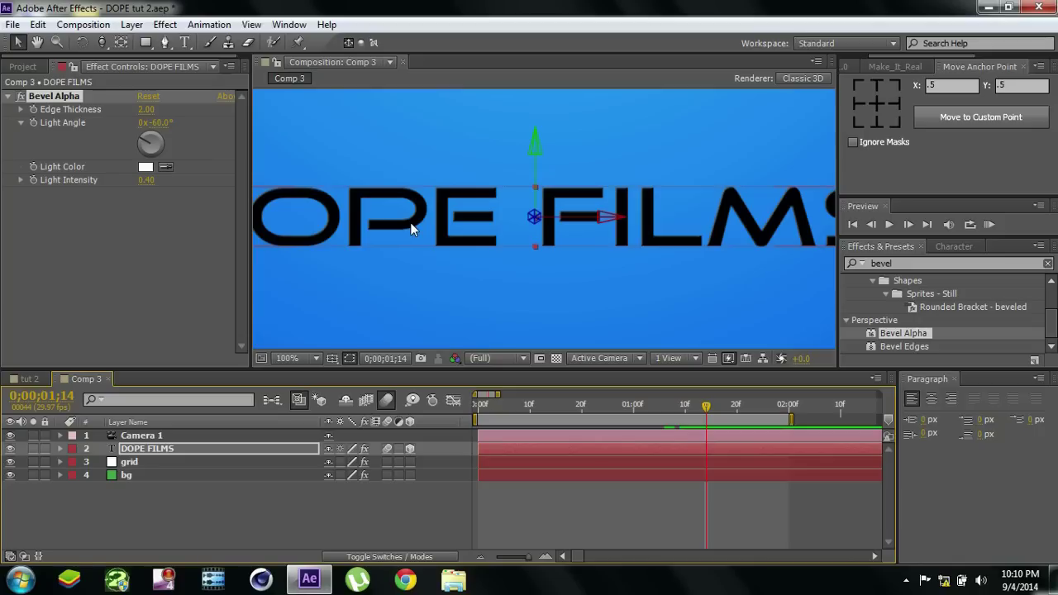
key(period)
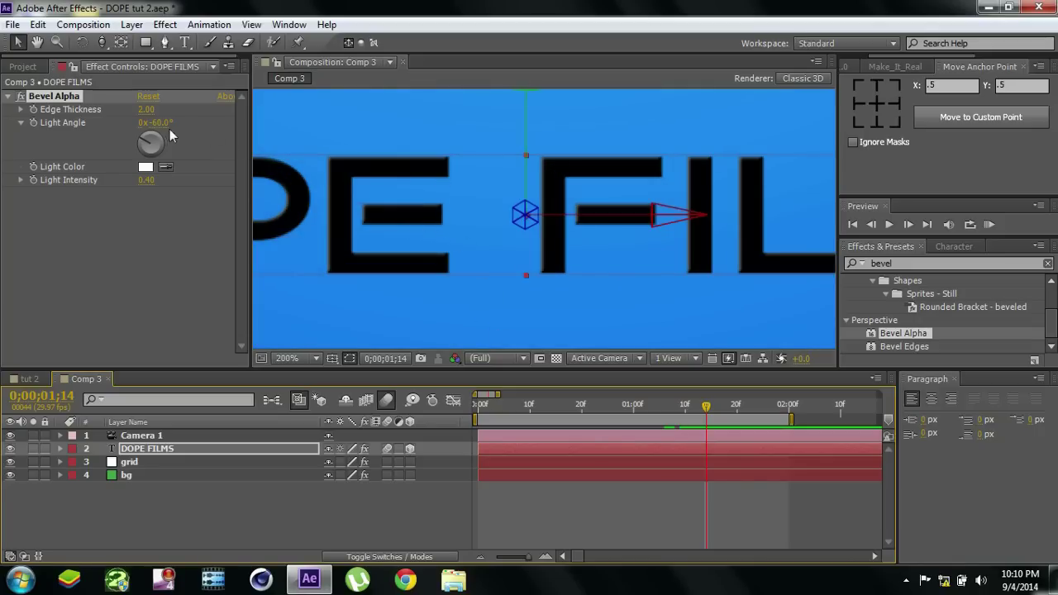
drag(153, 109, 198, 100)
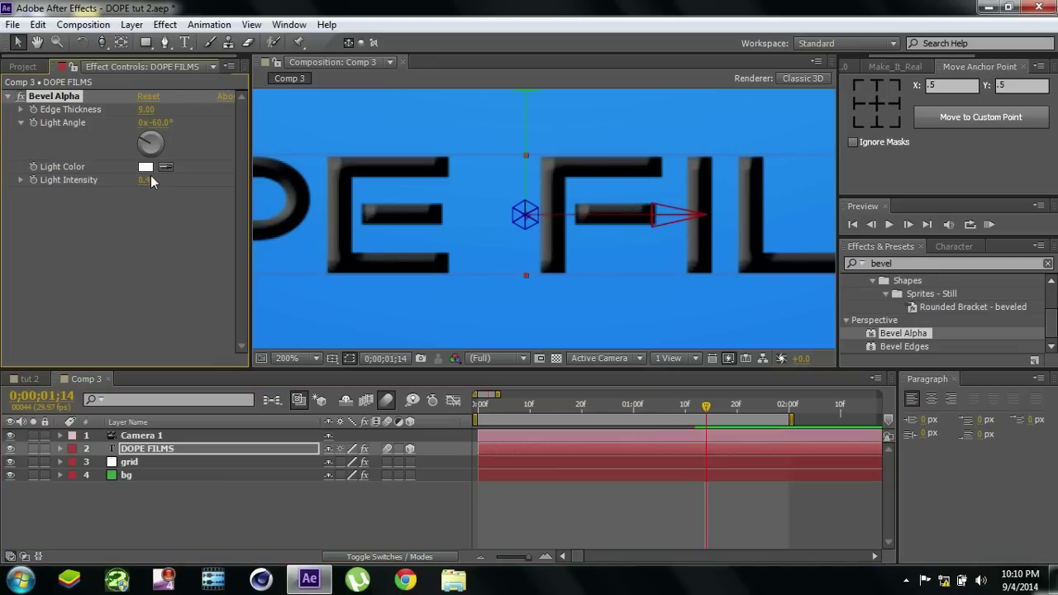
drag(149, 179, 176, 180)
drag(144, 114, 110, 116)
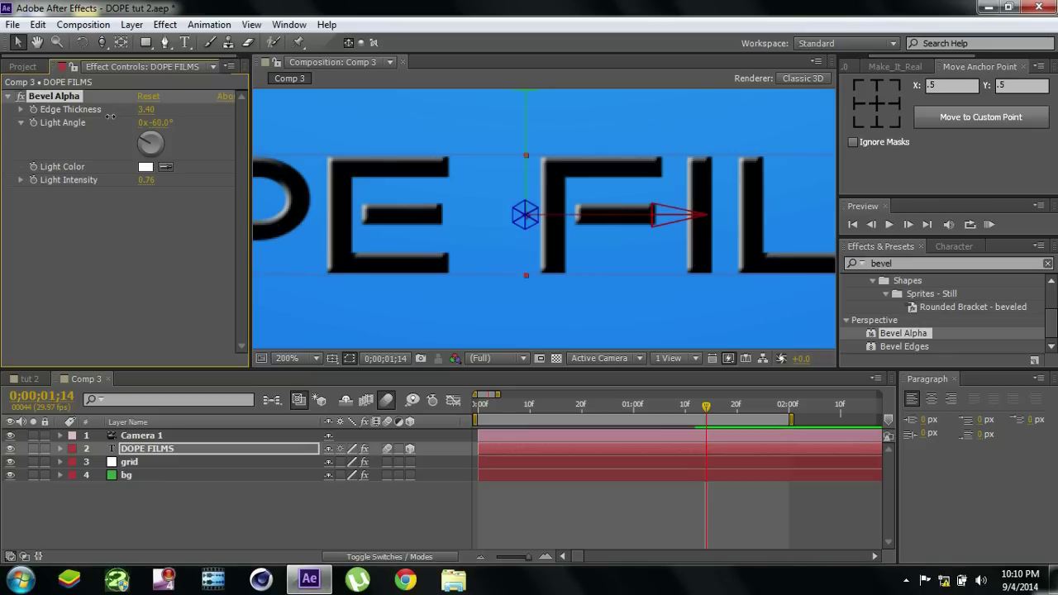
Compare the whole DOPE FILMS title with Bevel Alpha disabled and enabled
click(242, 517)
scroll(467, 242, down, 4)
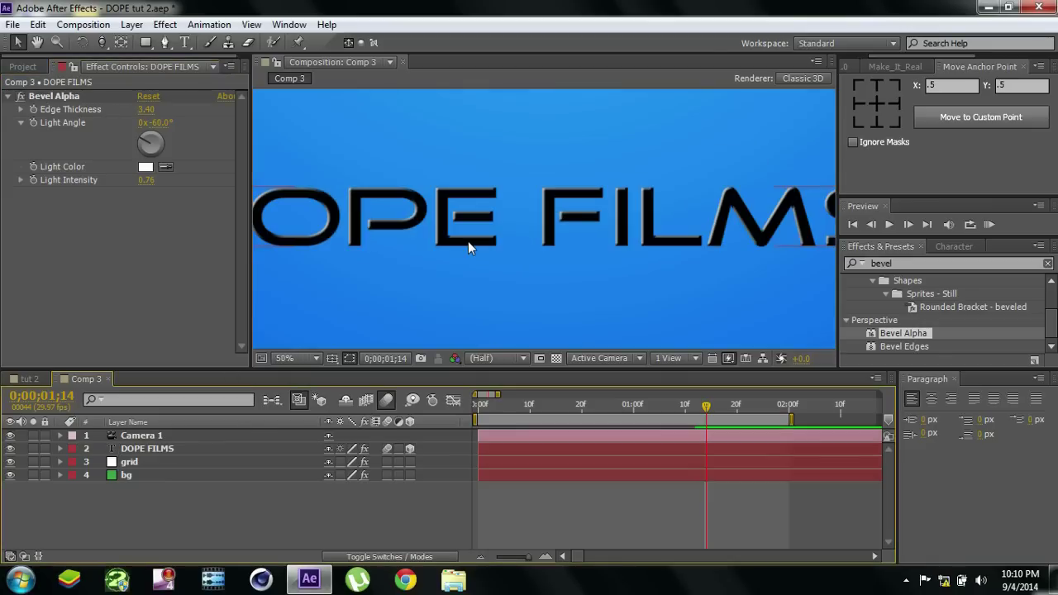
click(20, 101)
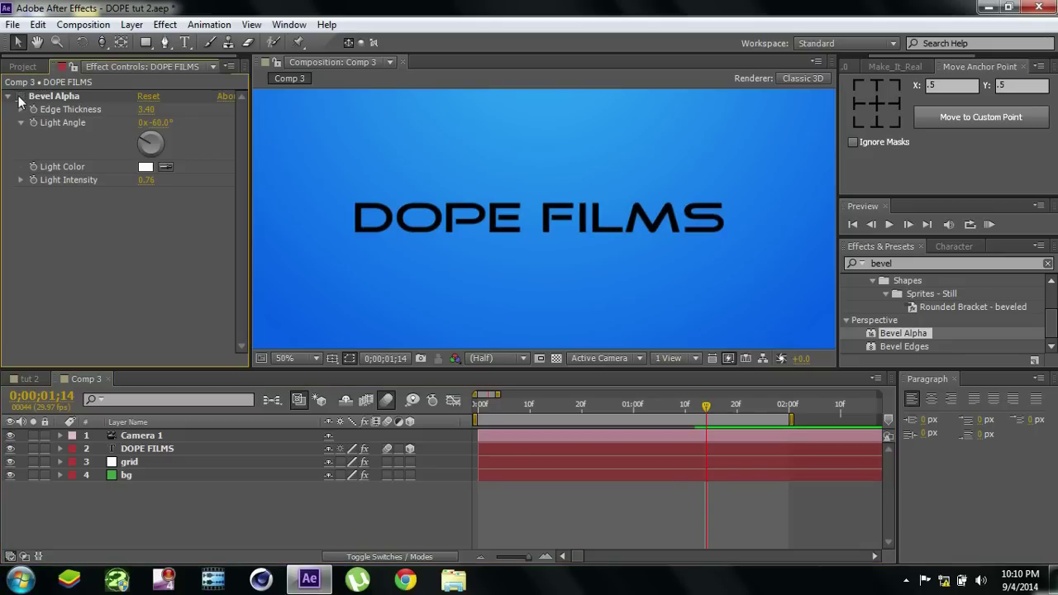
click(340, 281)
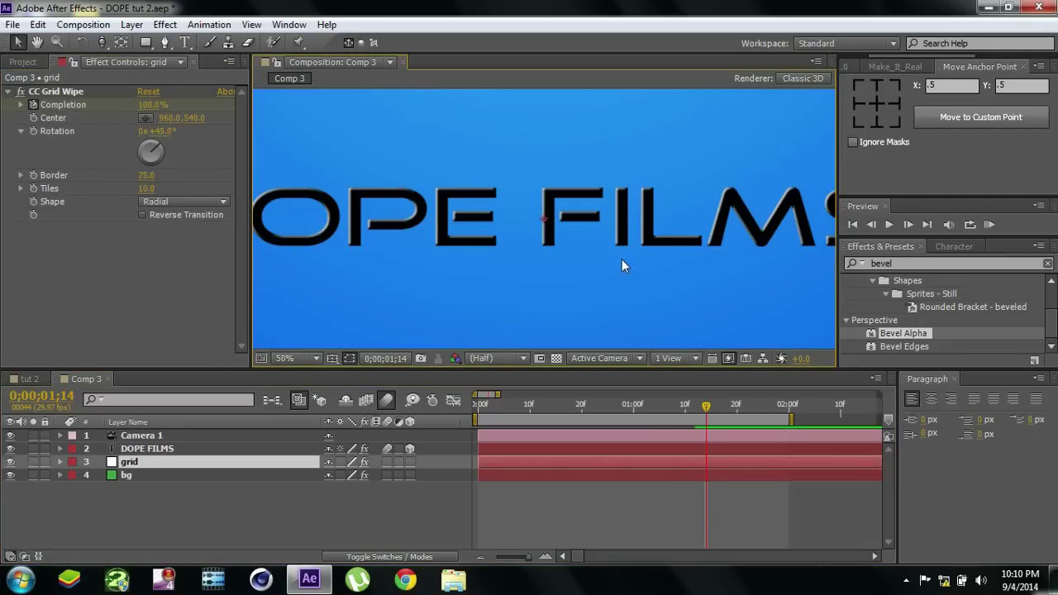
scroll(621, 259, down, 2)
click(783, 282)
Scrub through the title animation and check the tut 2 composition for reference, returning to Comp 3
drag(586, 402, 779, 404)
click(29, 378)
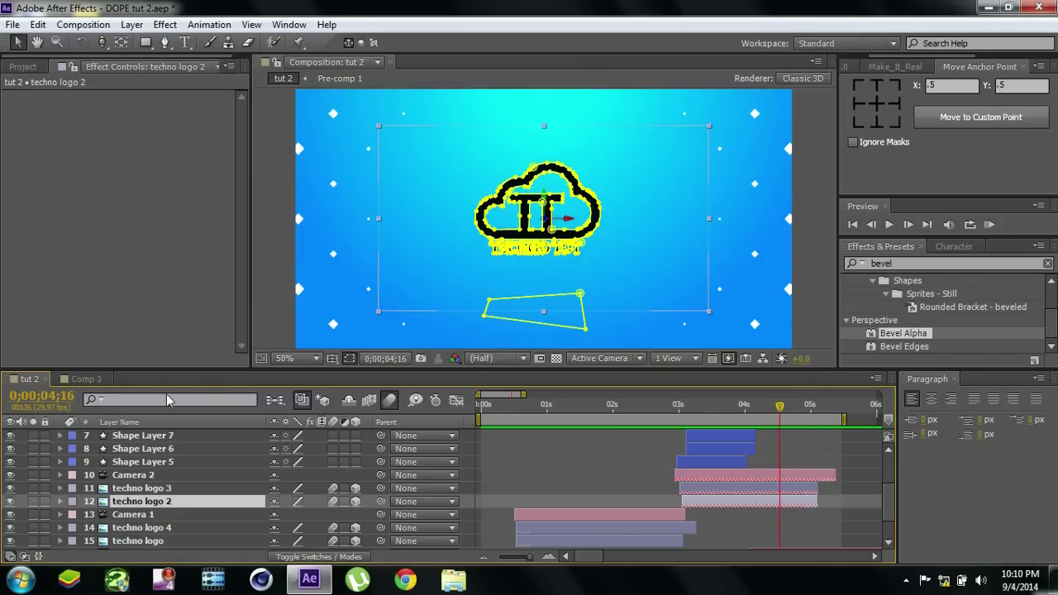
click(86, 378)
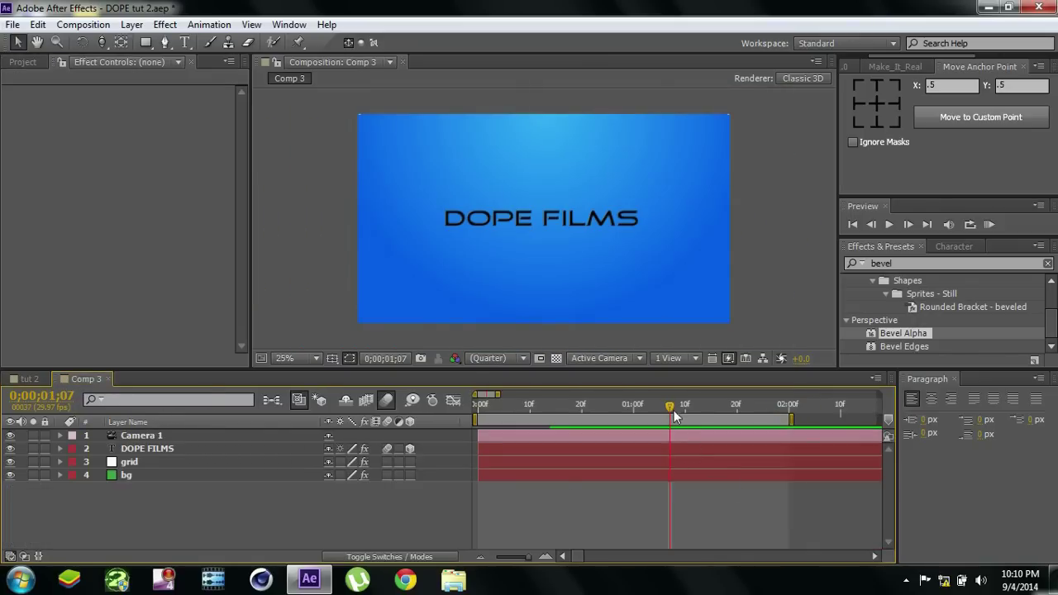
Show a longer time range in the timeline and extend the work area end to about four seconds
drag(668, 406, 737, 406)
drag(501, 394, 521, 395)
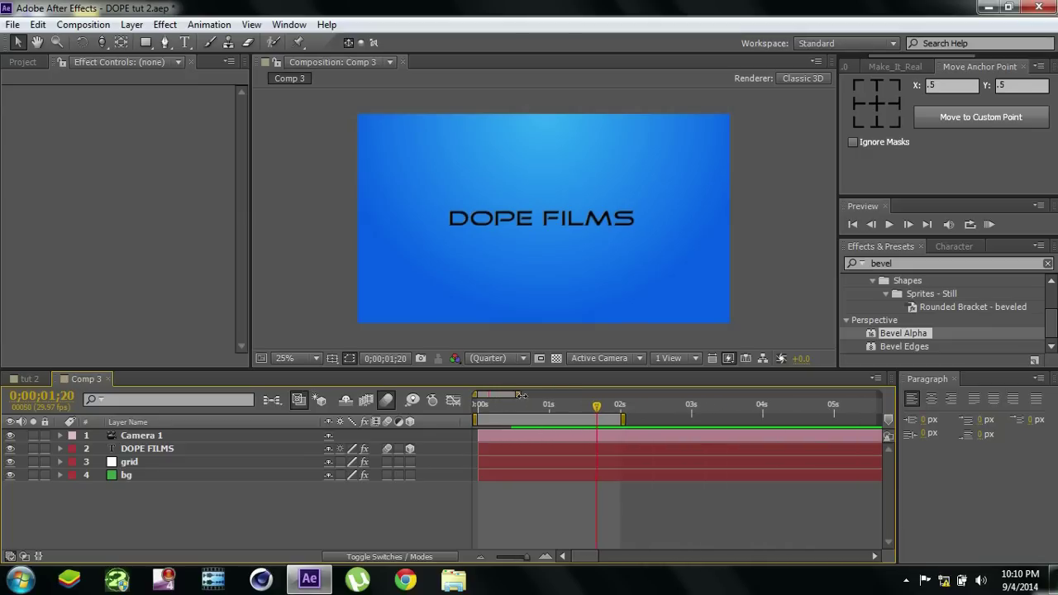
drag(623, 418, 770, 418)
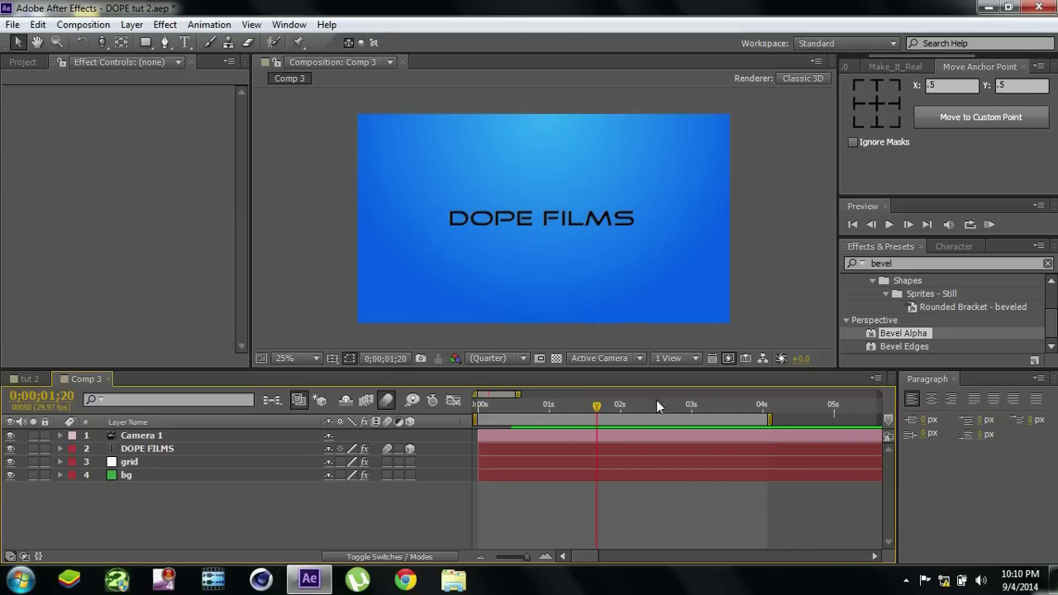
Add a Position keyframe to Camera 1 at 0;00;02;00 that holds its present position
click(621, 405)
click(145, 441)
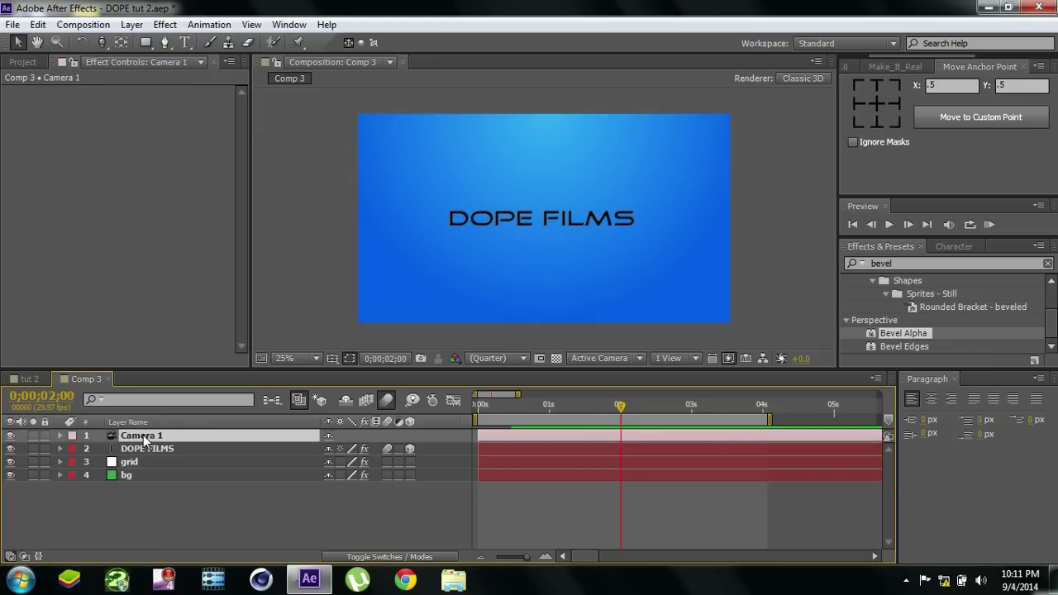
key(p)
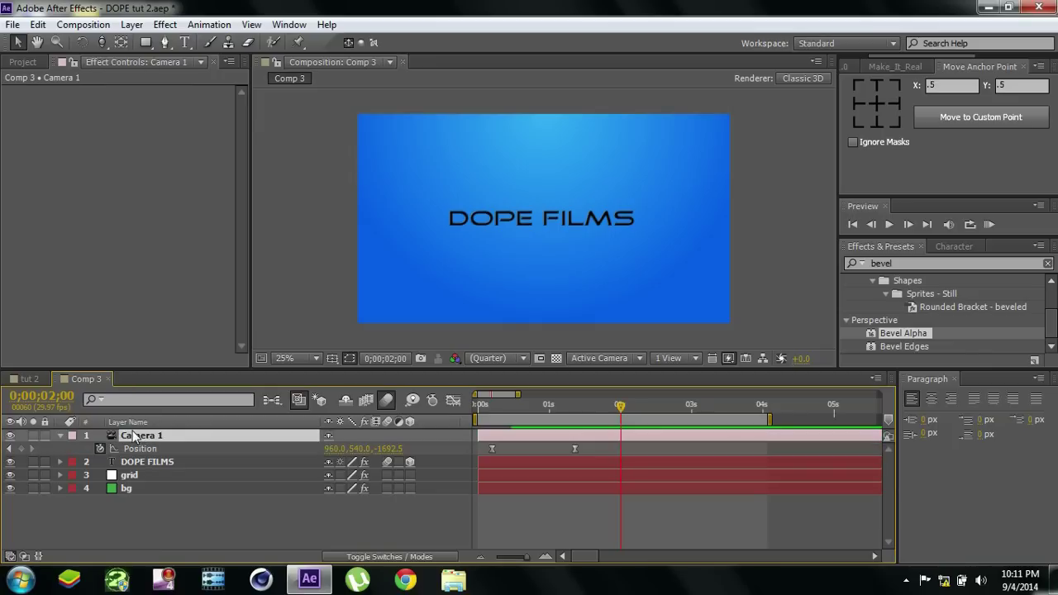
click(21, 448)
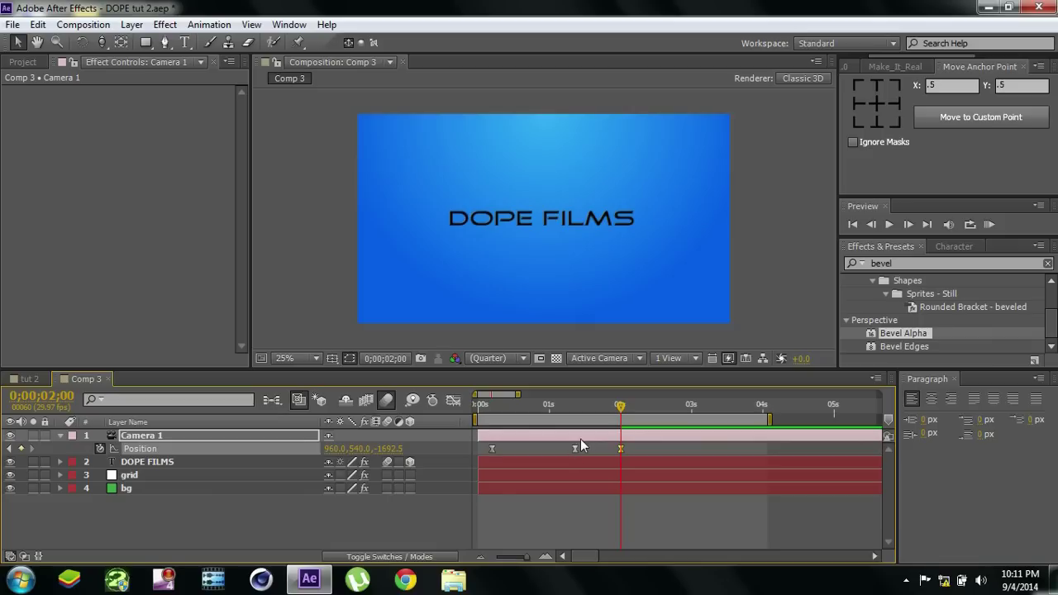
At 0;00;02;16, track Camera 1 forward through the title to a Z position of about 158.6
drag(581, 404, 624, 411)
drag(620, 411, 659, 410)
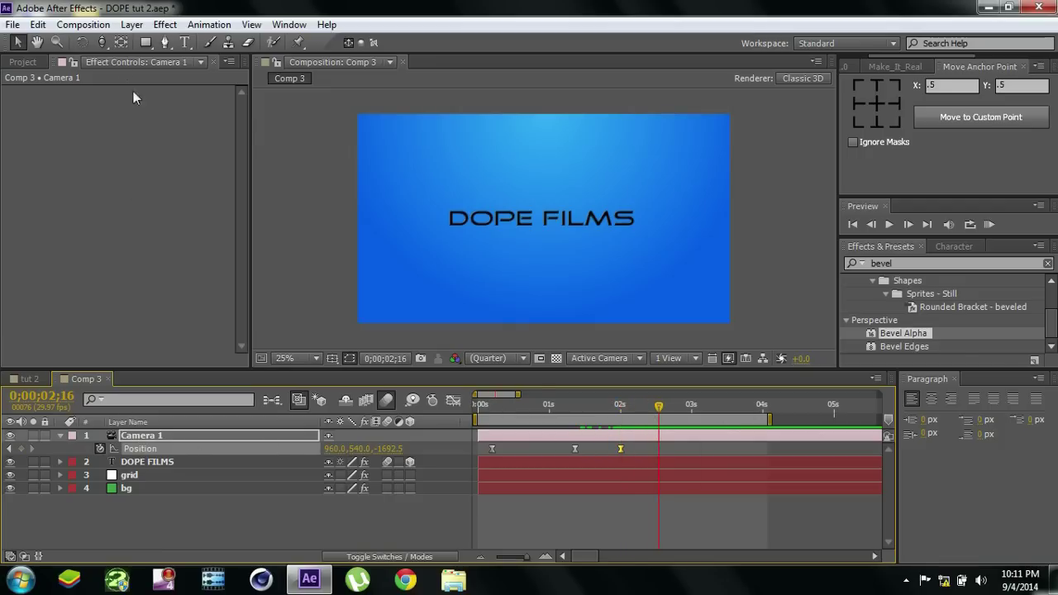
click(102, 42)
drag(539, 246, 534, 157)
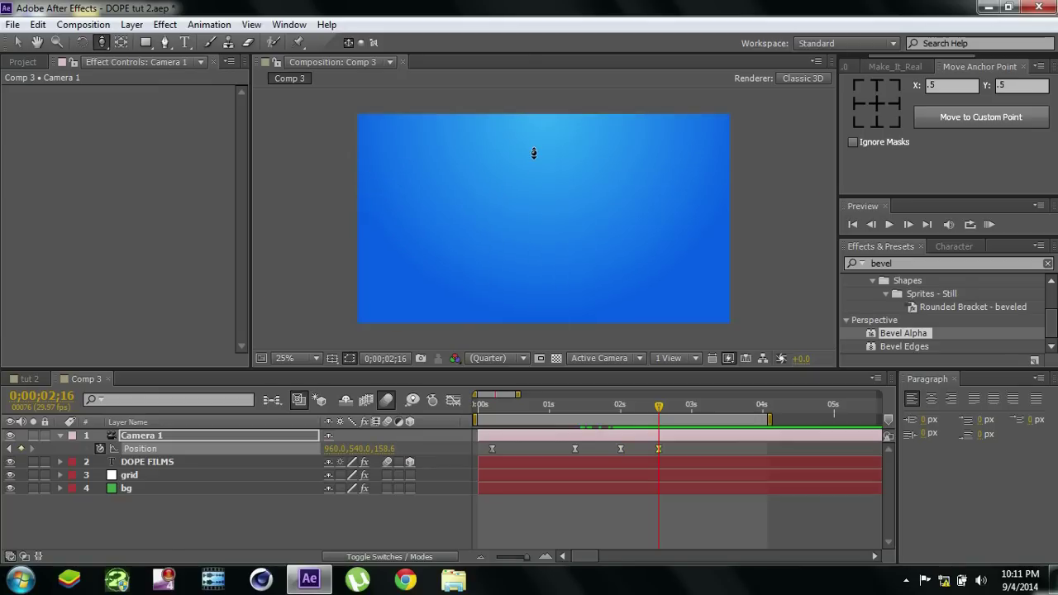
Delay Camera 1's last two Position keyframes to about 0;00;02;13 and 0;00;02;29, and scrub the exit move
click(571, 542)
drag(557, 403, 659, 392)
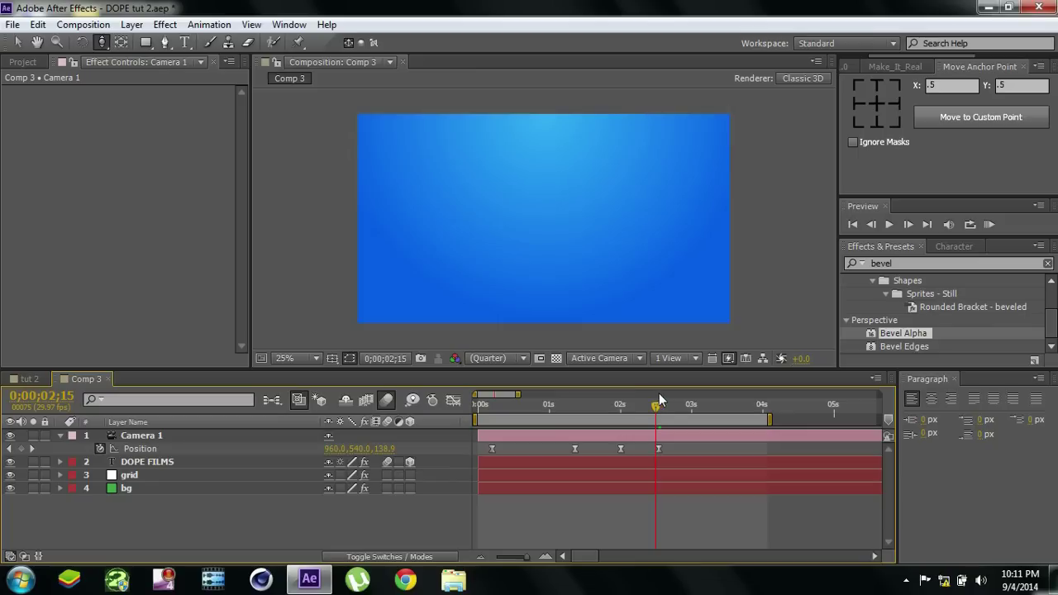
click(620, 449)
drag(671, 455, 687, 445)
click(620, 516)
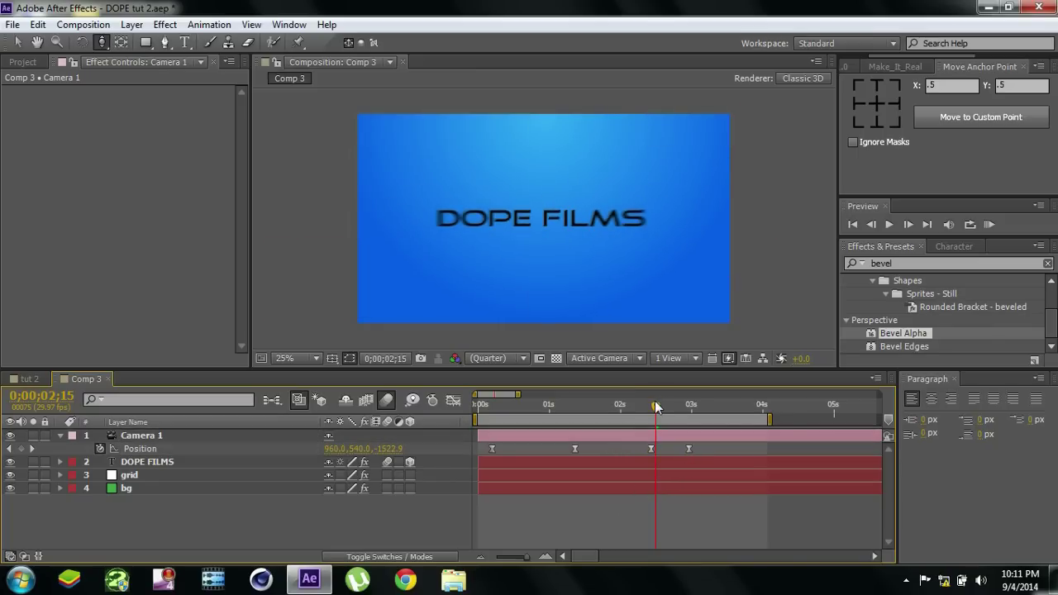
drag(655, 407, 638, 420)
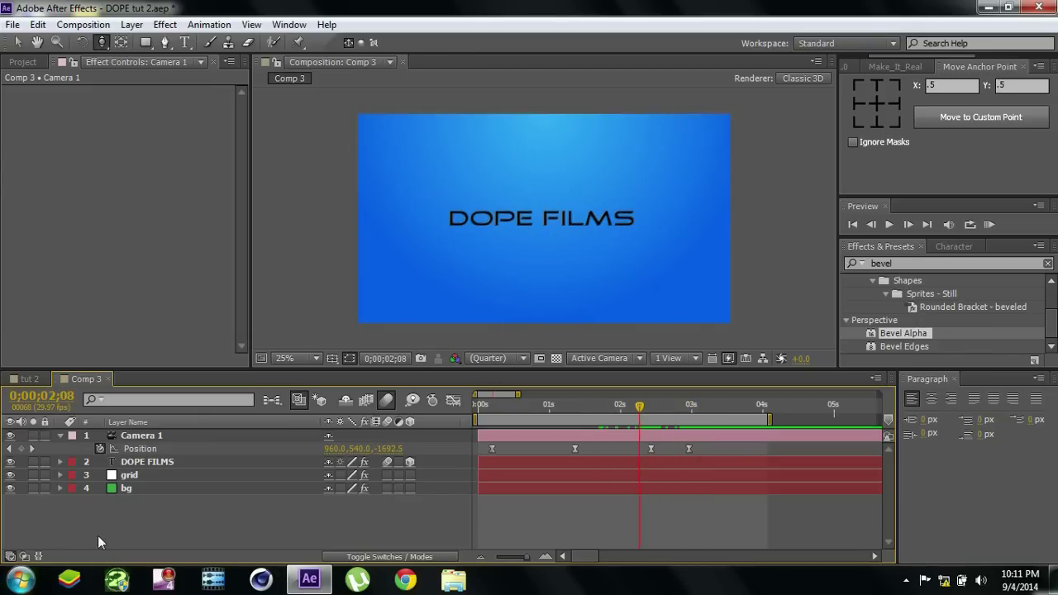
Collapse Camera 1, reveal the grid layer's Completion keyframes and trim the layer's end to 0;00;01;15
click(60, 436)
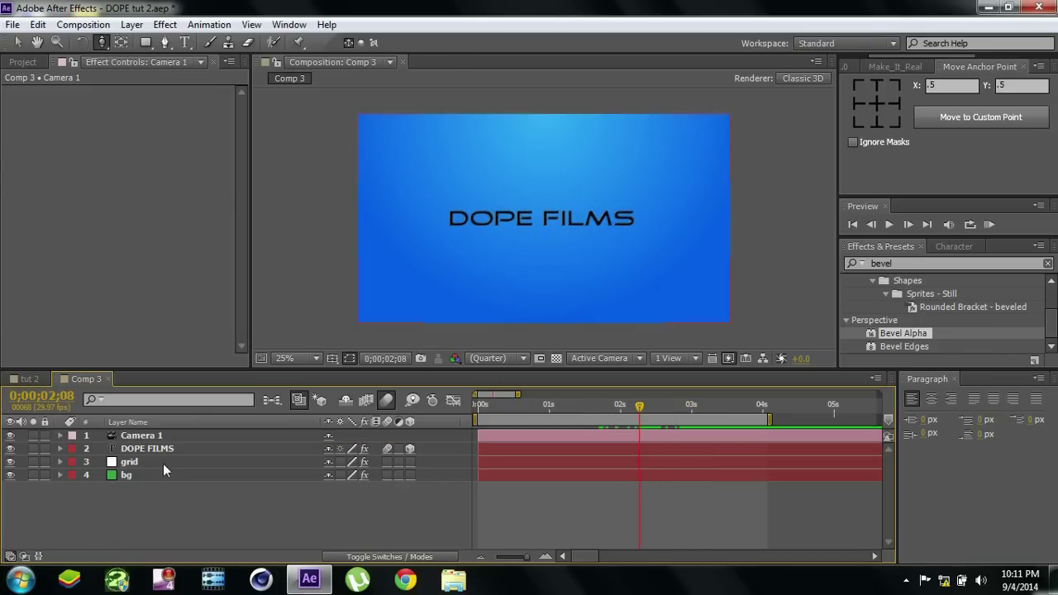
click(161, 462)
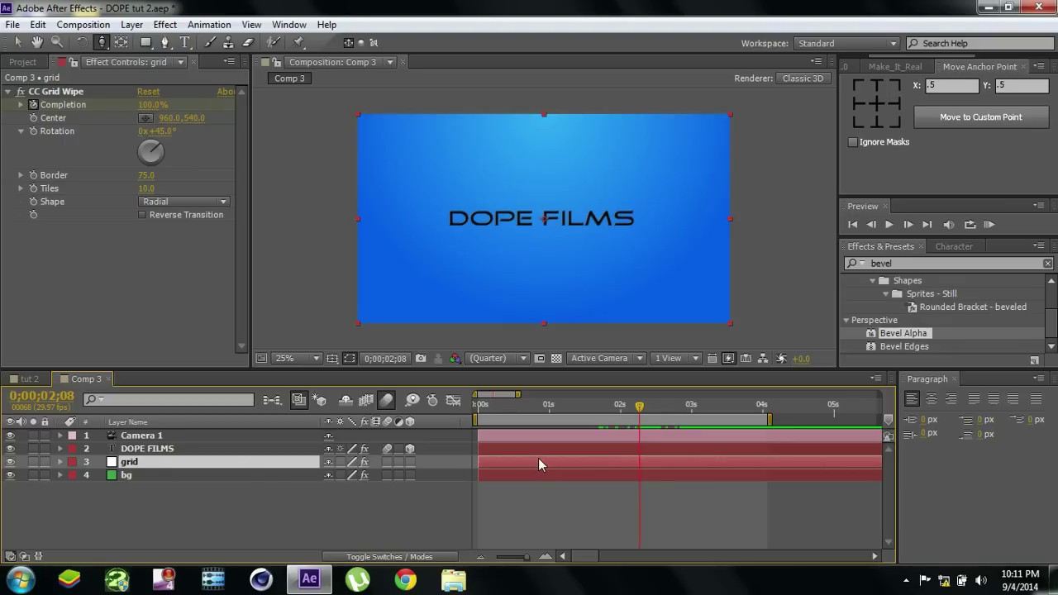
key(u)
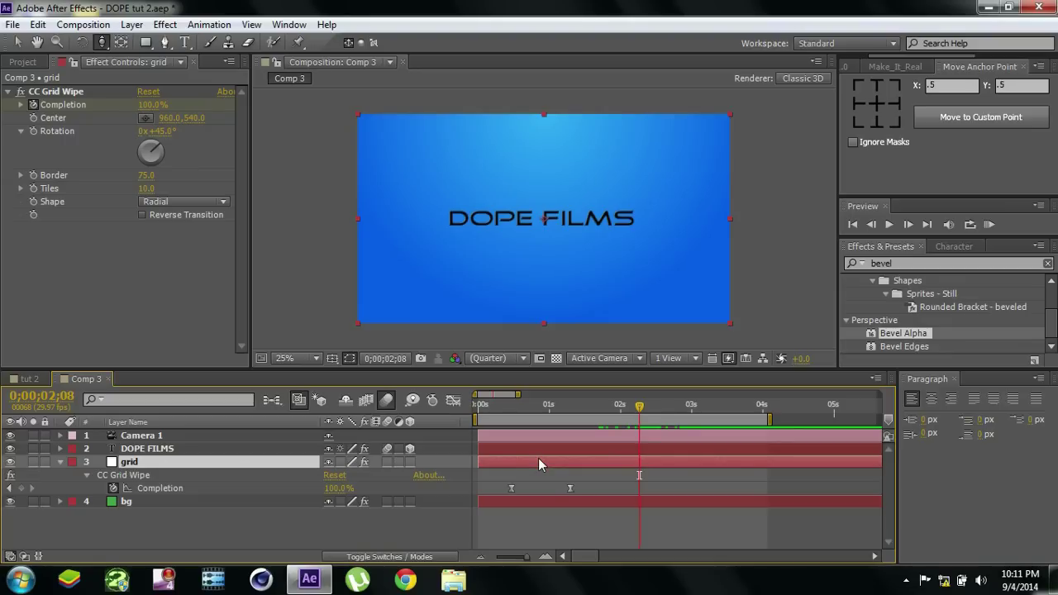
click(568, 406)
key(space)
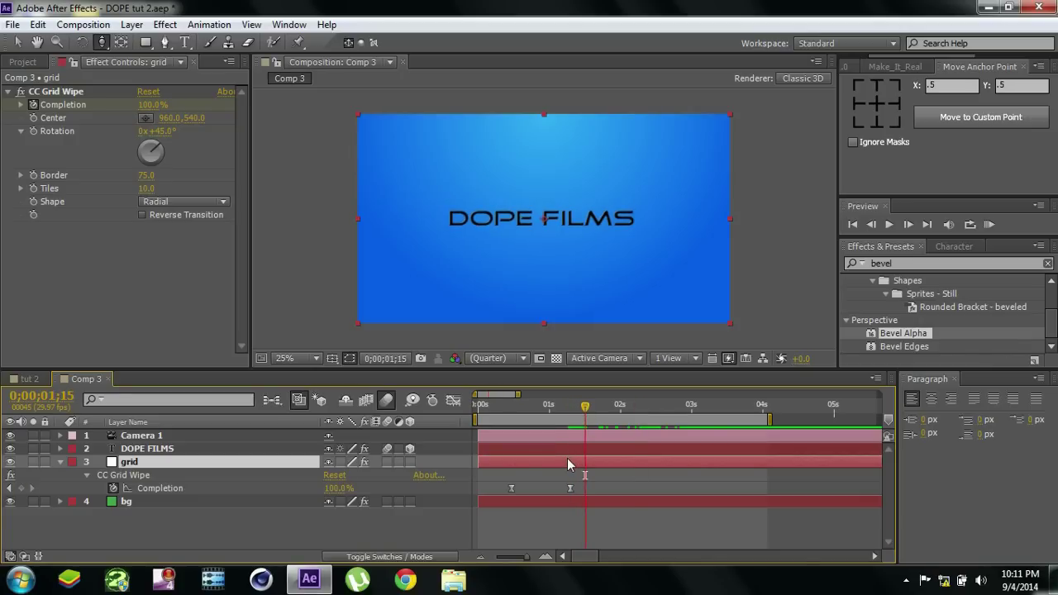
key(alt+bracketright)
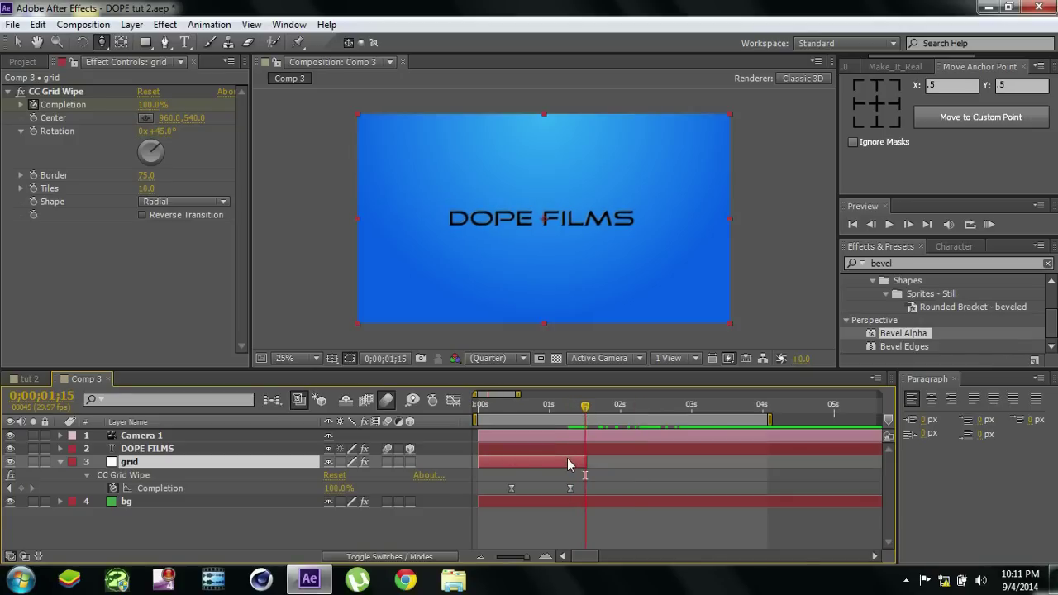
Duplicate the trimmed grid layer and time-reverse the copy
key(ctrl+d)
right_click(219, 465)
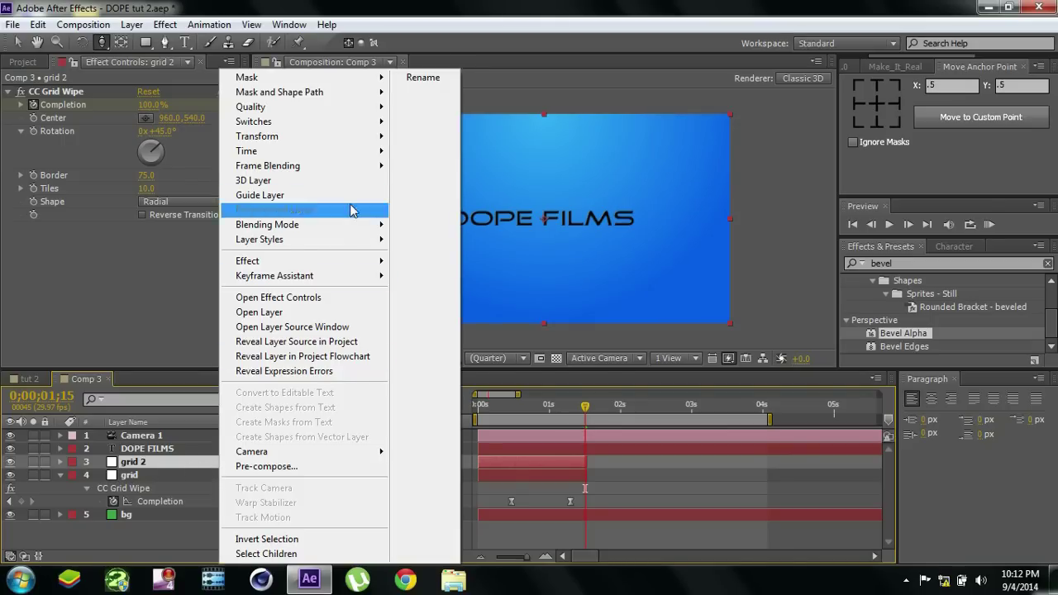
mouse_move(361, 159)
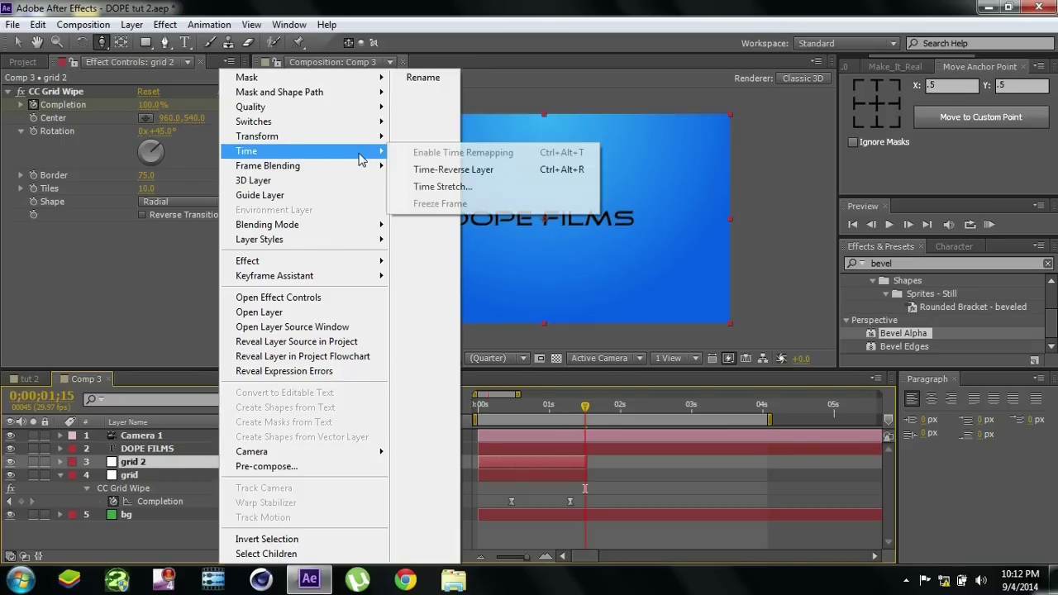
click(440, 175)
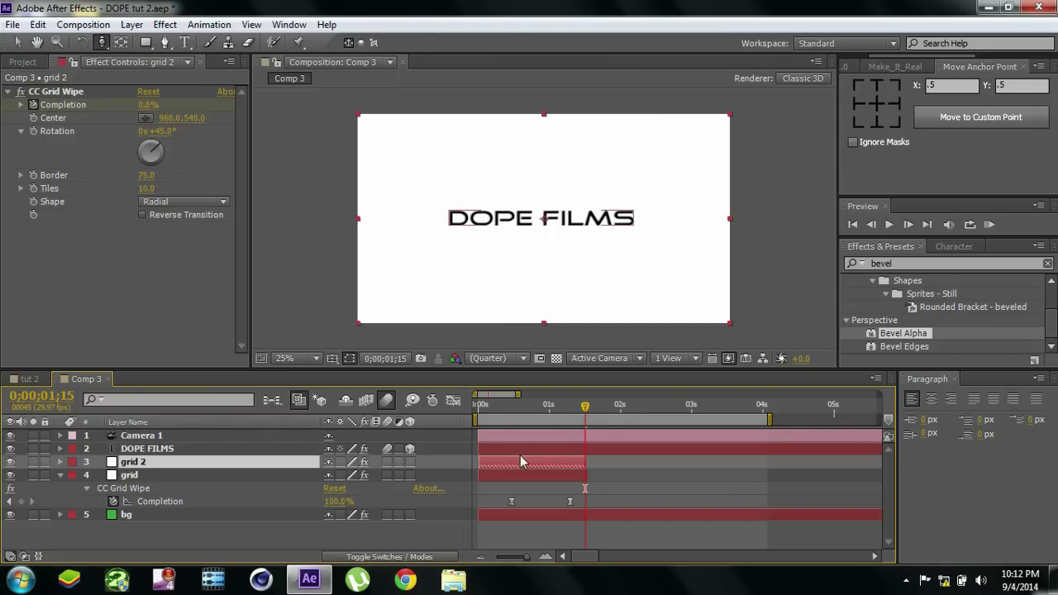
Move the reversed grid copy to start at about 0;00;02;16 and scrub to check its timing against the camera exit
drag(516, 463, 698, 467)
mouse_move(645, 405)
mouse_down()
mouse_move(730, 408)
mouse_move(655, 411)
mouse_up()
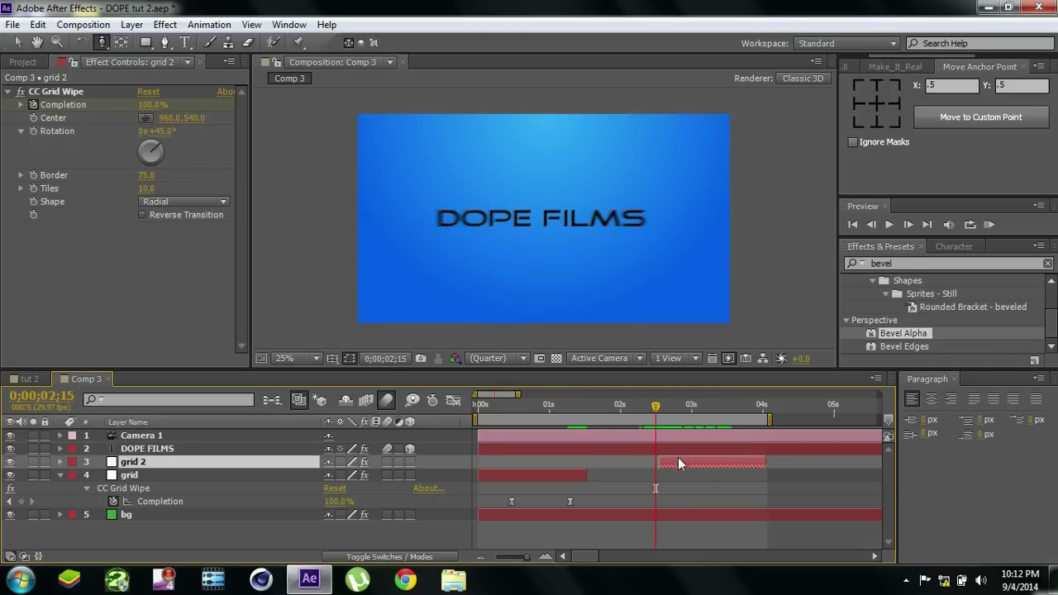
Move the reversed grid copy earlier to start at about 0;00;01;28, scrub to check the overlap, and collapse the grid layer
drag(675, 458, 645, 471)
mouse_move(656, 409)
mouse_down()
mouse_move(695, 410)
mouse_move(663, 409)
mouse_up()
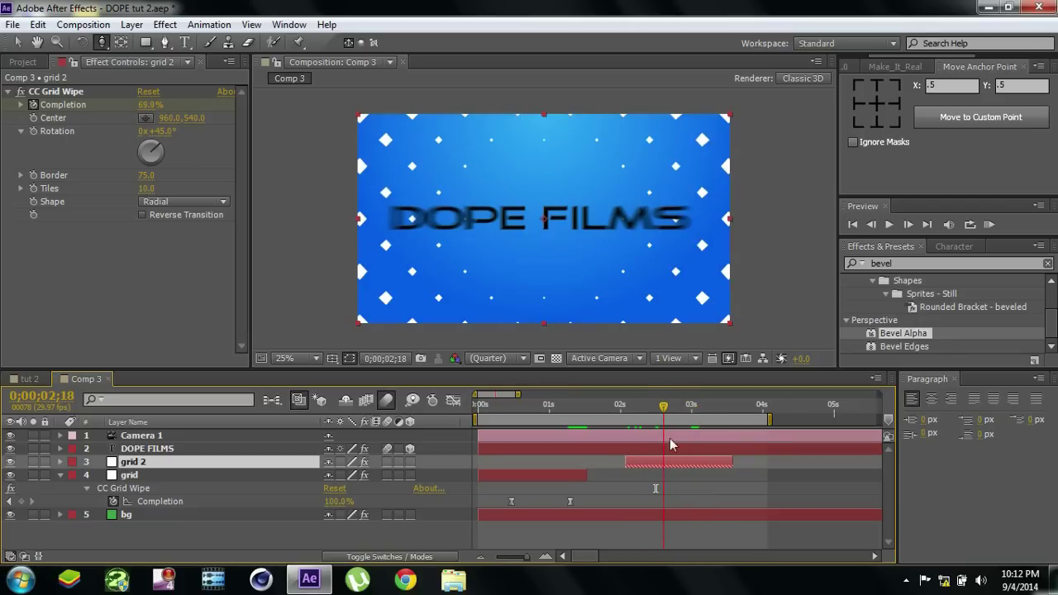
drag(680, 465, 670, 460)
click(579, 536)
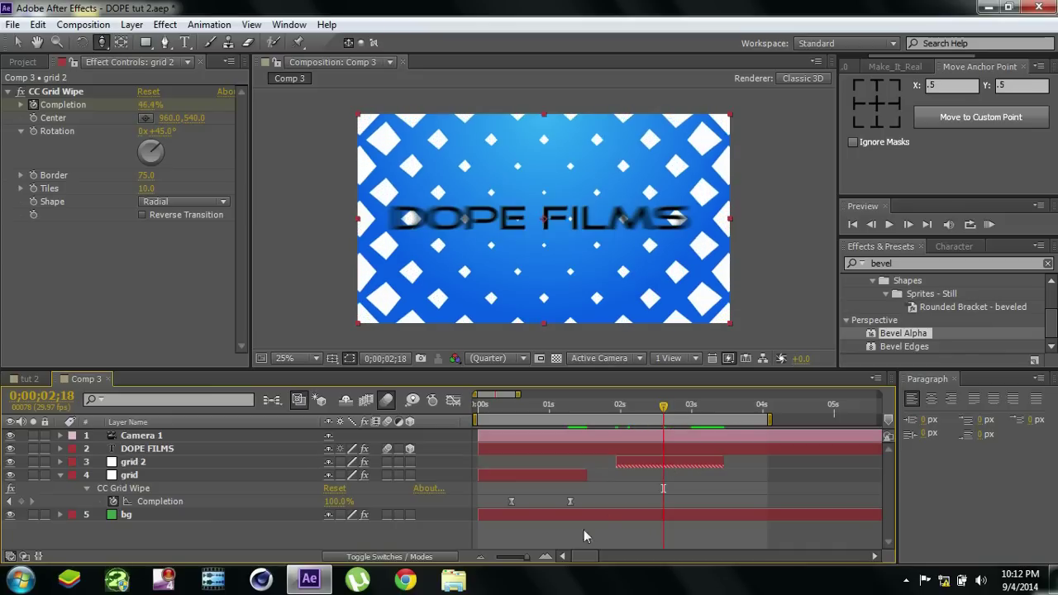
click(585, 411)
drag(629, 405, 601, 415)
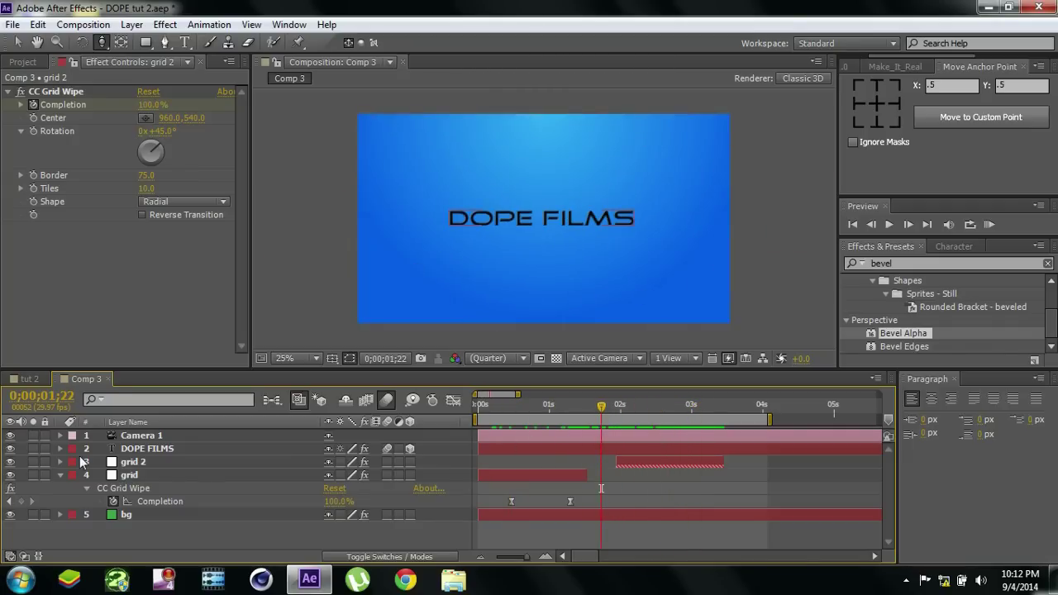
click(58, 477)
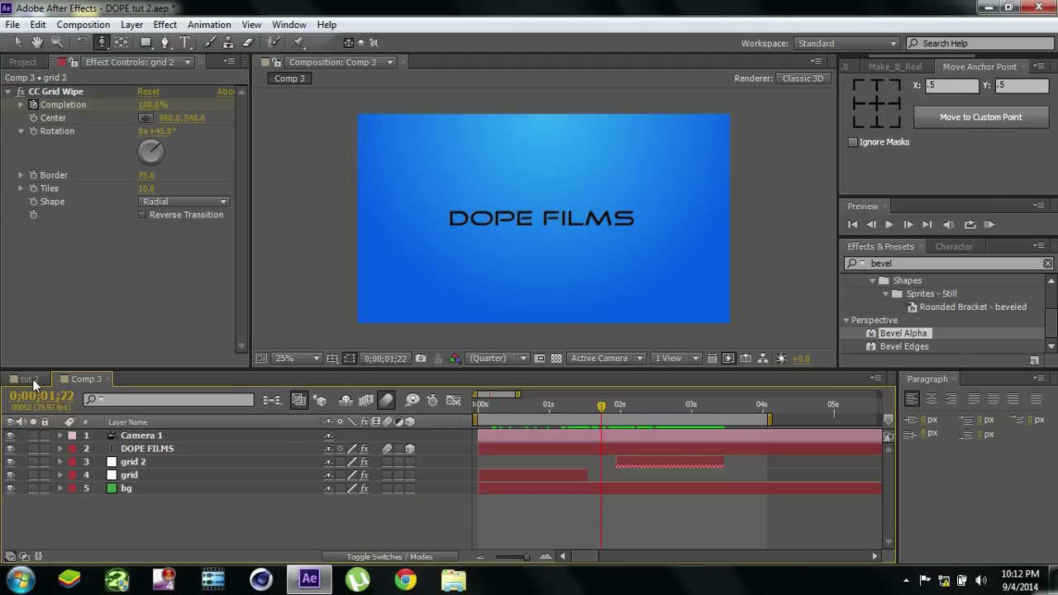
Examine the white line and shape animations around the TECHNO TUT logo in tut 2, between about 0;00;03;09 and 0;00;04;01
click(32, 378)
click(802, 327)
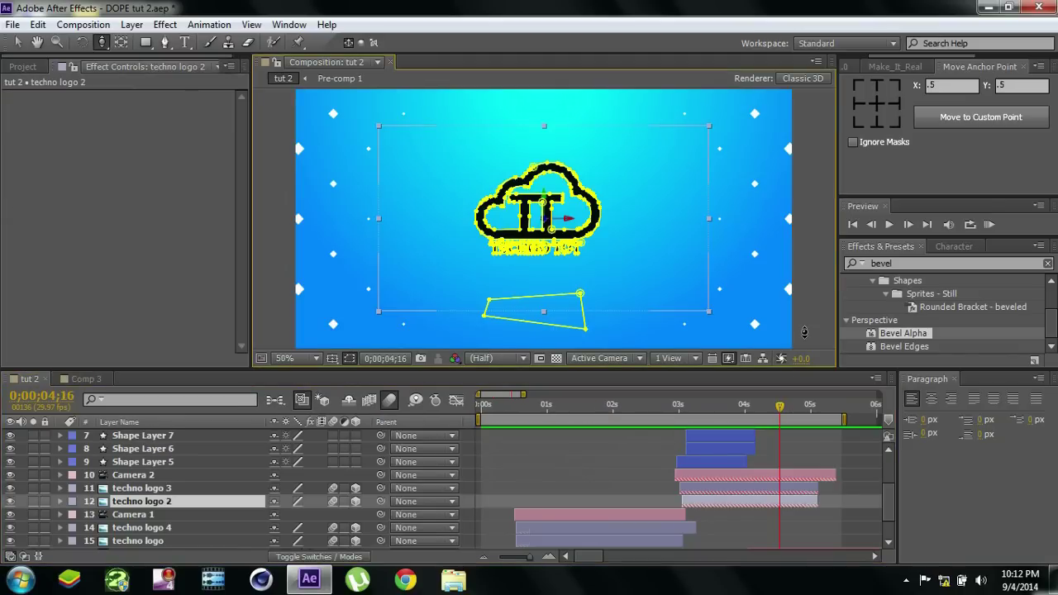
click(18, 43)
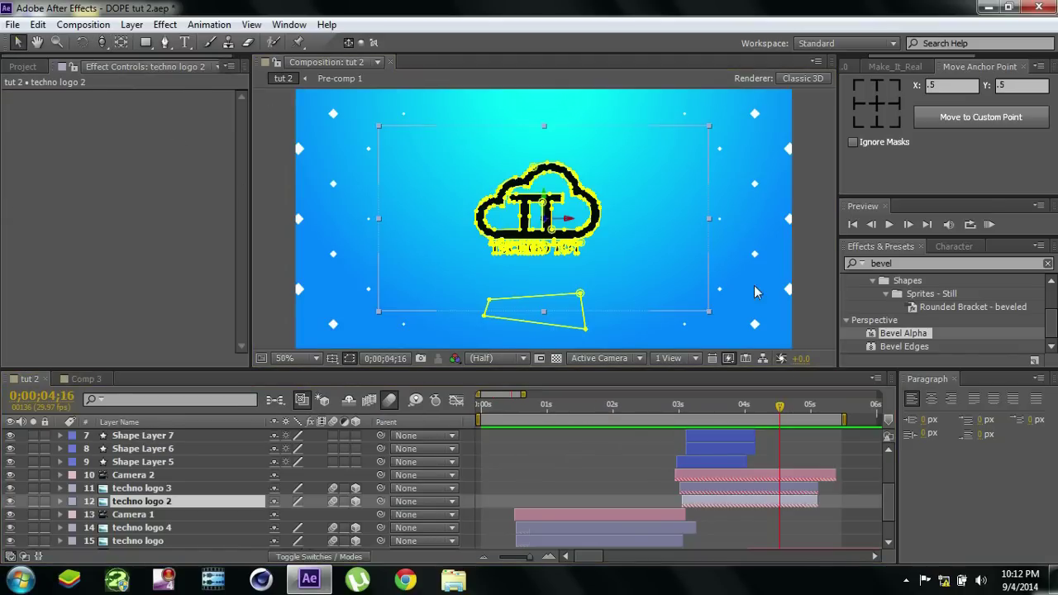
click(809, 304)
drag(607, 404, 697, 402)
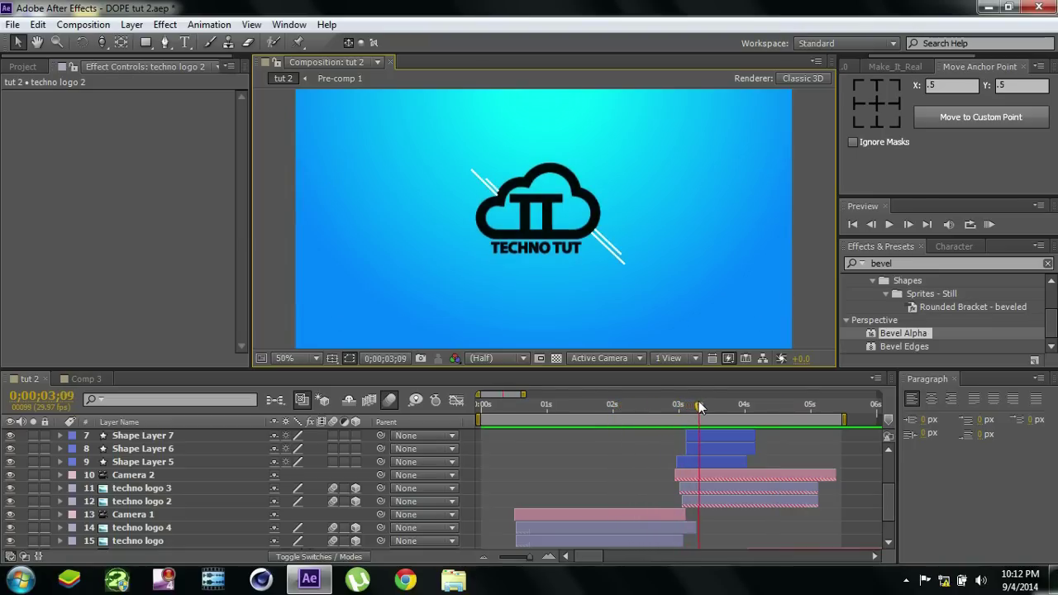
scroll(652, 284, up, 2)
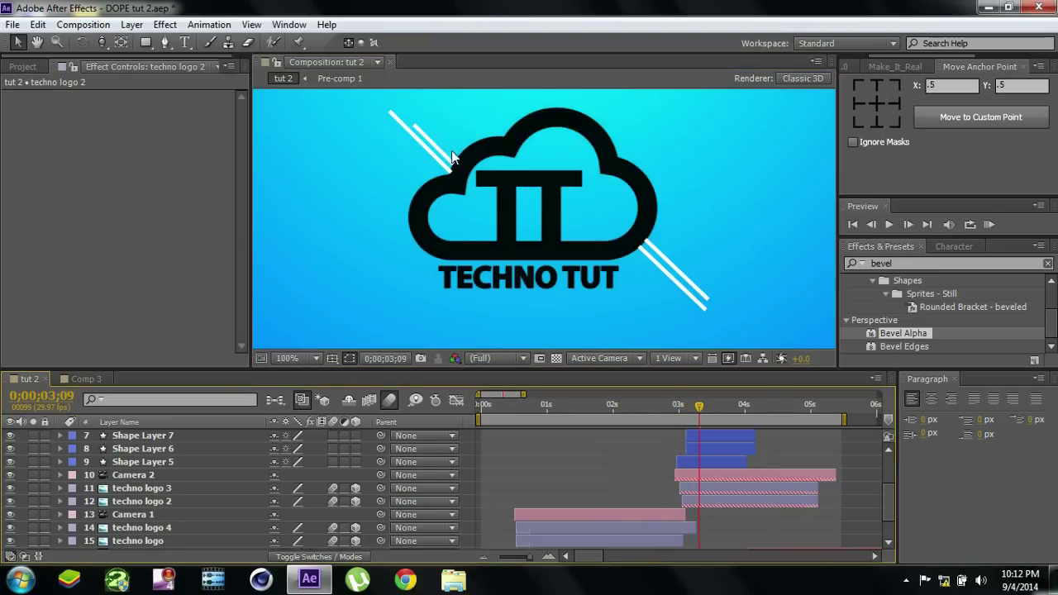
mouse_move(676, 403)
mouse_down()
mouse_move(730, 402)
mouse_move(739, 355)
mouse_up()
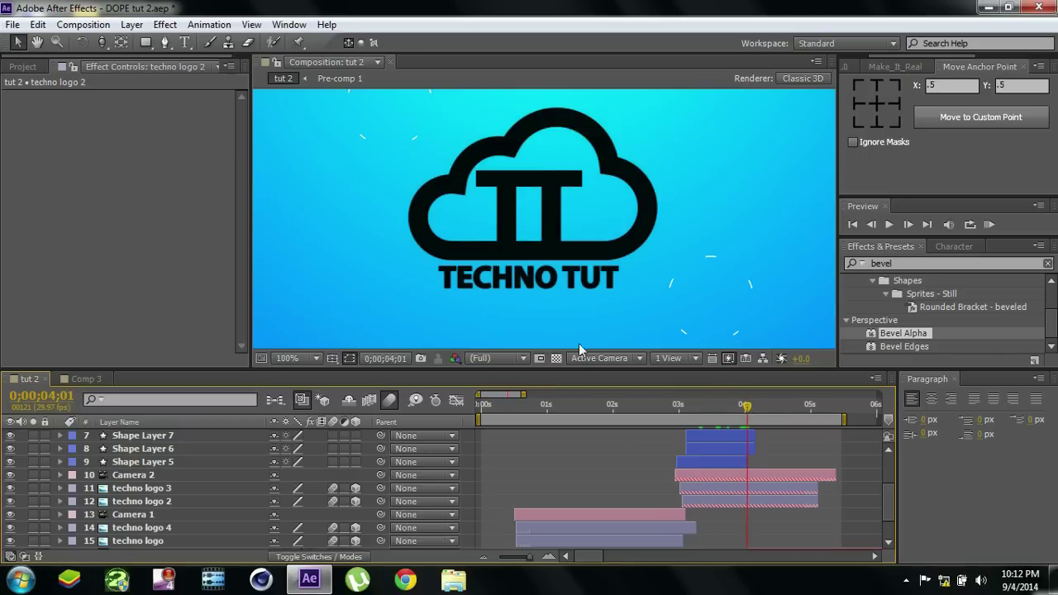
mouse_move(746, 413)
mouse_down()
mouse_move(724, 413)
mouse_move(737, 416)
mouse_up()
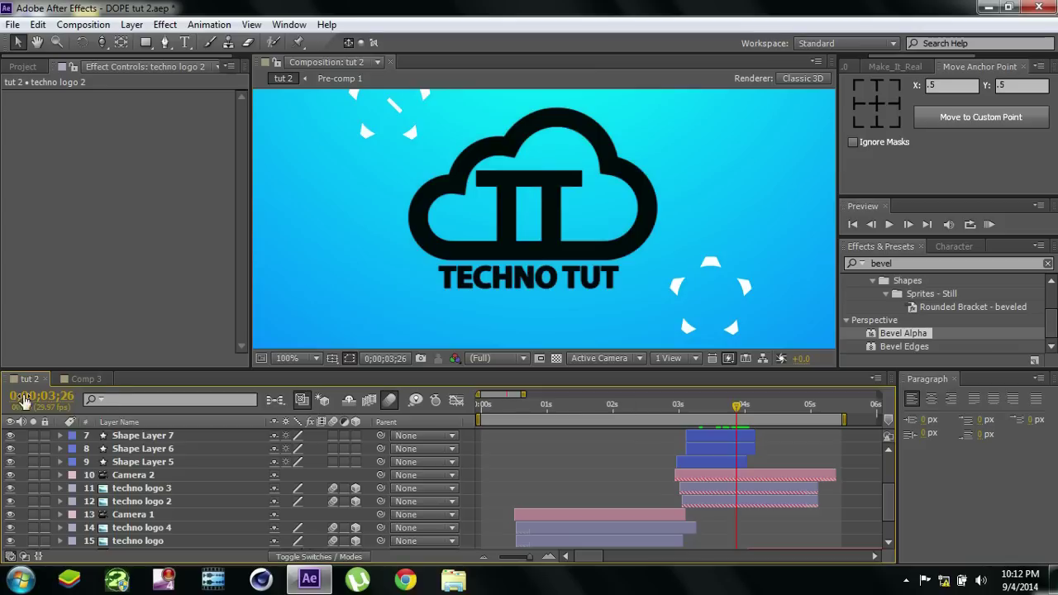
Return to Comp 3 and play a RAM preview of the title with both grid wipes
click(86, 378)
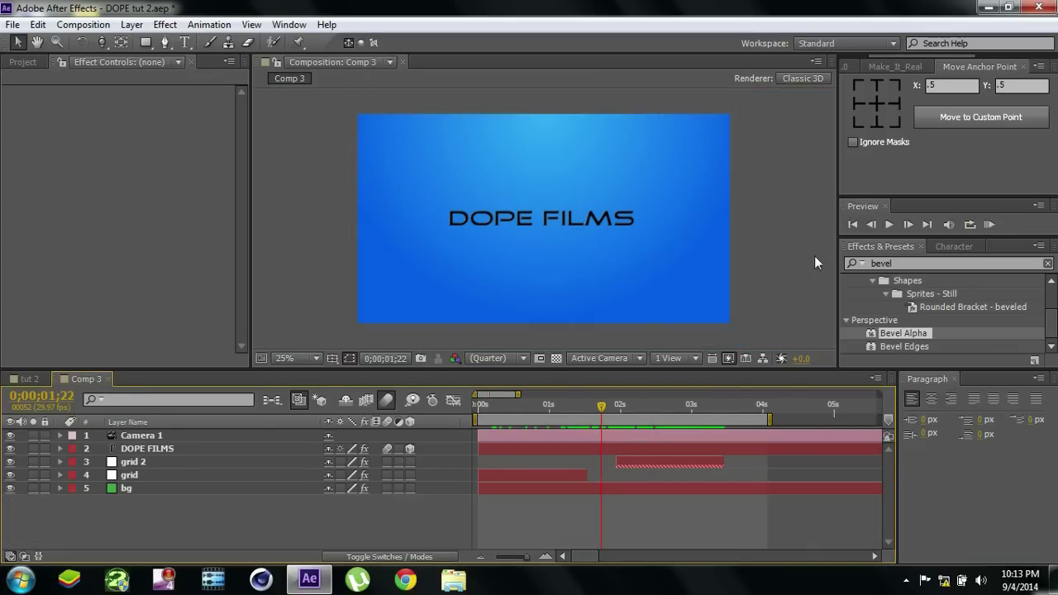
click(988, 225)
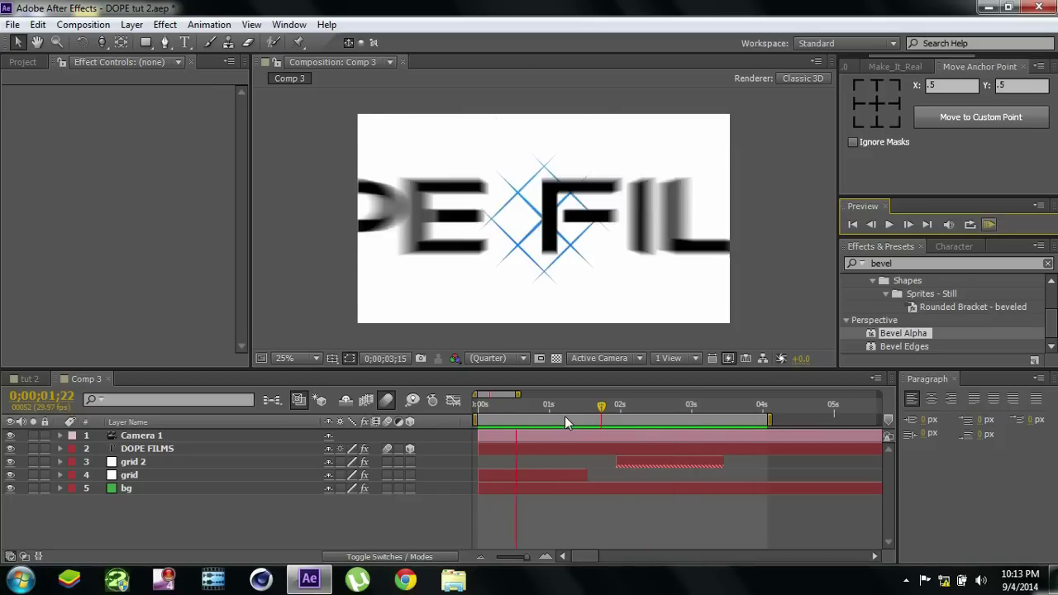
key(space)
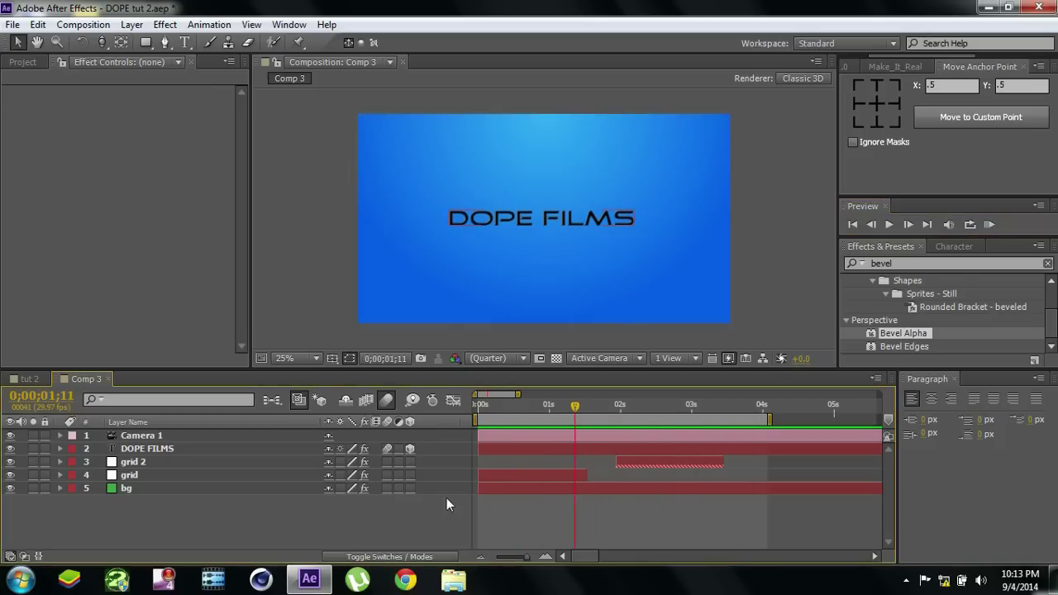
Add a new adjustment layer to Comp 3
right_click(258, 514)
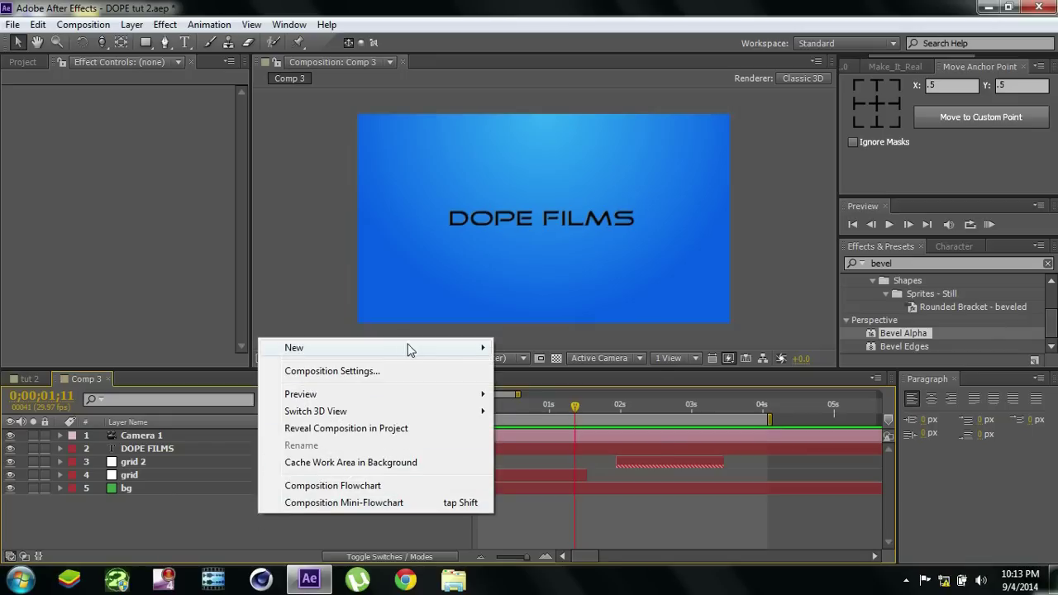
mouse_move(455, 347)
click(541, 473)
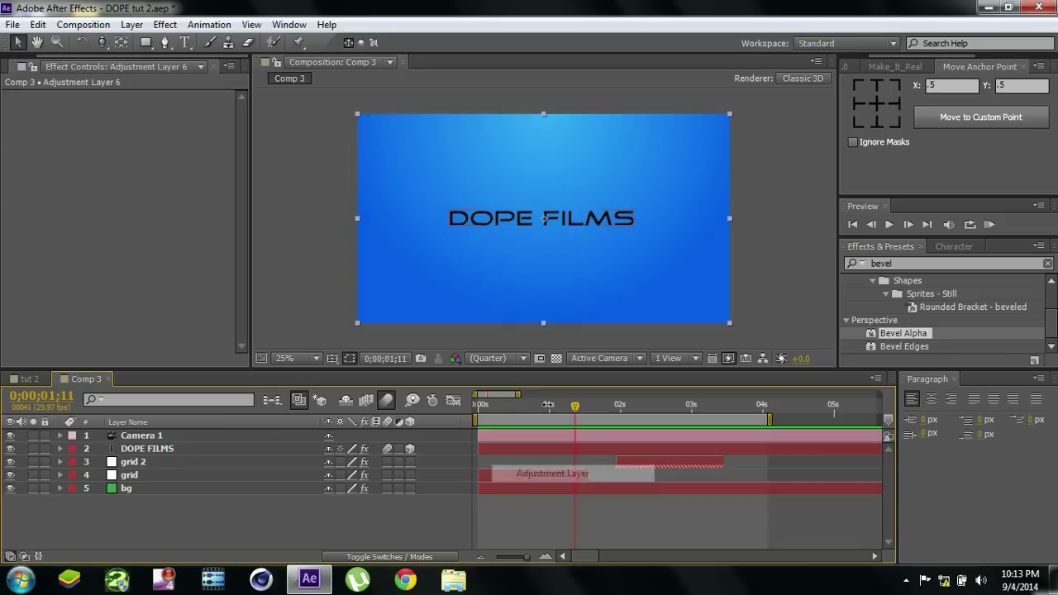
Apply the Video Copilot Optical Flares effect to the adjustment layer and set its Render Mode to Over Original
click(165, 25)
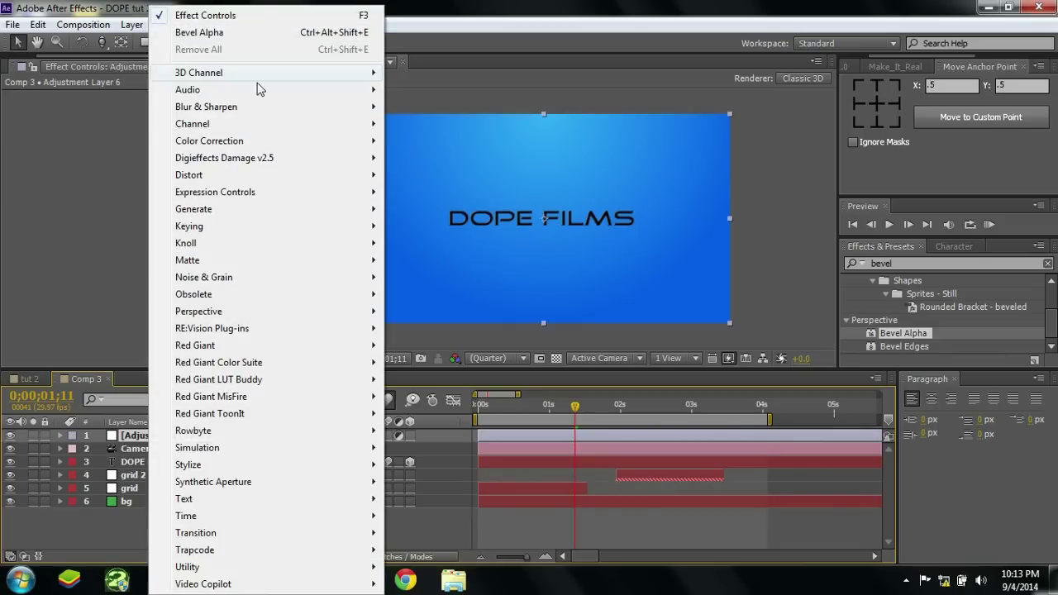
mouse_move(363, 583)
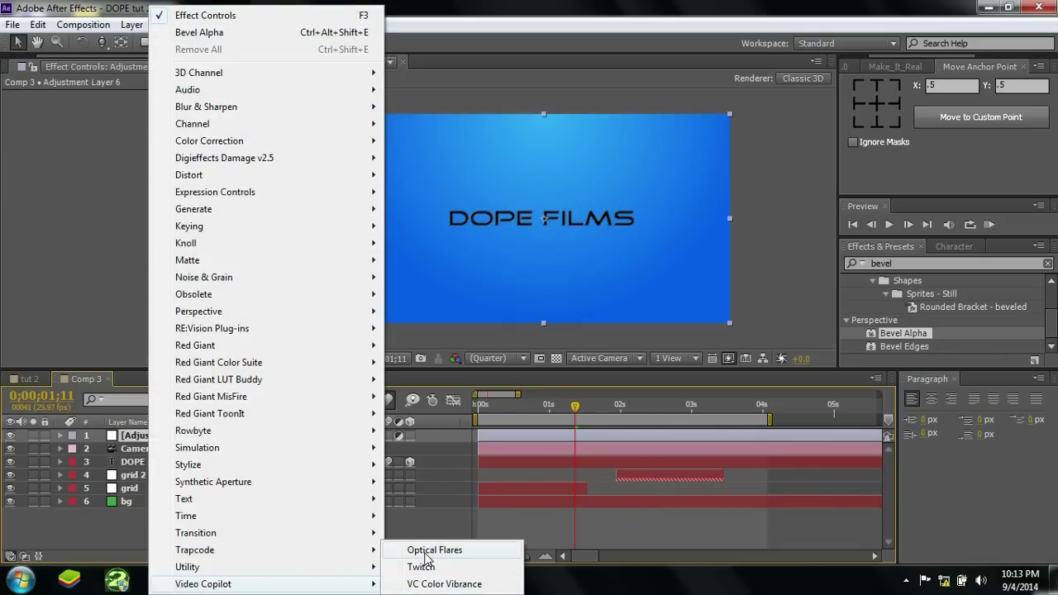
click(424, 548)
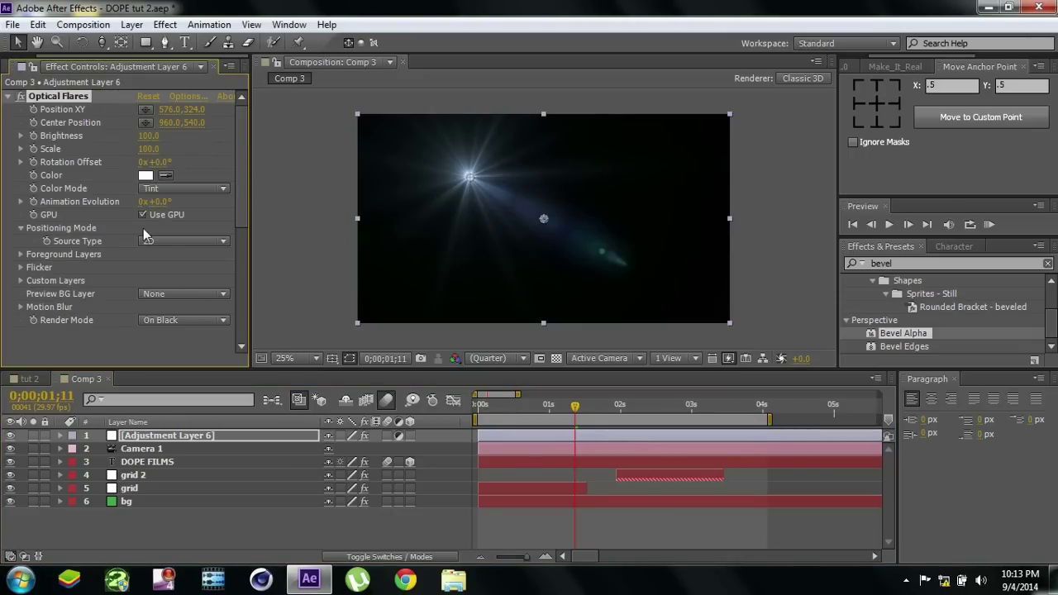
click(223, 322)
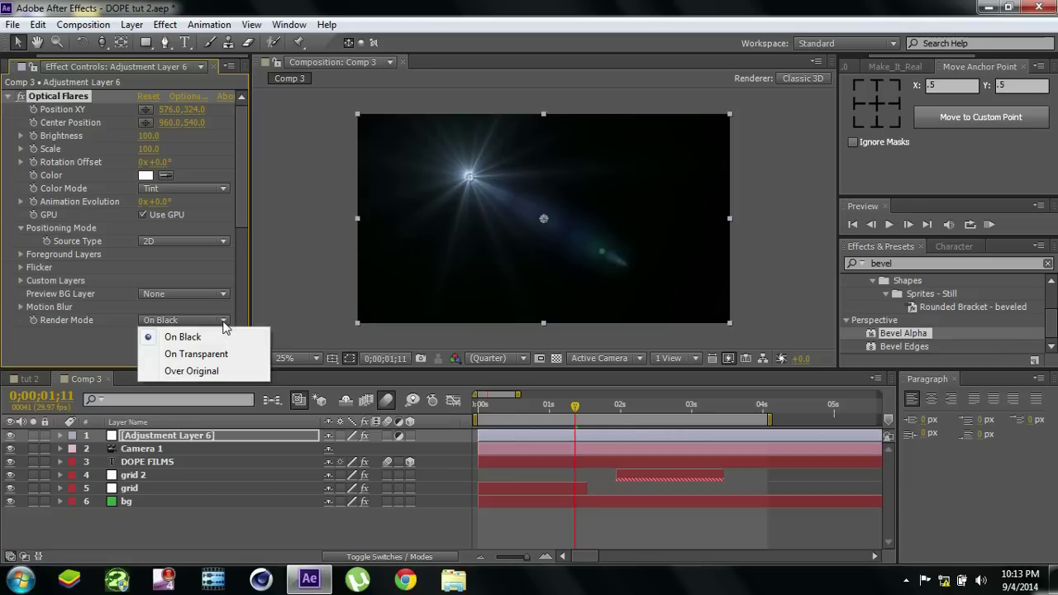
click(207, 368)
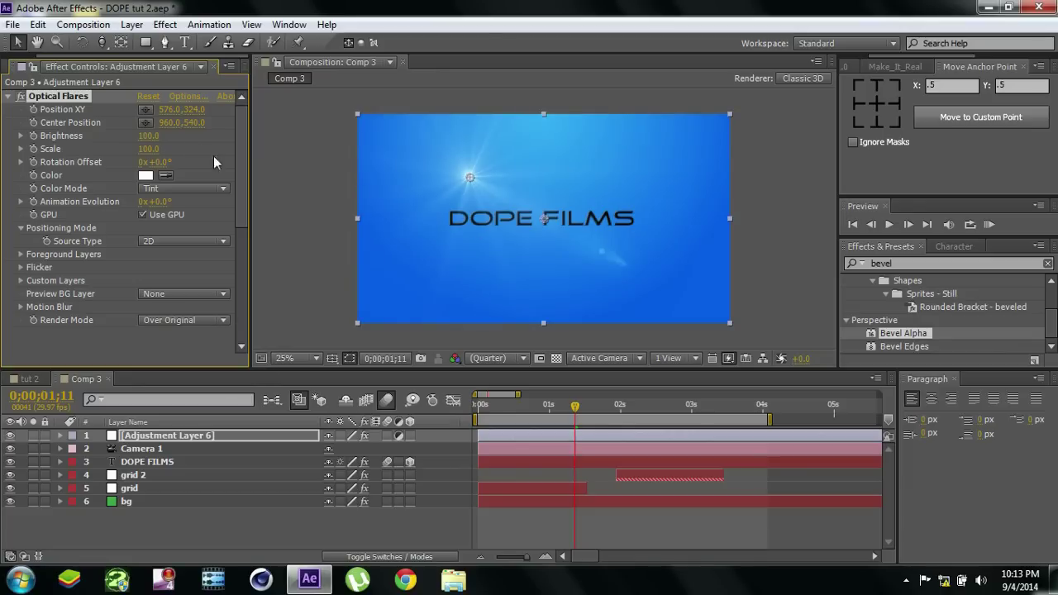
Browse the Motion Graphics presets in the Optical Flares options and load a cool blue flare with a horizontal streak
click(174, 98)
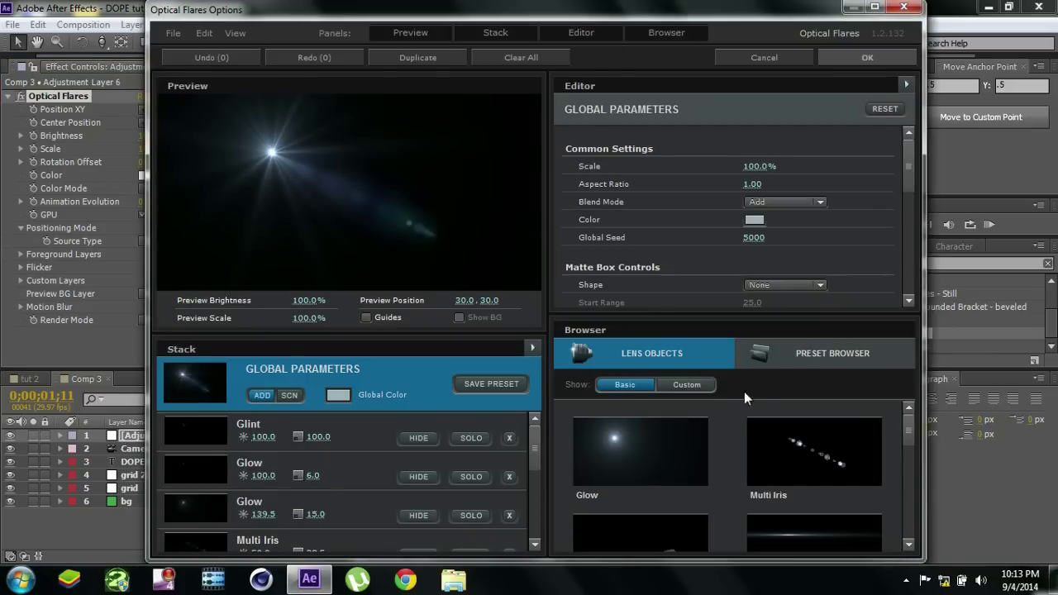
click(798, 356)
double_click(792, 447)
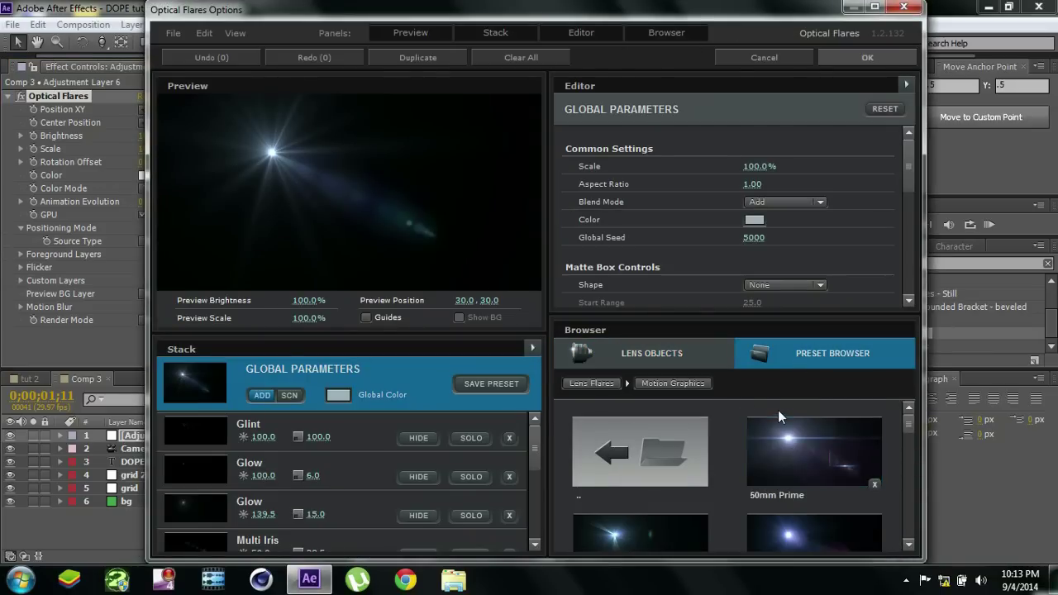
scroll(658, 465, down, 5)
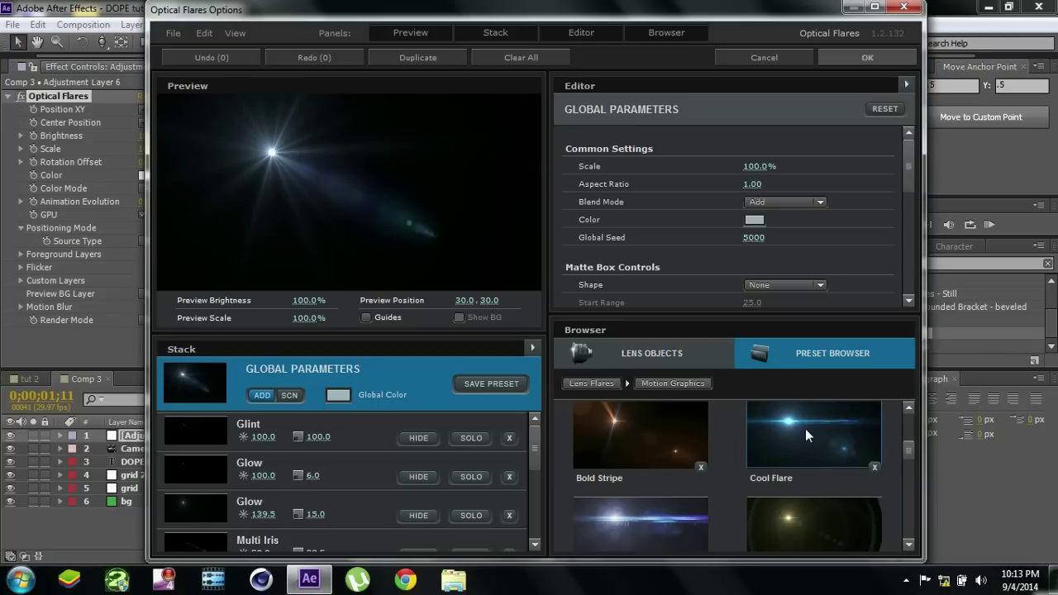
scroll(805, 428, down, 6)
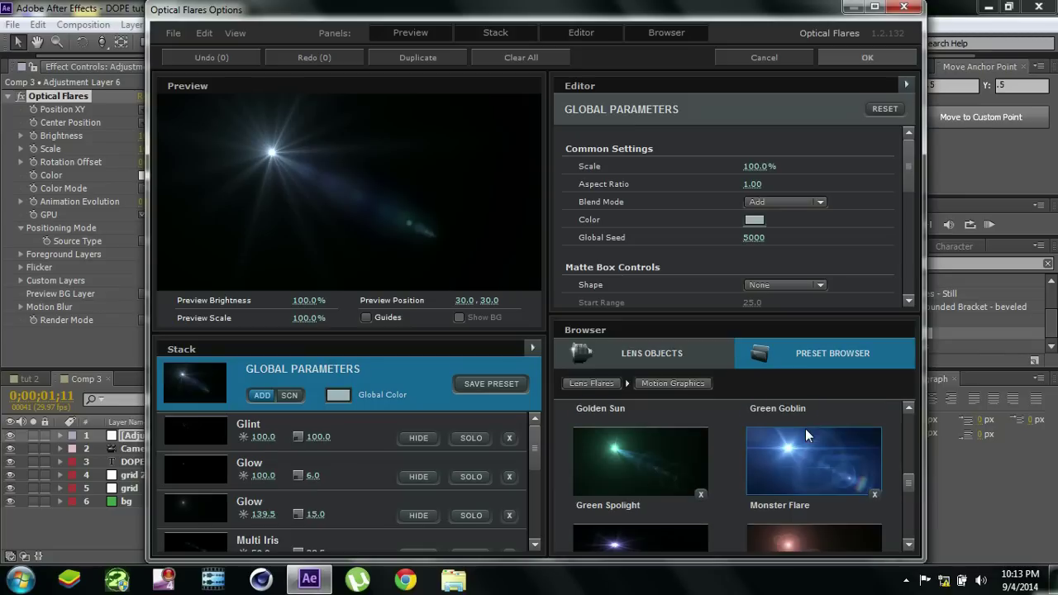
scroll(804, 428, down, 4)
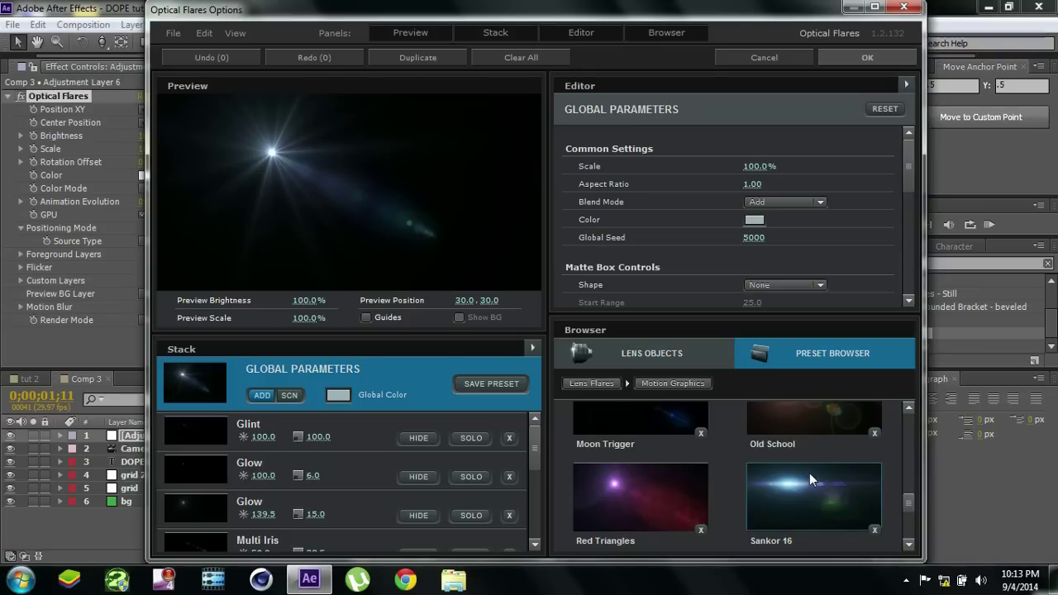
scroll(802, 469, up, 10)
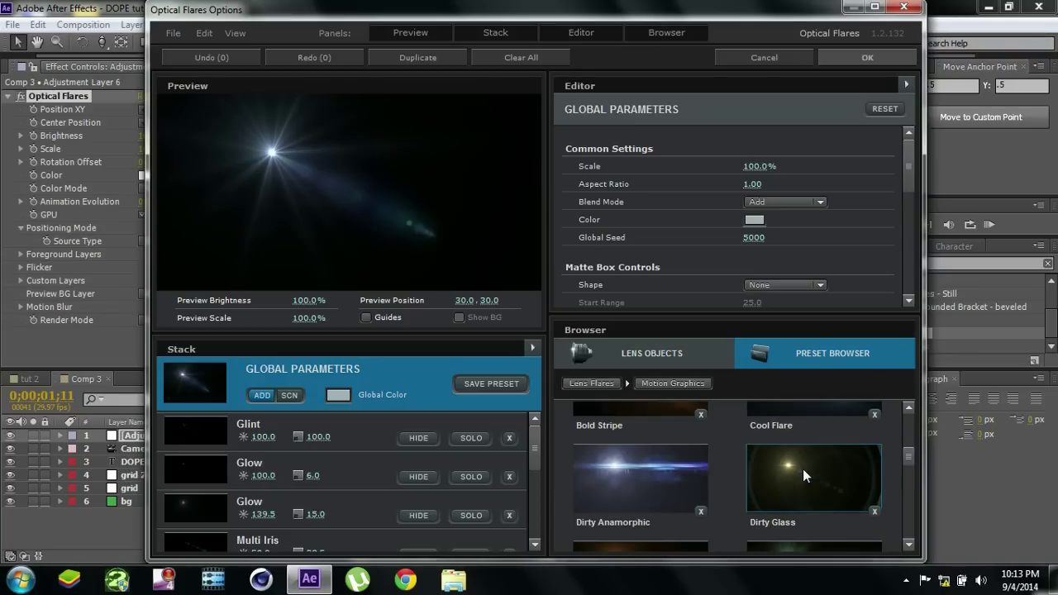
click(795, 442)
click(867, 57)
Move the flare source just beyond the left edge of the frame, at about -68, 532, level with the title
drag(469, 177, 345, 218)
click(327, 252)
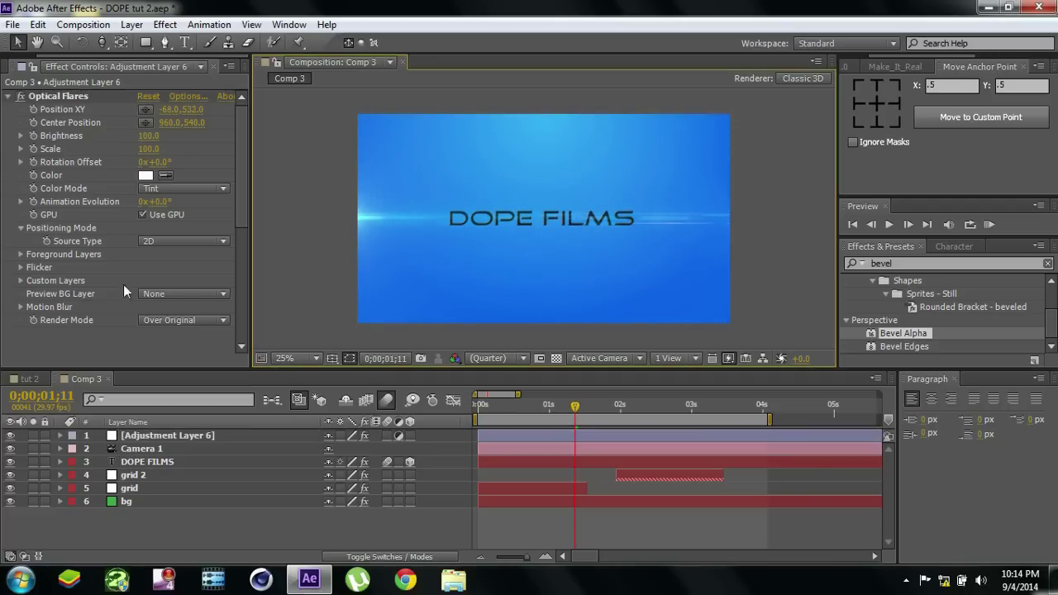
Set the flare's Flicker to Smooth with Speed 19, Amount 13 and Random Seed 140, scrubbing to check it
click(21, 267)
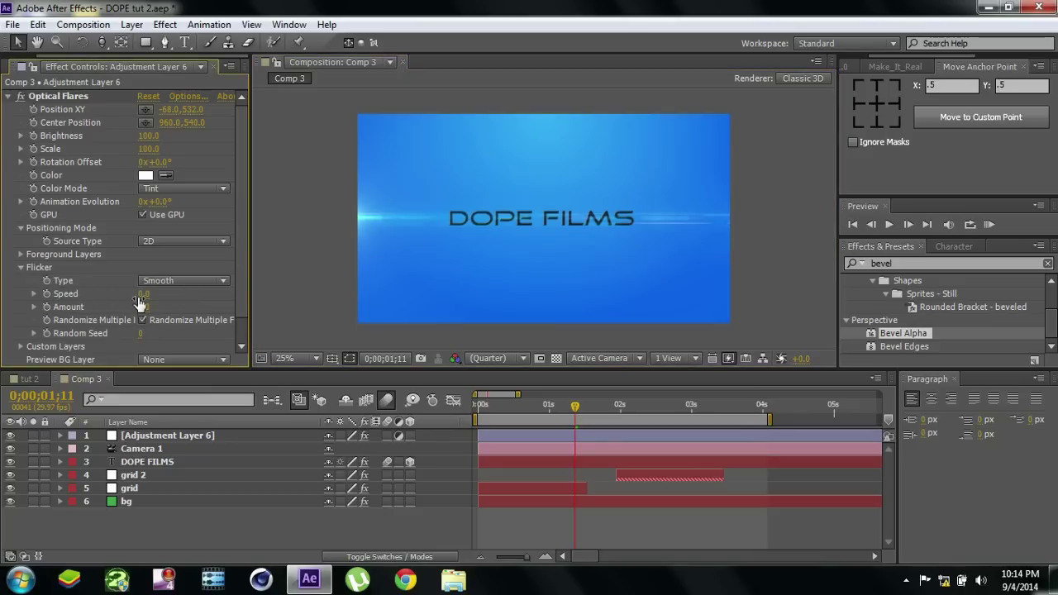
drag(144, 294, 154, 294)
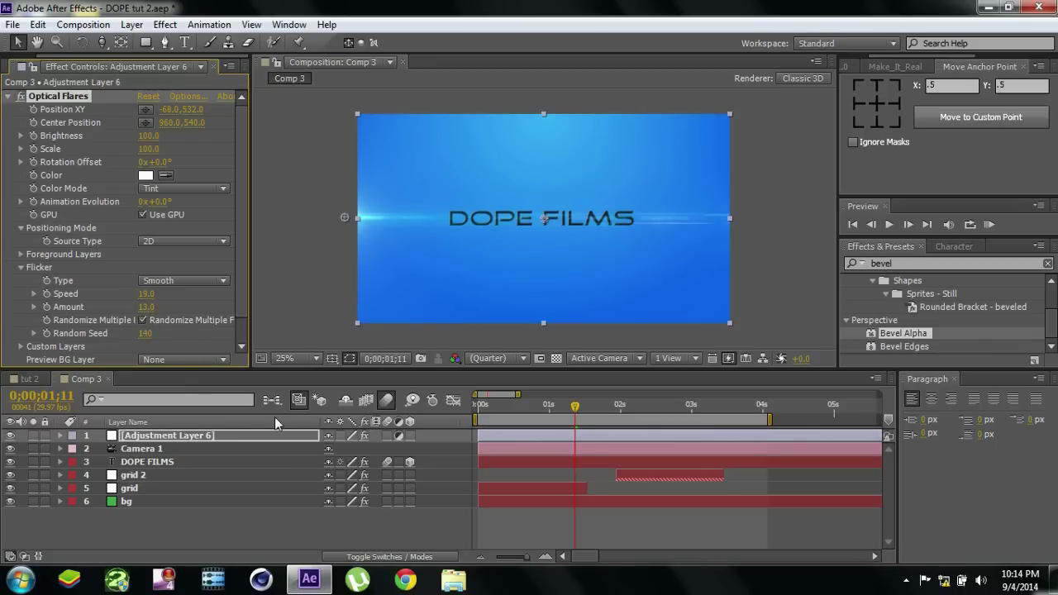
mouse_move(565, 415)
mouse_down()
mouse_move(649, 412)
mouse_move(522, 413)
mouse_move(575, 406)
mouse_up()
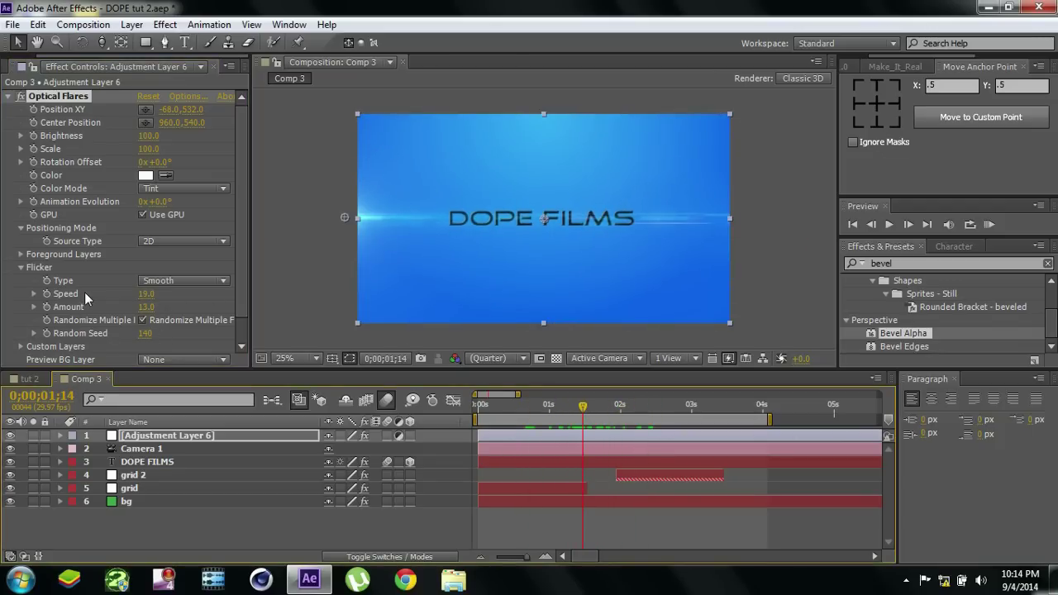
scroll(93, 246, down, 1)
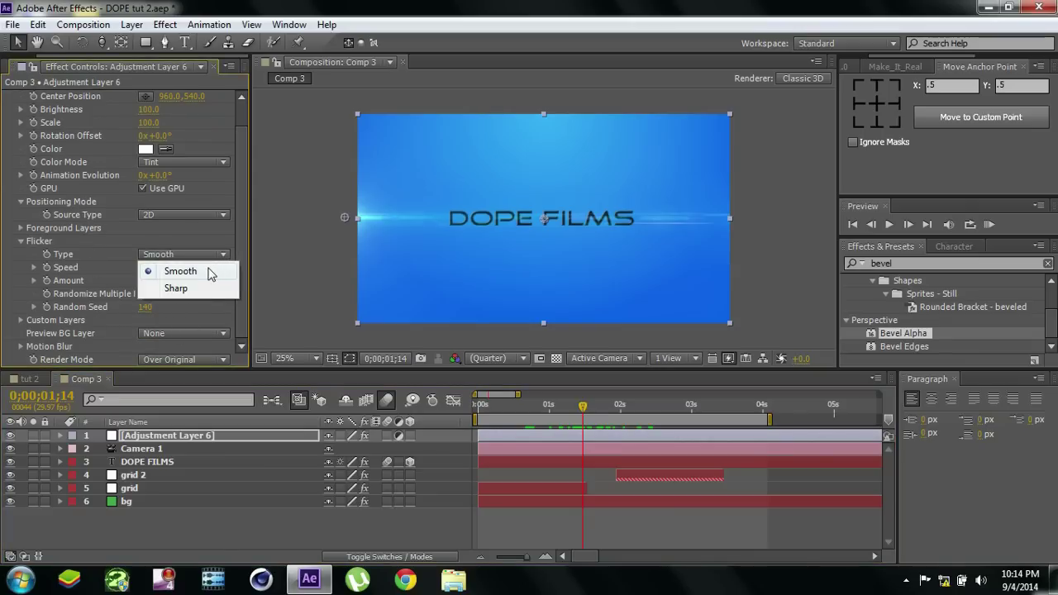
click(210, 273)
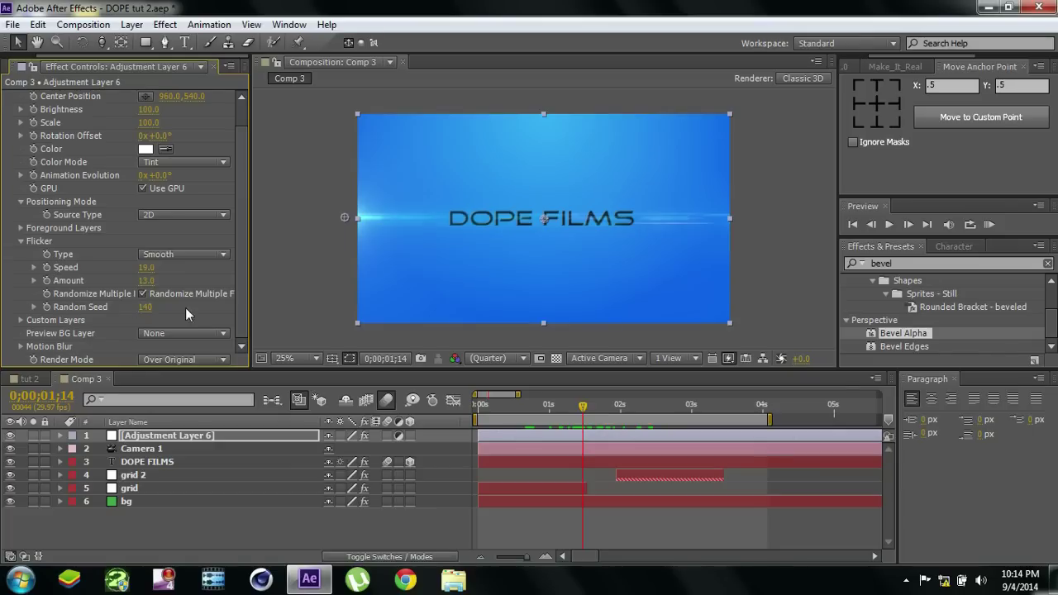
Play a RAM preview of the flickering flare and scrub the exit transition to about 0;00;02;19
click(989, 224)
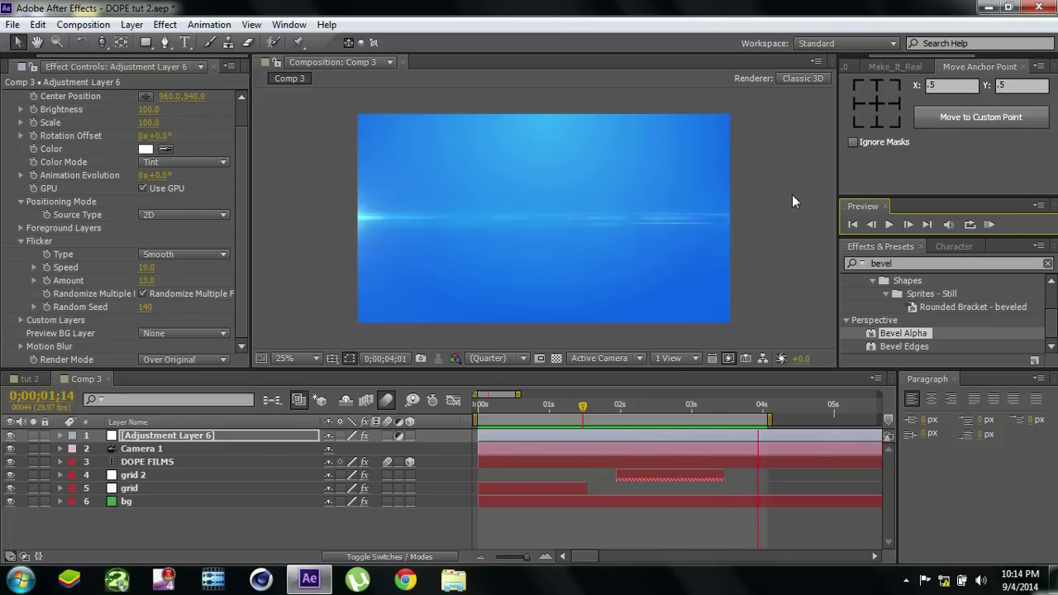
key(space)
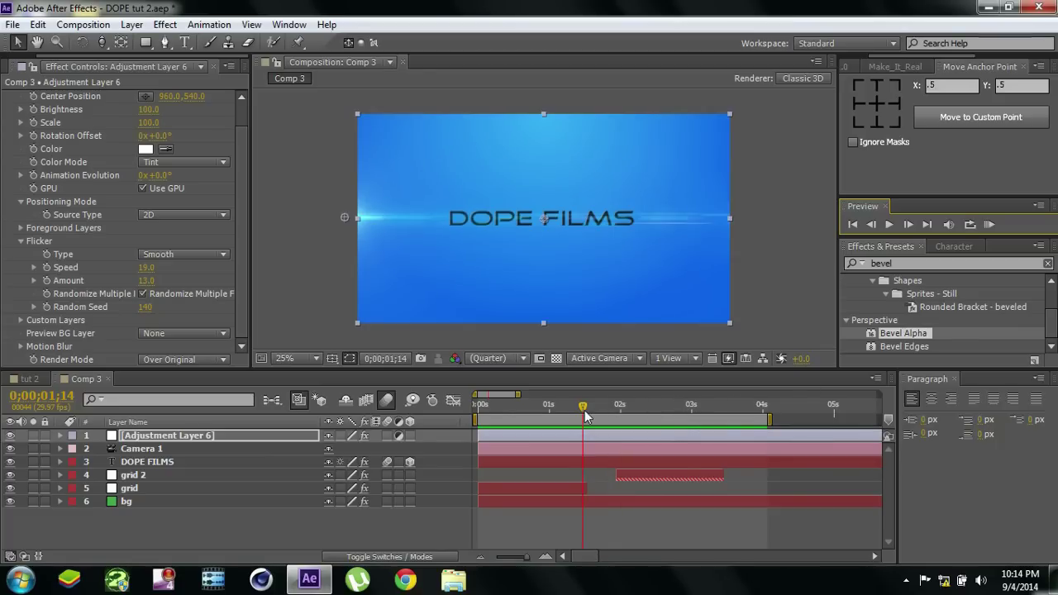
drag(583, 412, 668, 414)
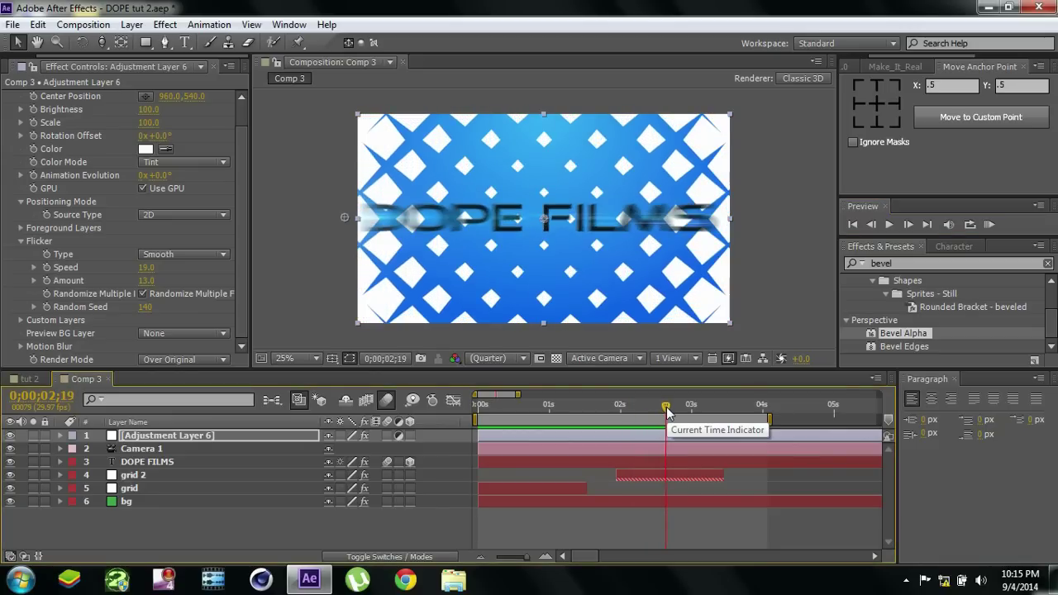